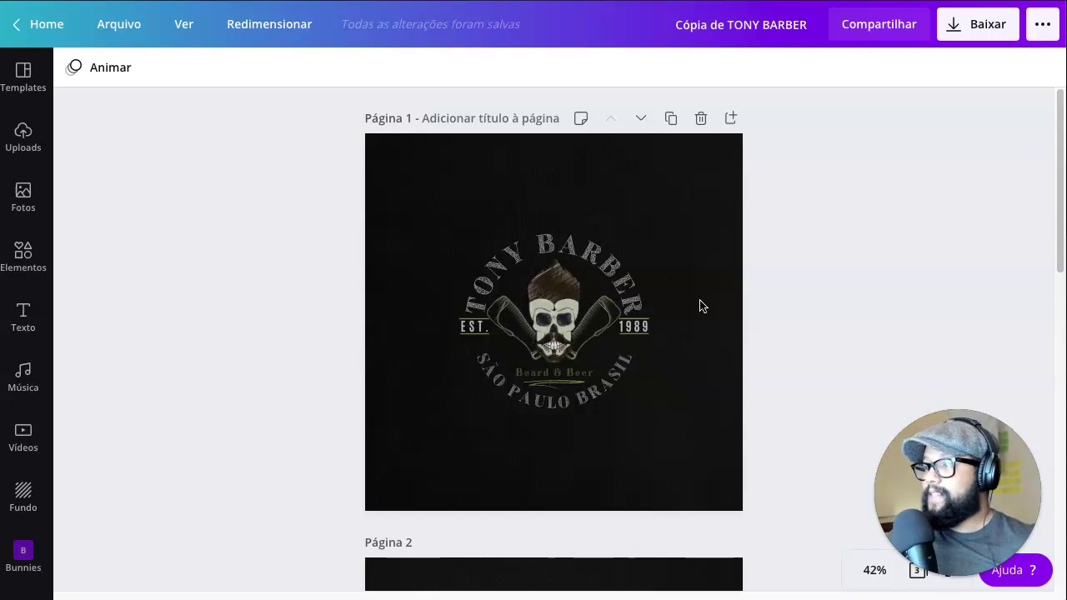
Duplicate the page containing the TONY BARBER logo
{"action": "scroll", "coordinate": [856, 140], "scroll_direction": "down", "scroll_amount": 3}
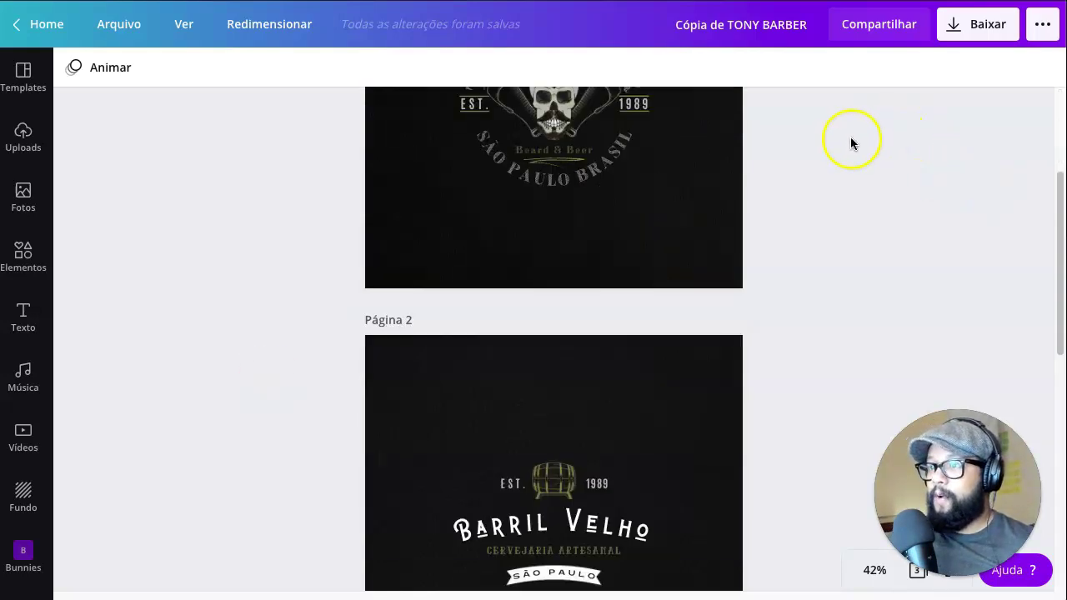
{"action": "scroll", "coordinate": [850, 143], "scroll_direction": "down", "scroll_amount": 2}
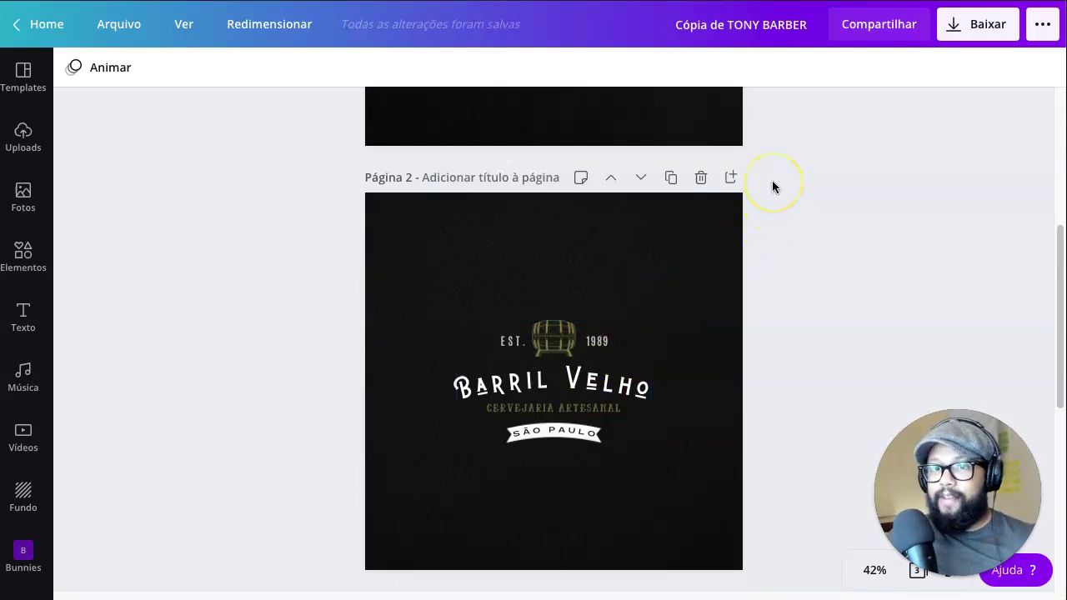
{"action": "scroll", "coordinate": [772, 180], "scroll_direction": "up", "scroll_amount": 4}
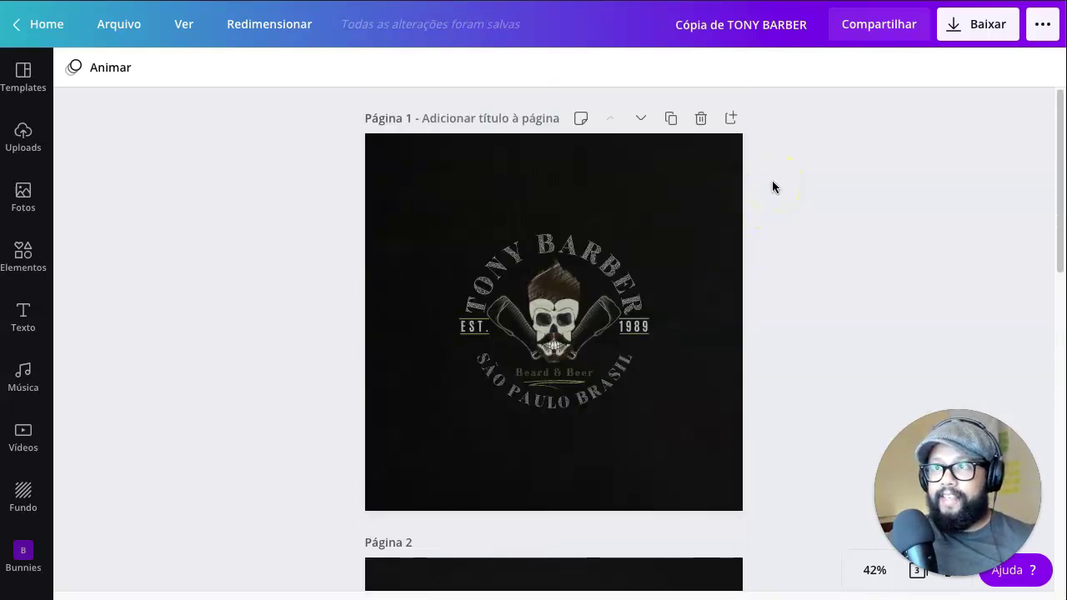
{"action": "left_click", "coordinate": [629, 272]}
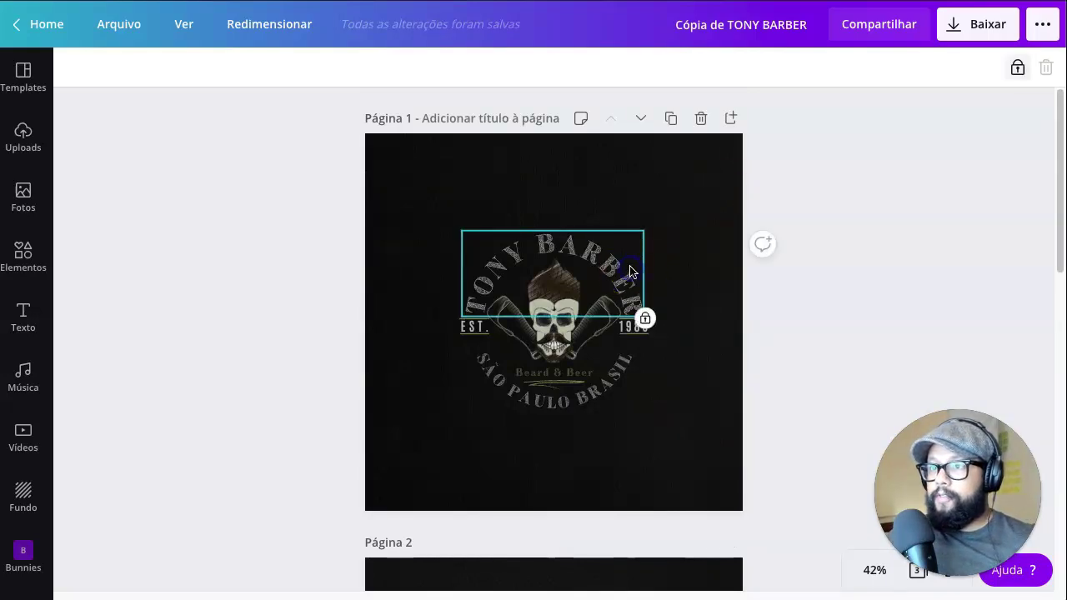
{"action": "left_click", "coordinate": [670, 121]}
{"action": "left_click", "coordinate": [610, 249]}
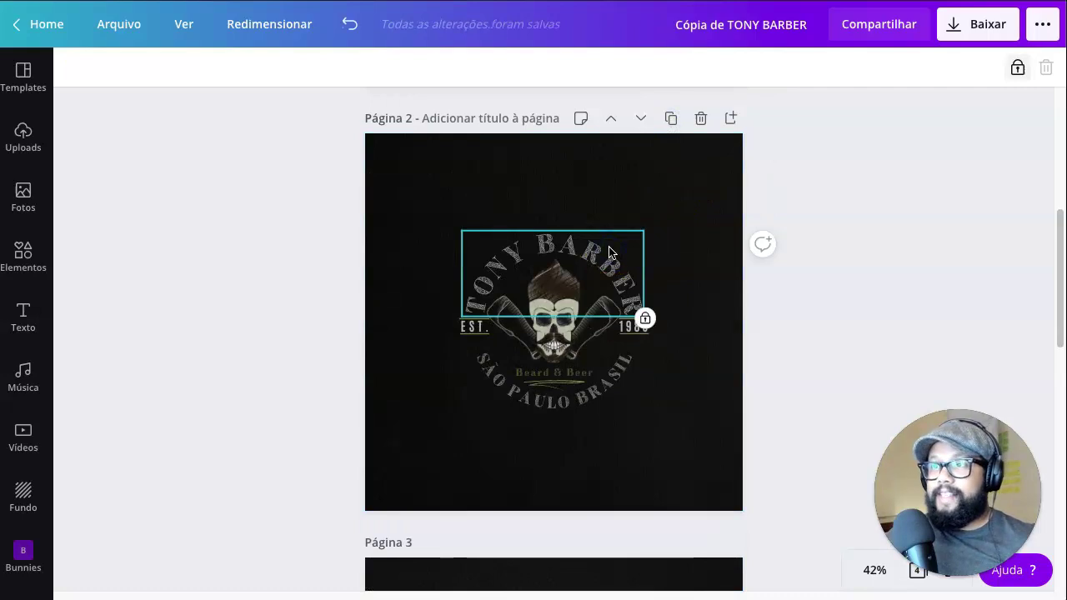
Unlock the curved TONY BARBER title on page 1
{"action": "scroll", "coordinate": [810, 238], "scroll_direction": "up", "scroll_amount": 4}
{"action": "scroll", "coordinate": [816, 237], "scroll_direction": "up", "scroll_amount": 1}
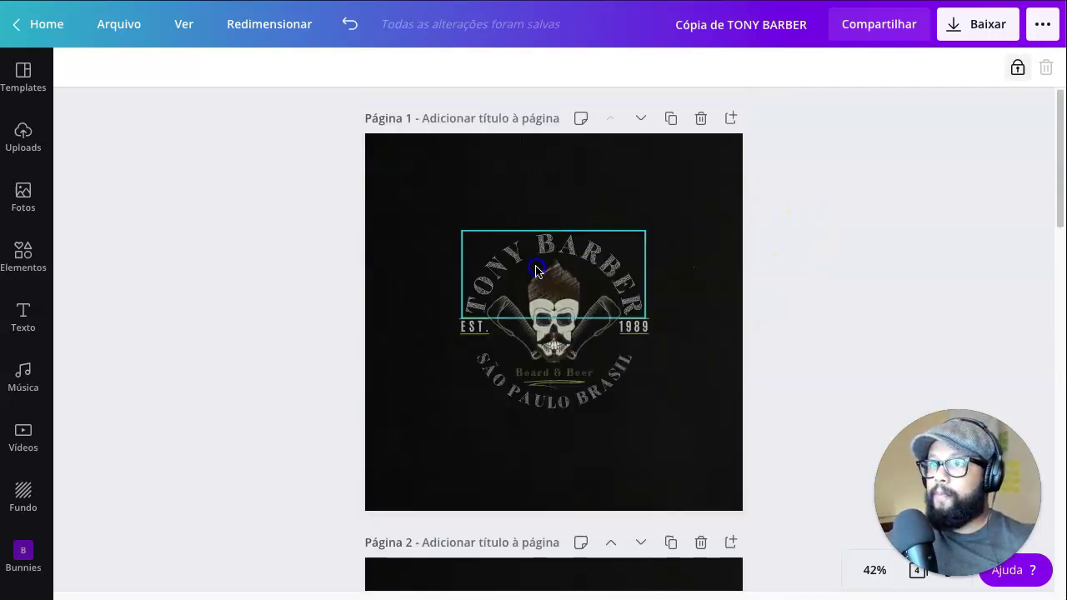
{"action": "left_click", "coordinate": [560, 255]}
{"action": "left_click", "coordinate": [1019, 68]}
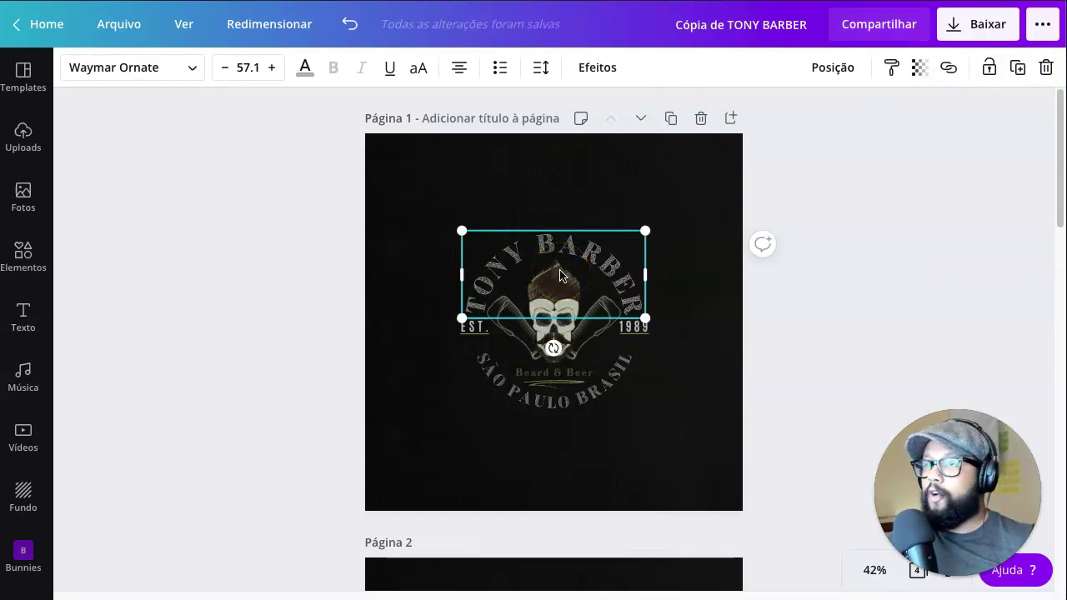
Add a text box to page 1 and place it just below the logo
{"action": "left_click", "coordinate": [535, 195]}
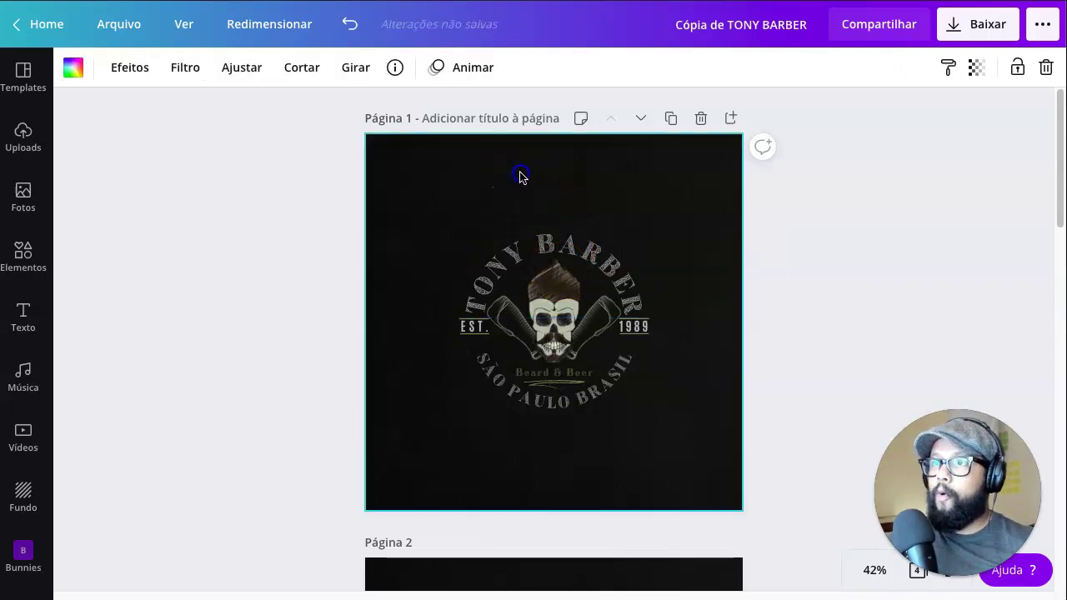
{"action": "key", "text": "t"}
{"action": "left_click_drag", "start_coordinate": [460, 310], "coordinate": [414, 290]}
{"action": "left_click_drag", "start_coordinate": [538, 357], "coordinate": [567, 478]}
{"action": "left_click", "coordinate": [400, 392]}
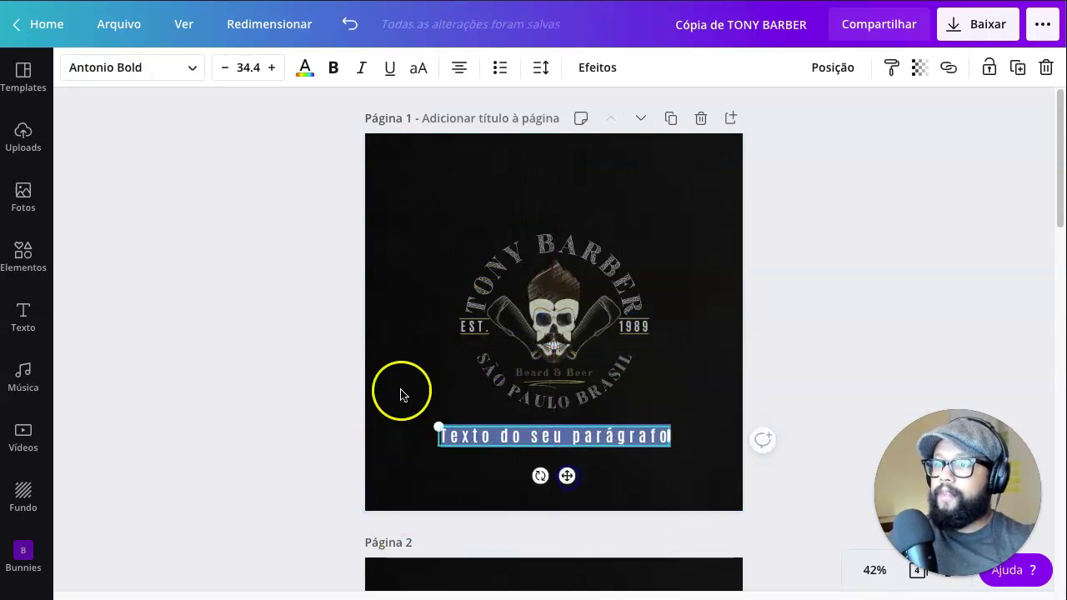
Apply the Curve (Curvar) effect to the new sample text on page 1
{"action": "left_click", "coordinate": [521, 441]}
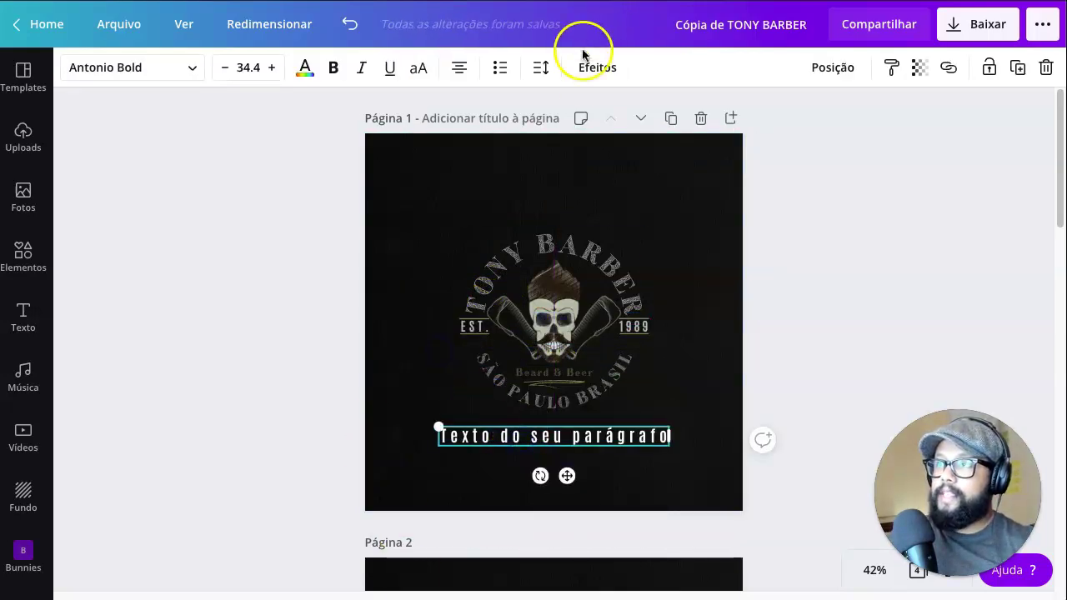
{"action": "left_click", "coordinate": [586, 69]}
{"action": "left_click", "coordinate": [291, 365]}
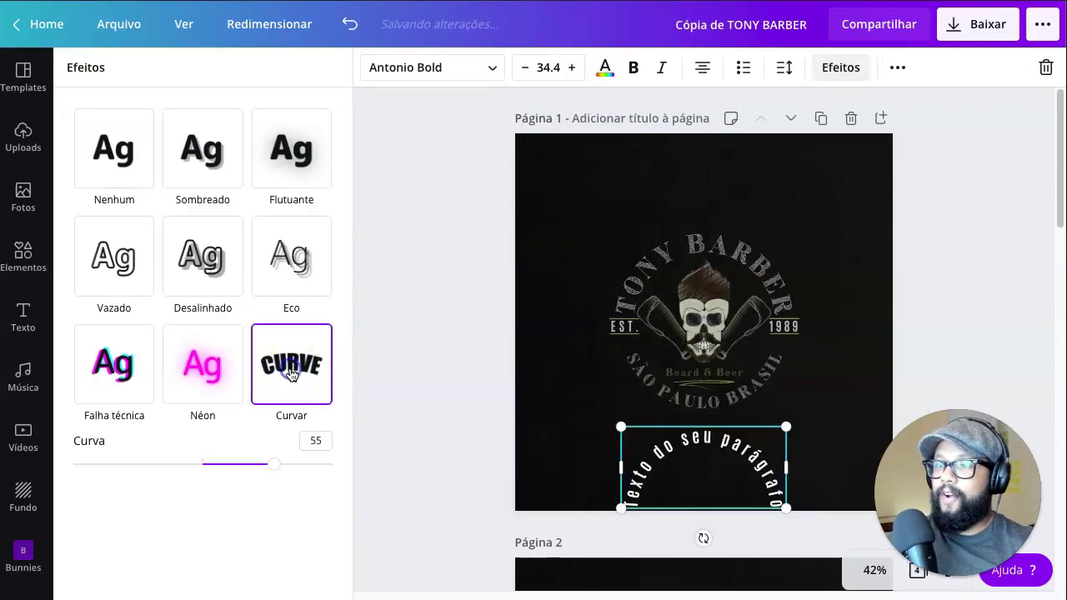
Set the sample text's curve to 43 and position it as an arc above the TONY BARBER title
{"action": "left_click_drag", "start_coordinate": [741, 489], "coordinate": [739, 237]}
{"action": "mouse_move", "coordinate": [275, 463]}
{"action": "left_mouse_down"}
{"action": "mouse_move", "coordinate": [165, 458]}
{"action": "mouse_move", "coordinate": [258, 455]}
{"action": "left_mouse_up"}
{"action": "left_click_drag", "start_coordinate": [722, 185], "coordinate": [724, 236]}
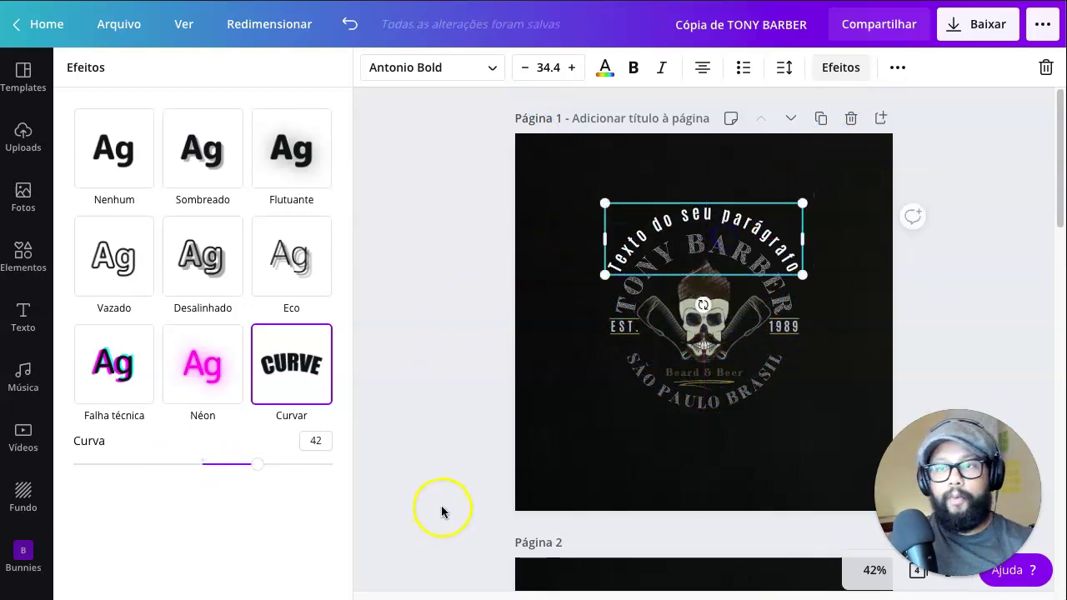
{"action": "mouse_move", "coordinate": [255, 458]}
{"action": "left_mouse_down"}
{"action": "mouse_move", "coordinate": [188, 471]}
{"action": "mouse_move", "coordinate": [324, 458]}
{"action": "mouse_move", "coordinate": [181, 462]}
{"action": "mouse_move", "coordinate": [259, 461]}
{"action": "left_mouse_up"}
{"action": "left_click_drag", "start_coordinate": [718, 217], "coordinate": [725, 165]}
Delete the curved sample text from page 1
{"action": "left_click", "coordinate": [715, 186]}
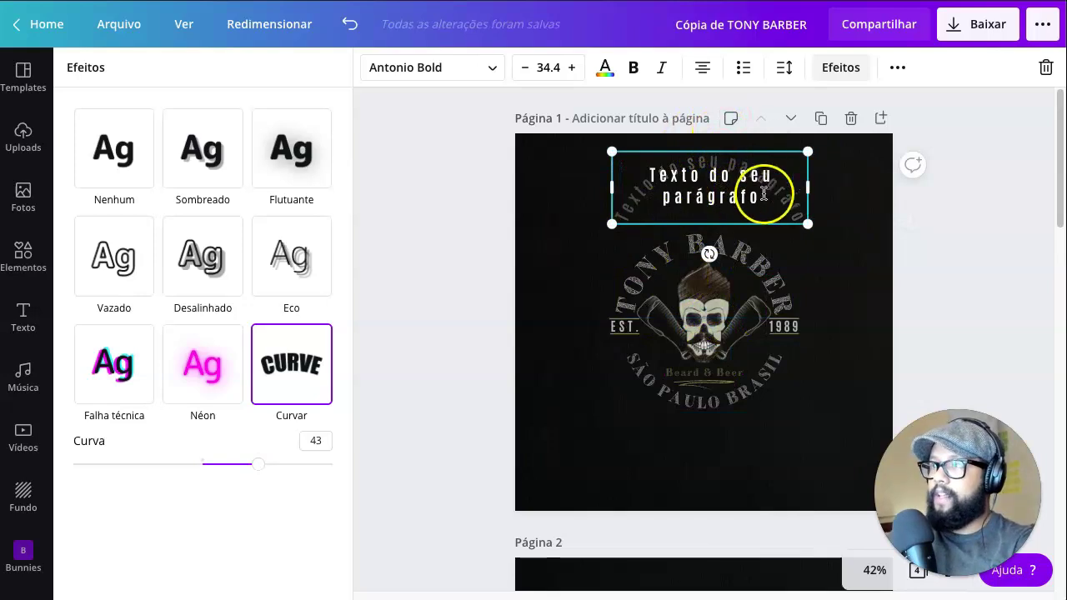
{"action": "left_click", "coordinate": [849, 205]}
{"action": "left_click_drag", "start_coordinate": [839, 220], "coordinate": [466, 158]}
{"action": "key", "text": "Delete"}
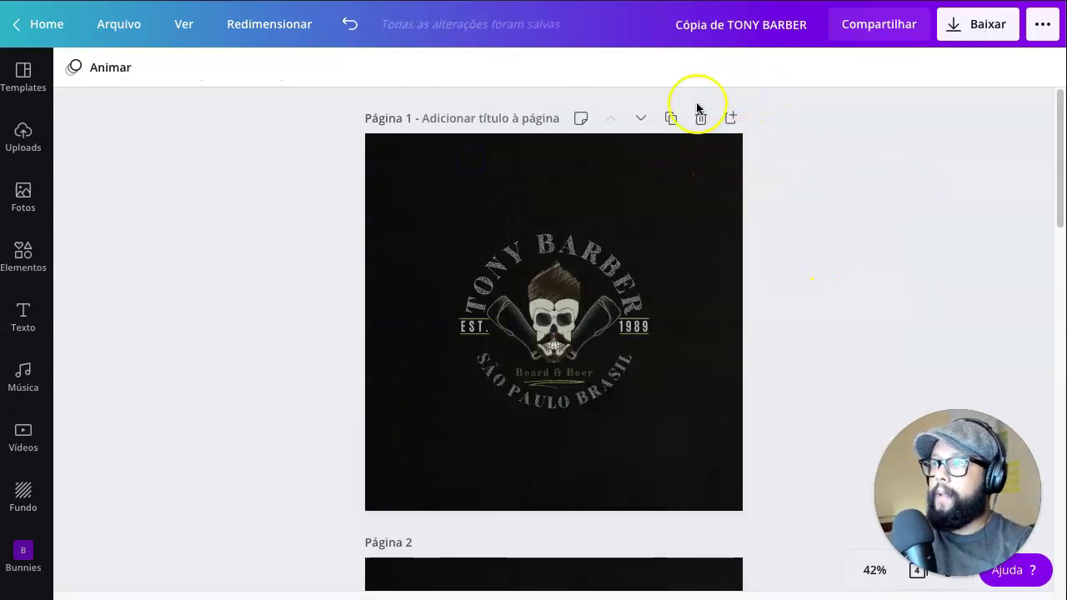
Duplicate page 1 and delete all the logo elements from the copy
{"action": "left_click", "coordinate": [671, 118]}
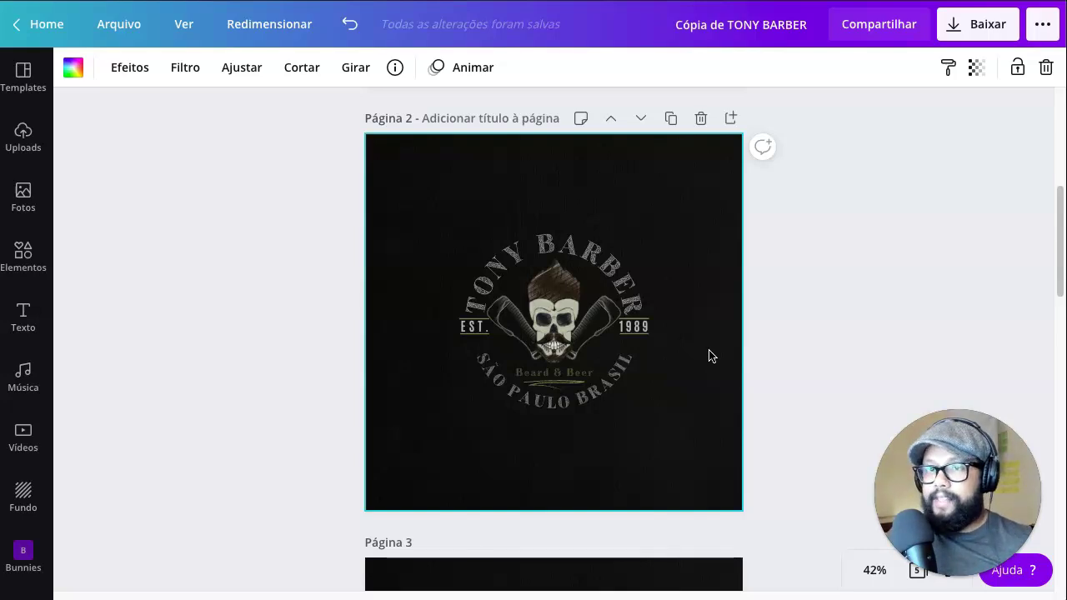
{"action": "left_click", "coordinate": [528, 240]}
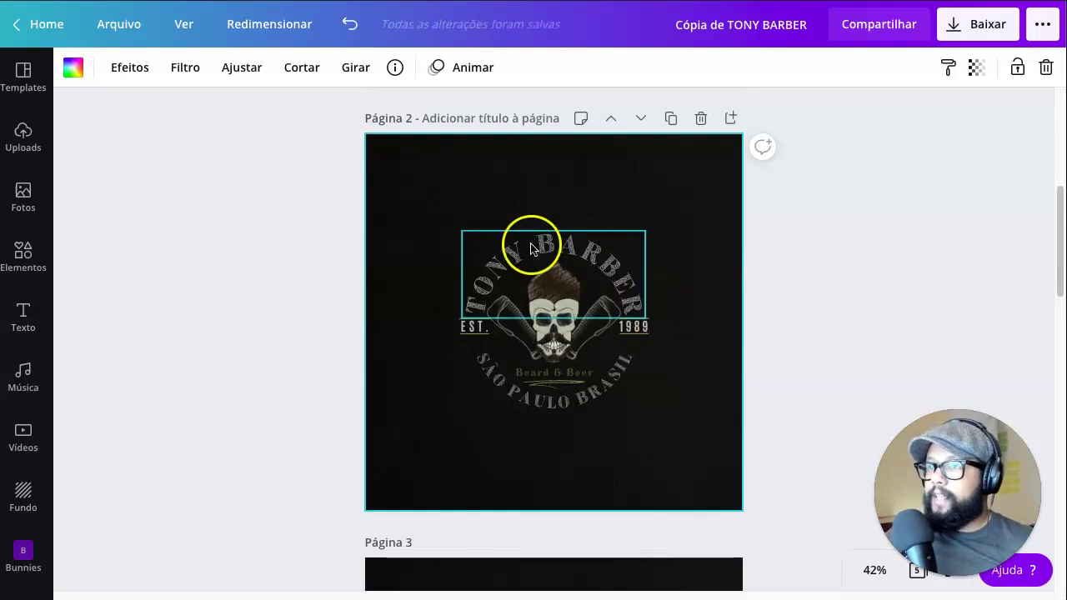
{"action": "left_click", "coordinate": [472, 181]}
{"action": "left_click_drag", "start_coordinate": [338, 191], "coordinate": [845, 505]}
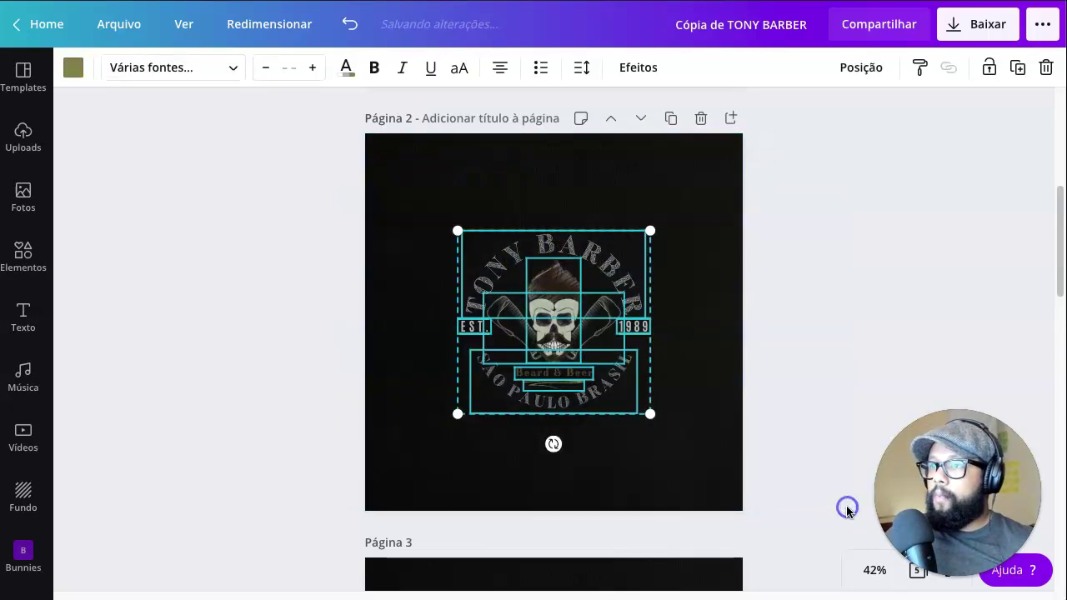
{"action": "key", "text": "Delete"}
Remove the background photo and the background colour from page 2
{"action": "left_click", "coordinate": [639, 278]}
{"action": "key", "text": "Delete"}
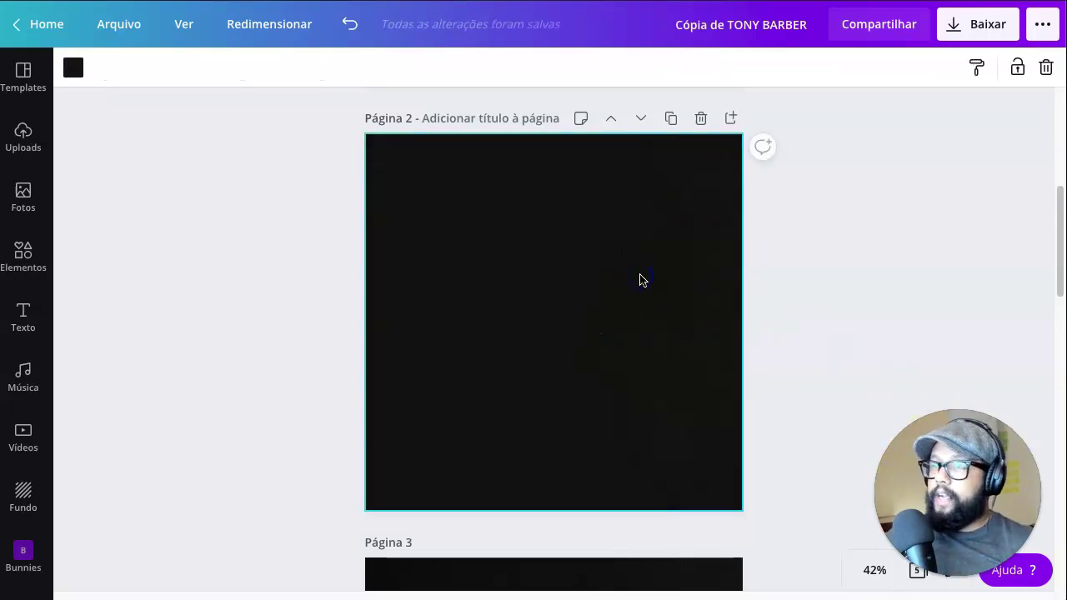
{"action": "key", "text": "Delete"}
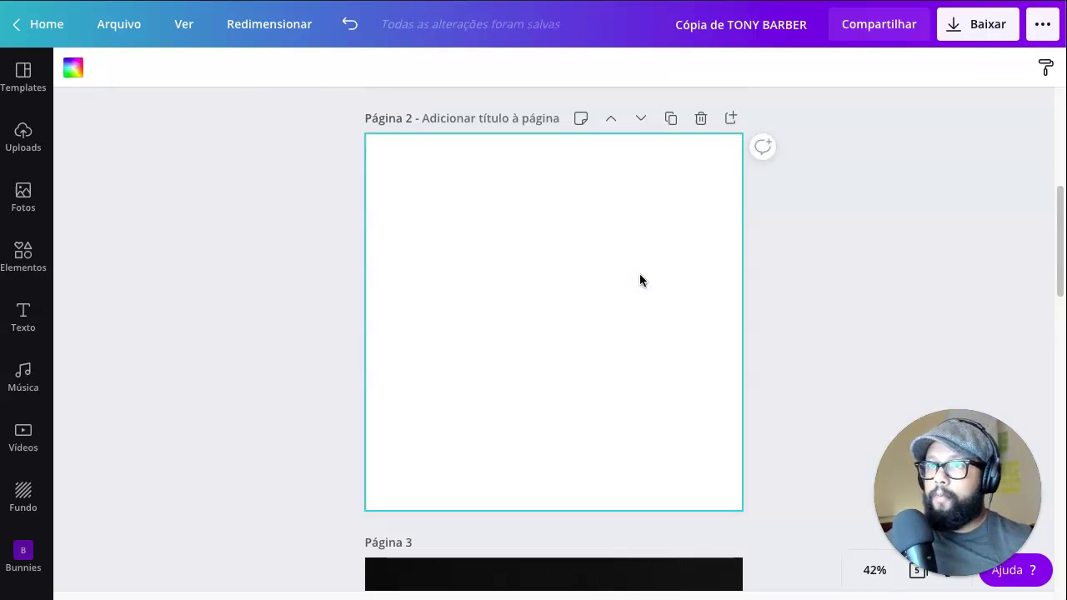
Set page 2's background to the dark document colour #1B181B and check its hex code
{"action": "left_click", "coordinate": [73, 68]}
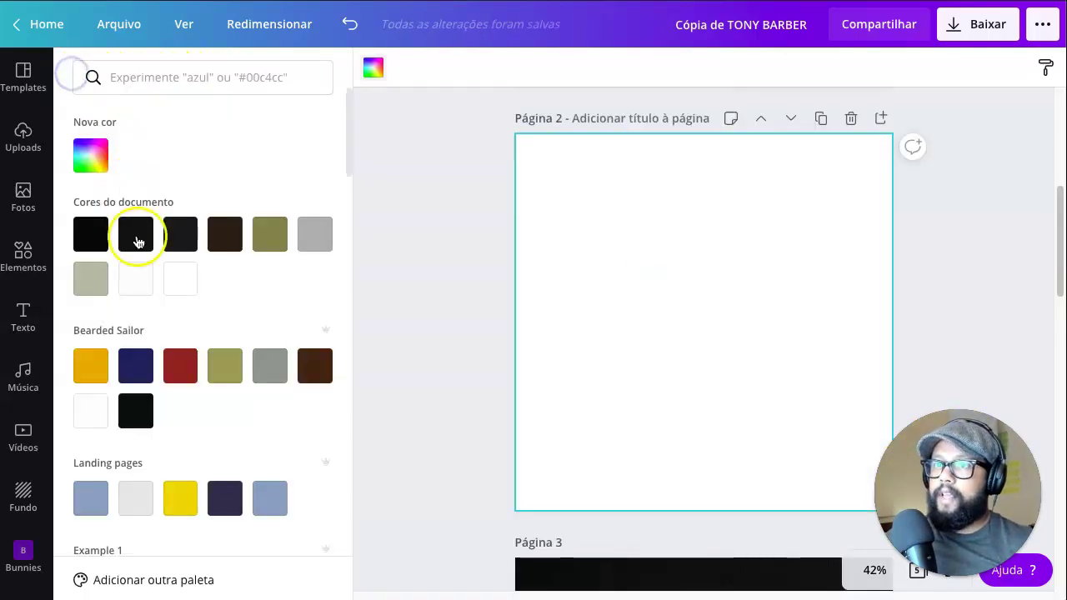
{"action": "left_click", "coordinate": [183, 242]}
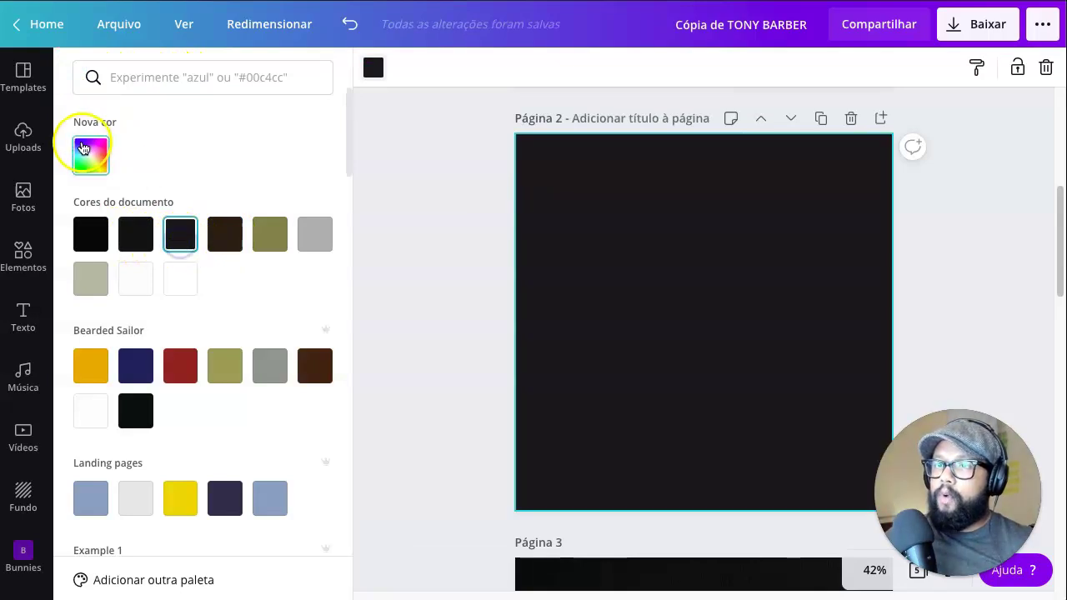
{"action": "left_click", "coordinate": [88, 156]}
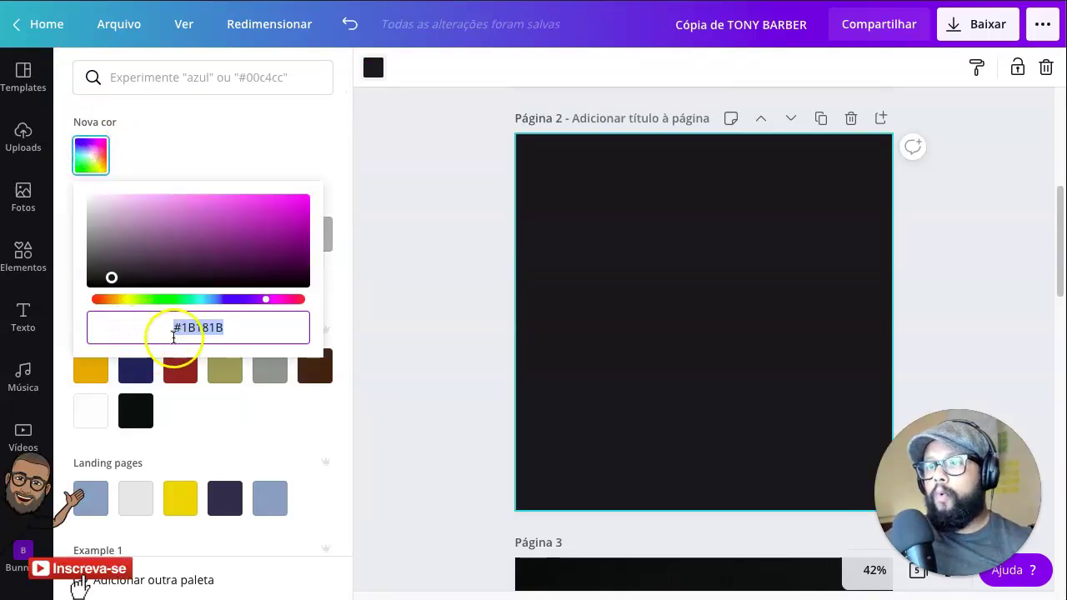
{"action": "left_click", "coordinate": [470, 248]}
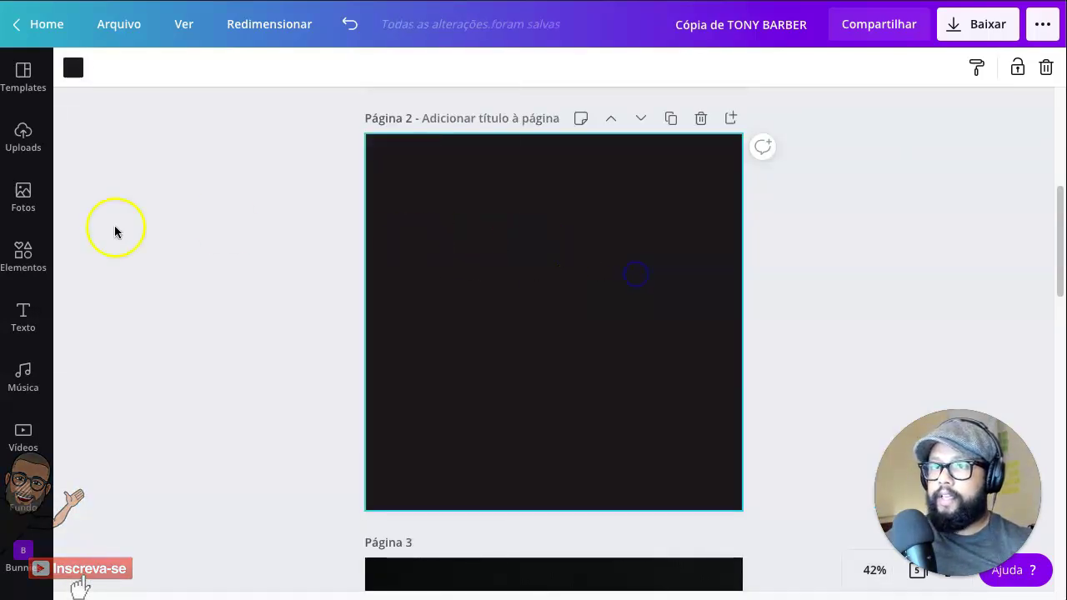
Show all recently used photos and browse them for a dark texture
{"action": "left_click", "coordinate": [24, 208]}
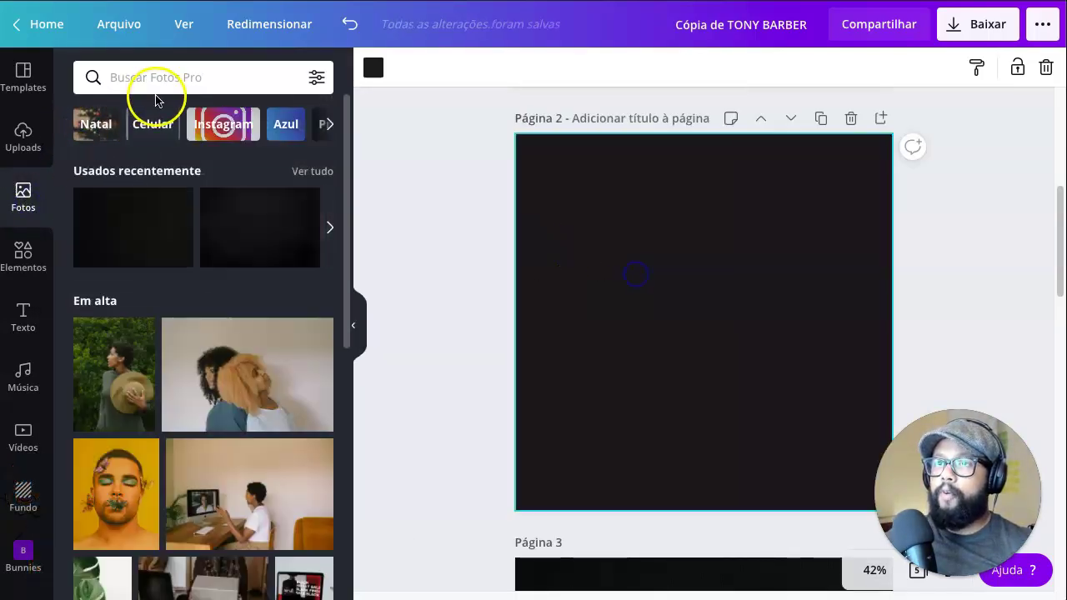
{"action": "left_click", "coordinate": [158, 80]}
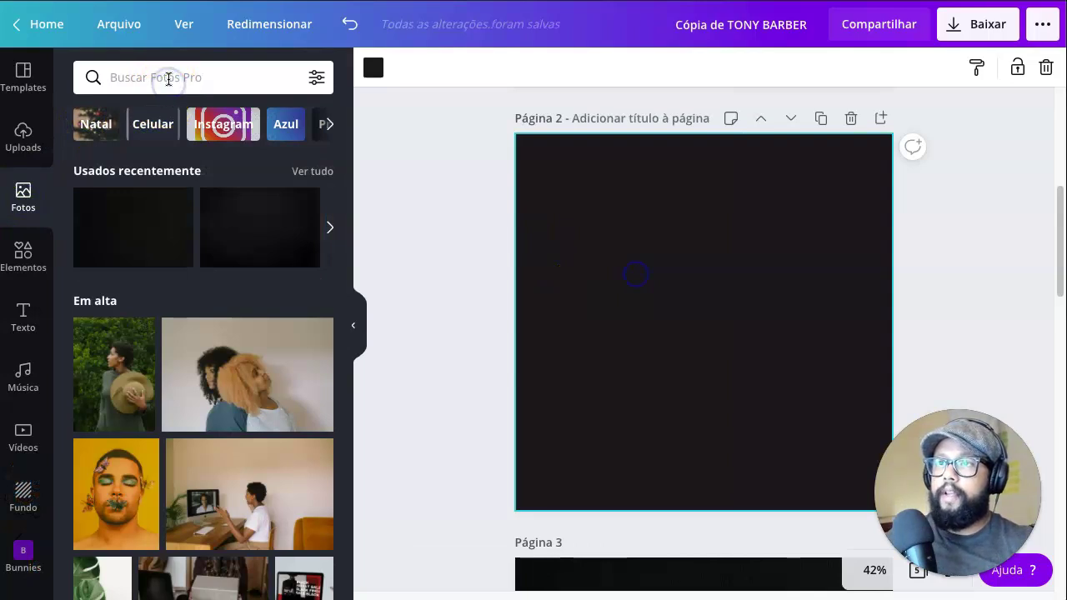
{"action": "left_click", "coordinate": [310, 172]}
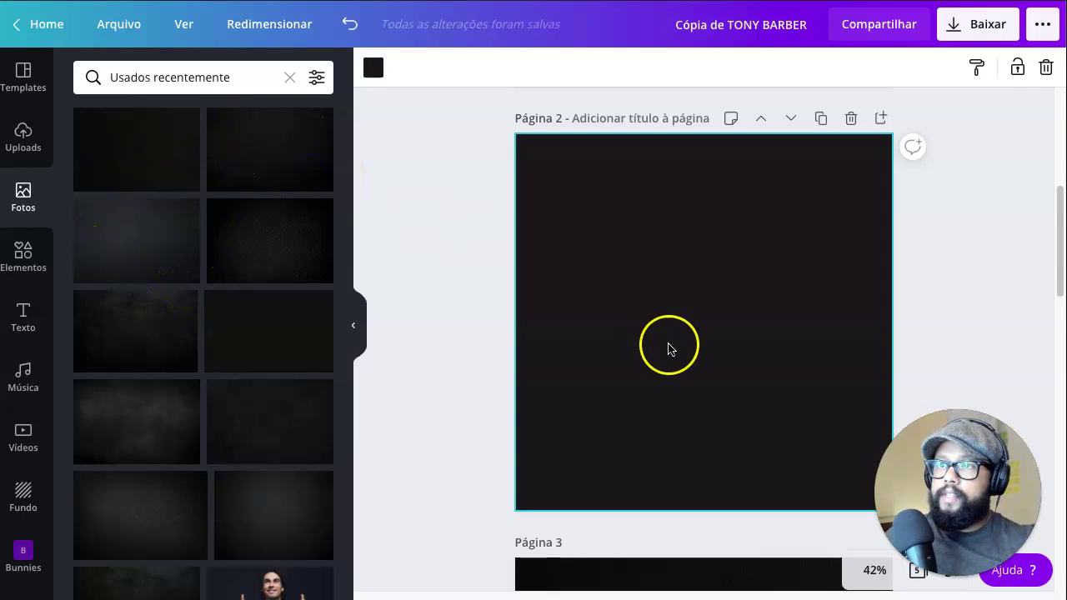
{"action": "scroll", "coordinate": [671, 342], "scroll_direction": "down", "scroll_amount": 2}
{"action": "scroll", "coordinate": [682, 335], "scroll_direction": "up", "scroll_amount": 6}
{"action": "scroll", "coordinate": [316, 310], "scroll_direction": "down", "scroll_amount": 1}
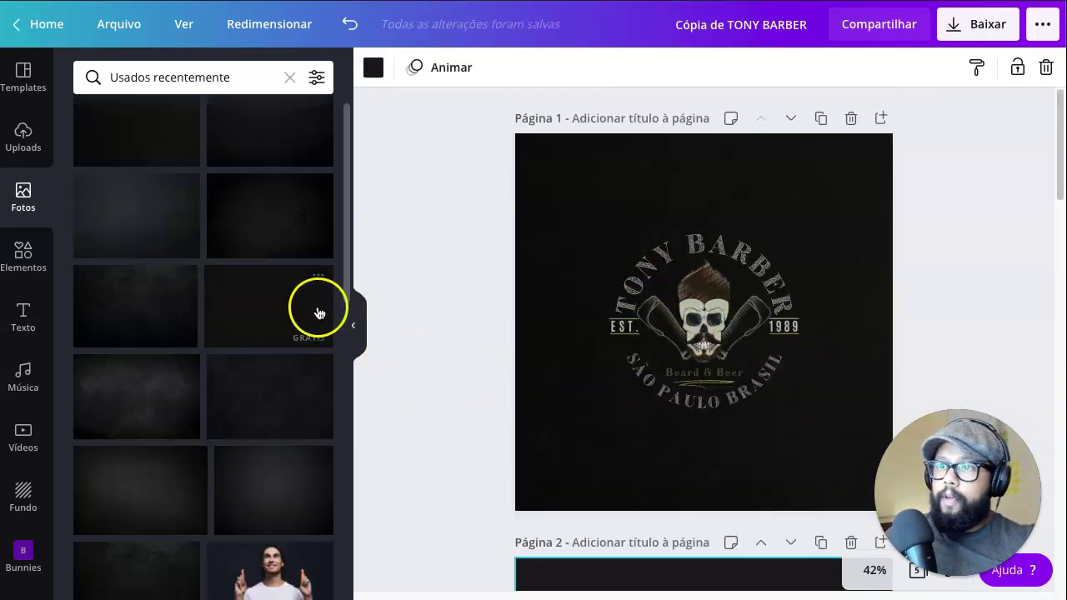
{"action": "scroll", "coordinate": [286, 247], "scroll_direction": "down", "scroll_amount": 1}
{"action": "scroll", "coordinate": [286, 246], "scroll_direction": "up", "scroll_amount": 2}
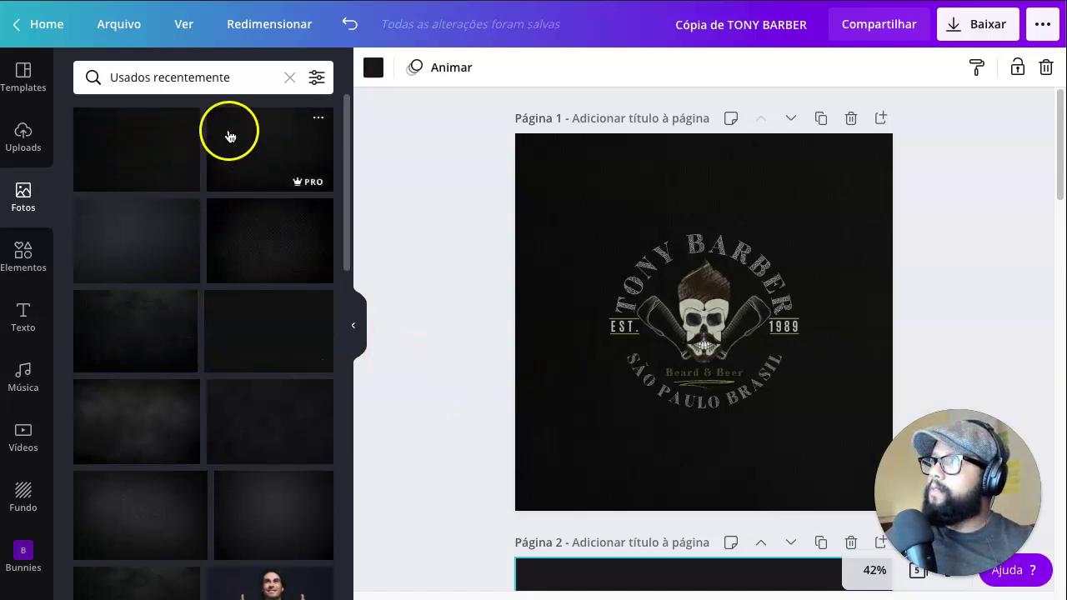
Set the first recently used dark texture photo as the background of page 2
{"action": "left_click_drag", "start_coordinate": [158, 154], "coordinate": [592, 171]}
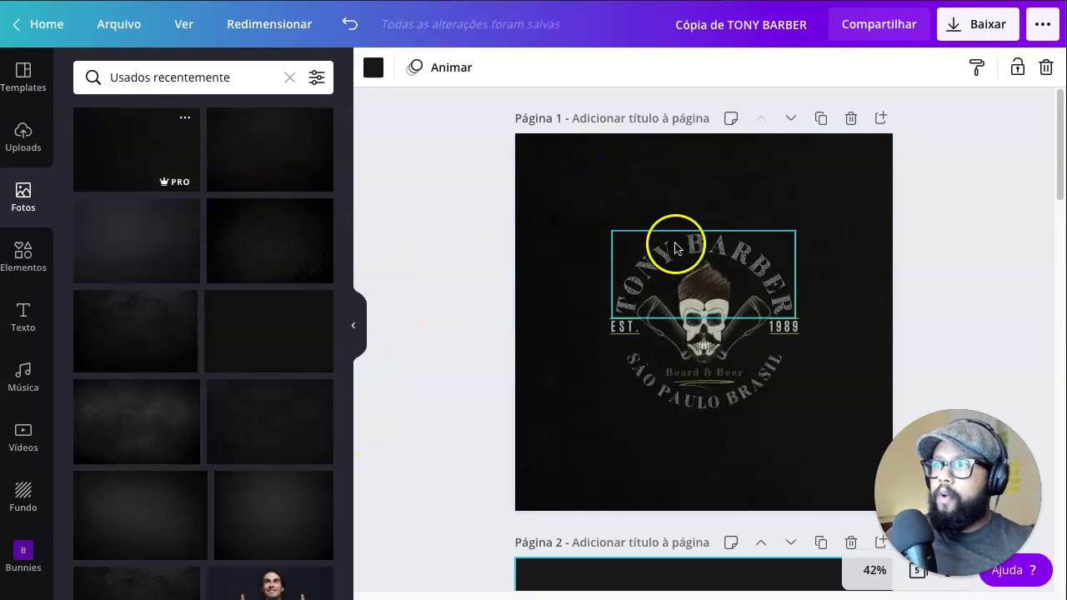
{"action": "scroll", "coordinate": [684, 250], "scroll_direction": "down", "scroll_amount": 4}
{"action": "scroll", "coordinate": [691, 265], "scroll_direction": "down", "scroll_amount": 3}
{"action": "left_click_drag", "start_coordinate": [158, 156], "coordinate": [525, 129]}
{"action": "left_click", "coordinate": [753, 280]}
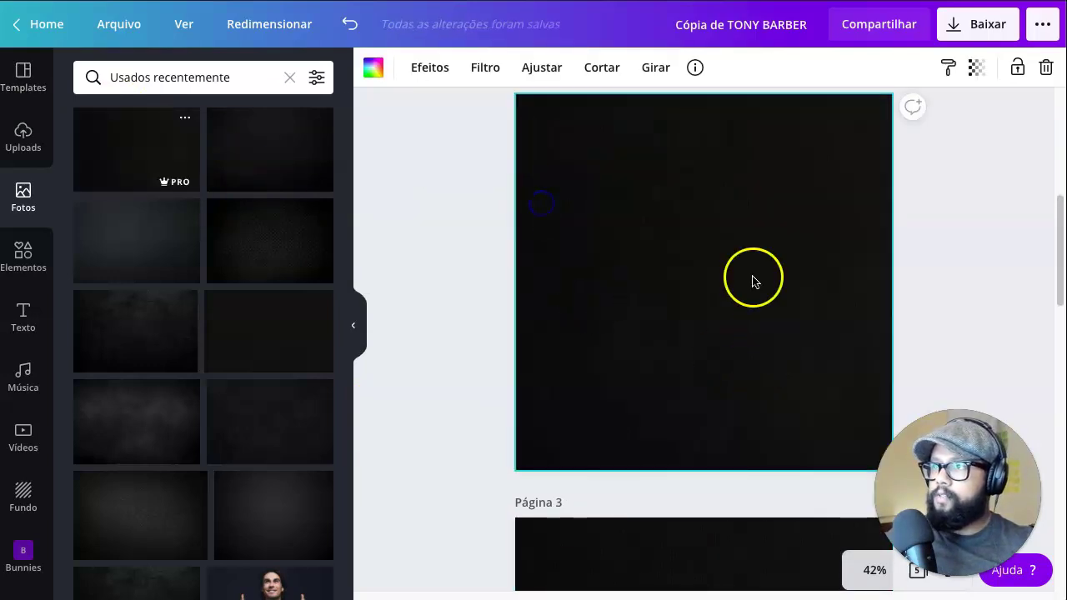
Select the TONY BARBER title on page 1 and examine its font and lettering details up close
{"action": "scroll", "coordinate": [825, 275], "scroll_direction": "down", "scroll_amount": 7}
{"action": "scroll", "coordinate": [805, 250], "scroll_direction": "up", "scroll_amount": 13}
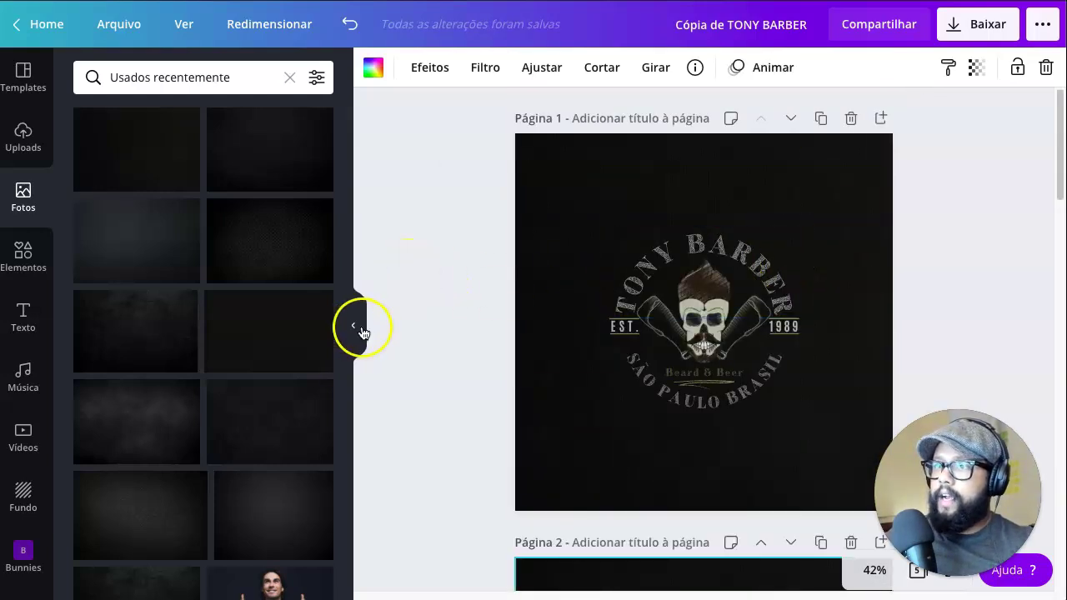
{"action": "left_click", "coordinate": [353, 327]}
{"action": "left_click", "coordinate": [608, 263]}
{"action": "scroll", "coordinate": [876, 309], "scroll_direction": "down", "scroll_amount": 3}
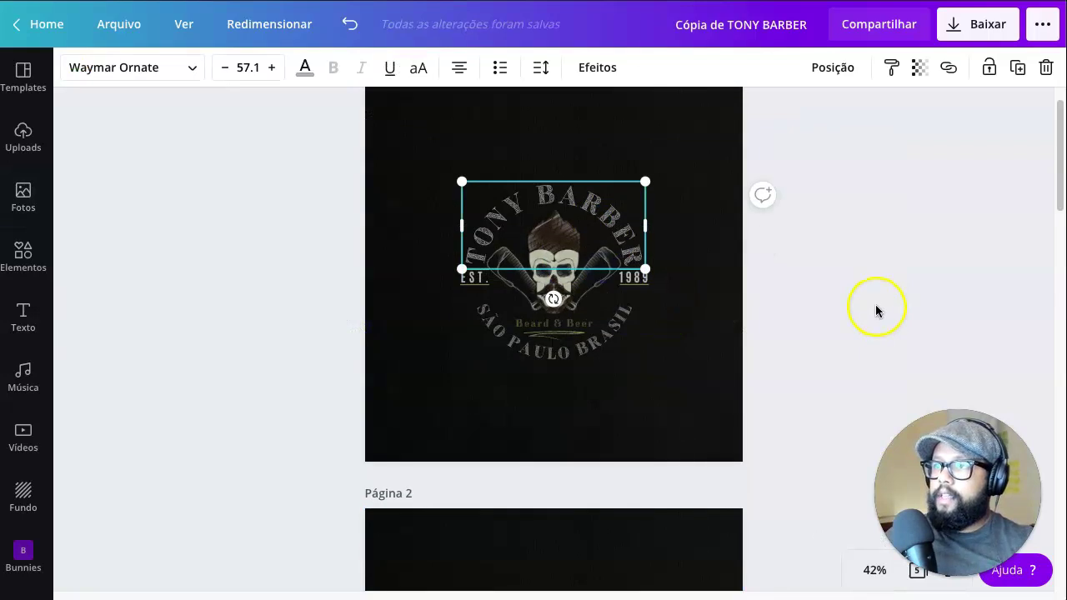
{"action": "scroll", "coordinate": [602, 113], "scroll_direction": "up", "scroll_amount": 2}
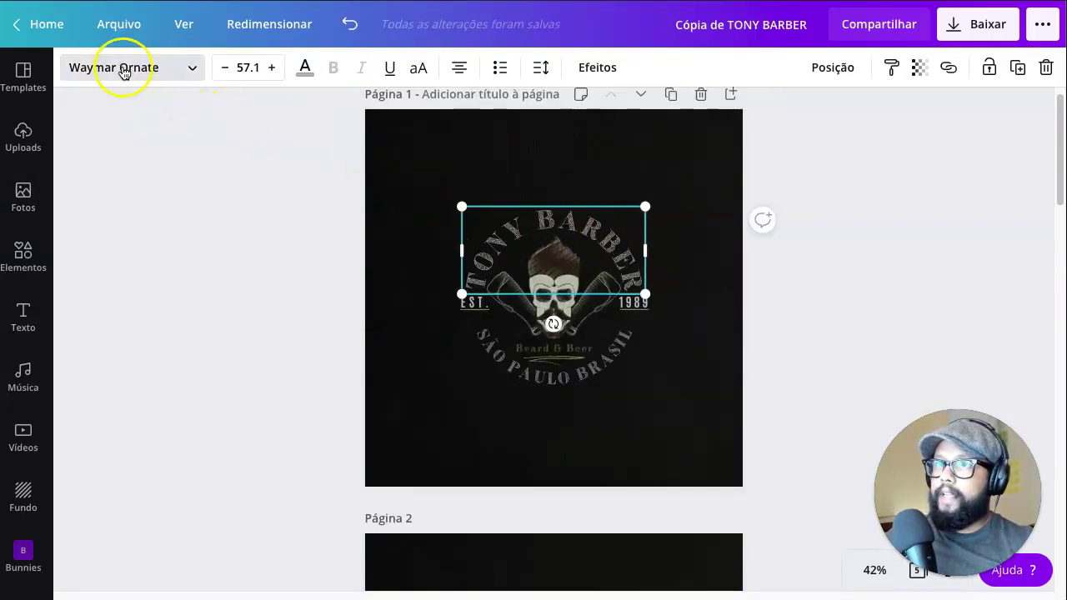
{"action": "left_click", "coordinate": [191, 76]}
{"action": "left_click", "coordinate": [356, 188]}
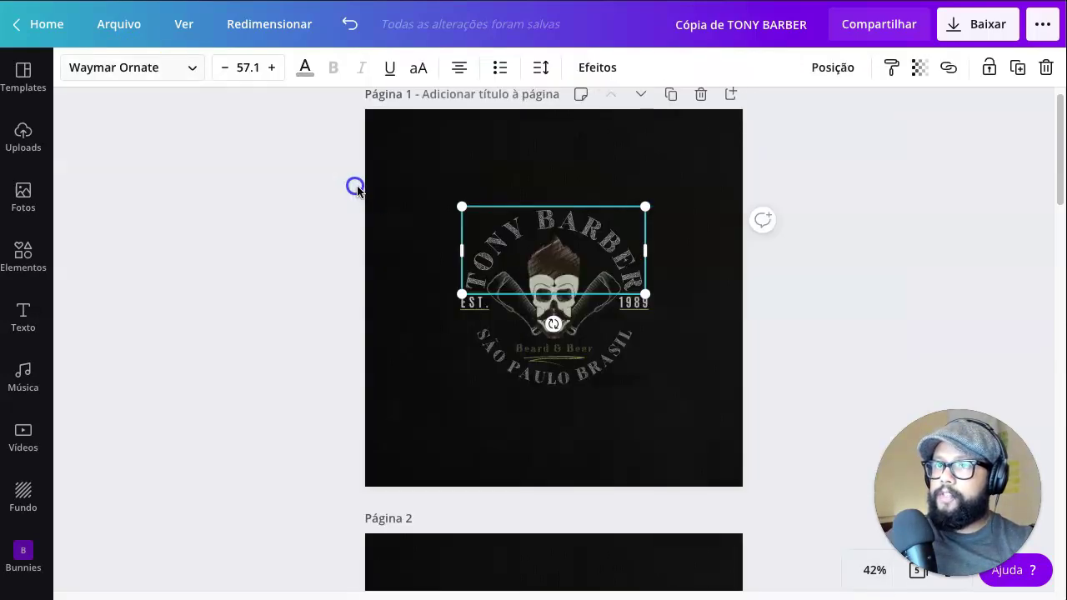
{"action": "scroll", "coordinate": [614, 209], "scroll_direction": "up", "scroll_amount": 5}
{"action": "scroll", "coordinate": [658, 162], "scroll_direction": "up", "scroll_amount": 2}
{"action": "scroll", "coordinate": [715, 200], "scroll_direction": "down", "scroll_amount": 1}
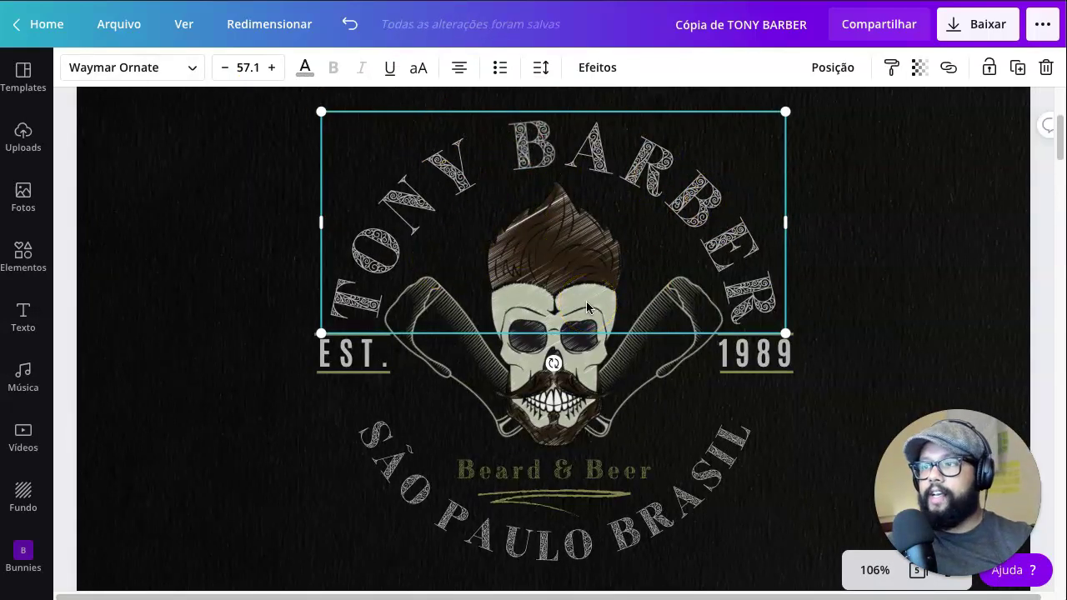
Add a red circle over the page 1 logo, shrink it to about the title's width and centre it on the logo
{"action": "scroll", "coordinate": [587, 307], "scroll_direction": "down", "scroll_amount": 5}
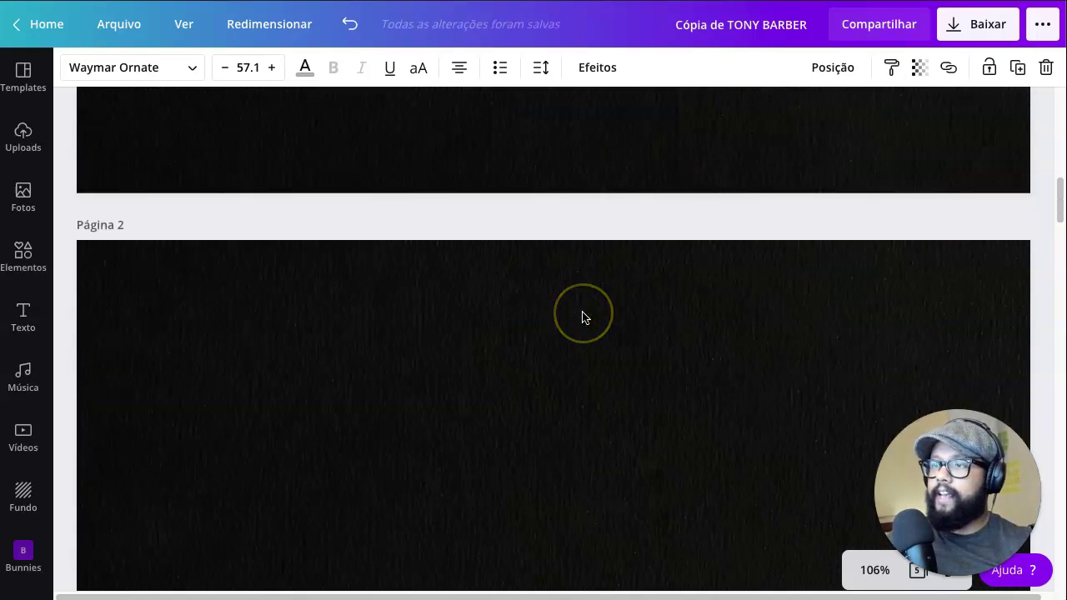
{"action": "scroll", "coordinate": [582, 313], "scroll_direction": "down", "scroll_amount": 4}
{"action": "scroll", "coordinate": [576, 305], "scroll_direction": "up", "scroll_amount": 3}
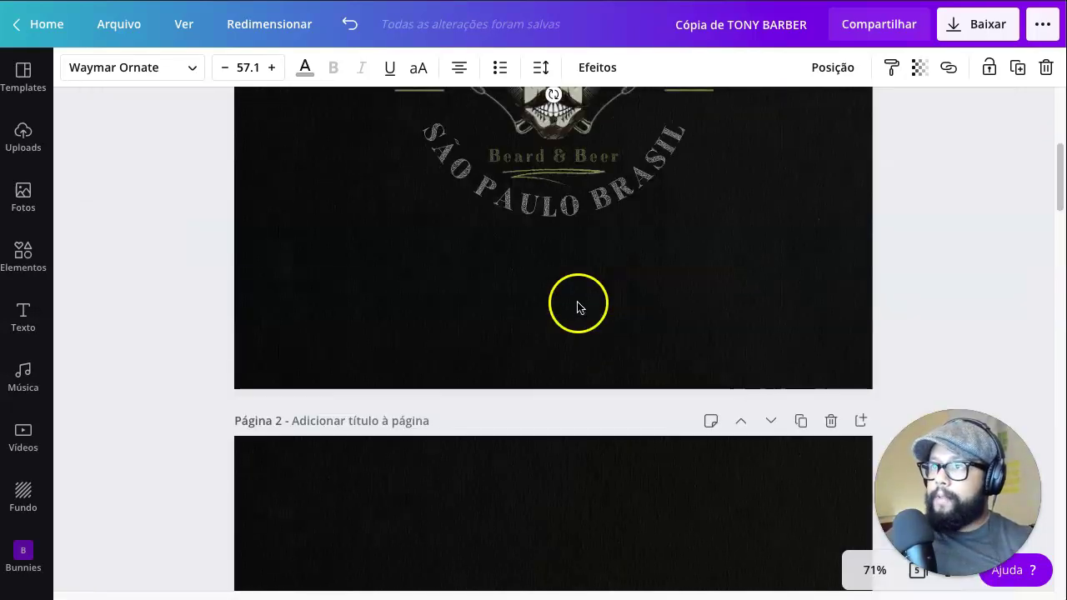
{"action": "scroll", "coordinate": [594, 278], "scroll_direction": "up", "scroll_amount": 3}
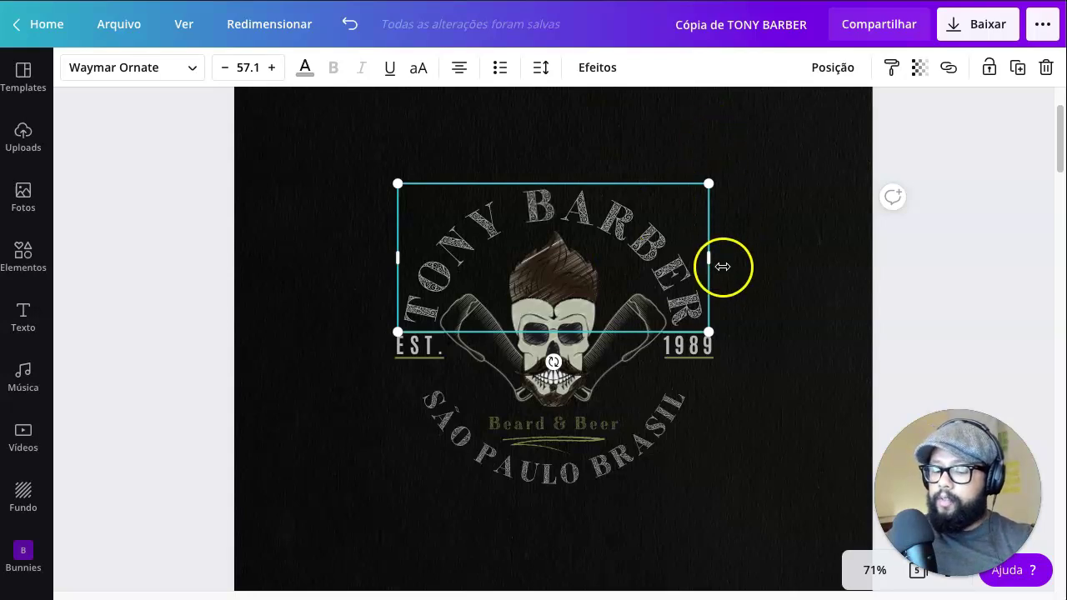
{"action": "left_click", "coordinate": [923, 258]}
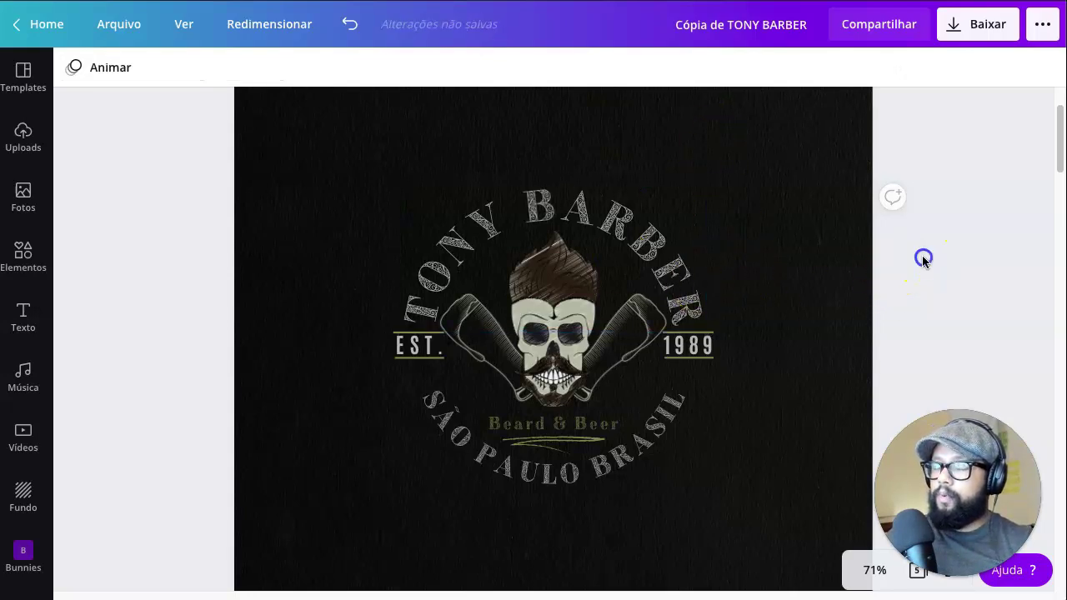
{"action": "key", "text": "ctrl+z"}
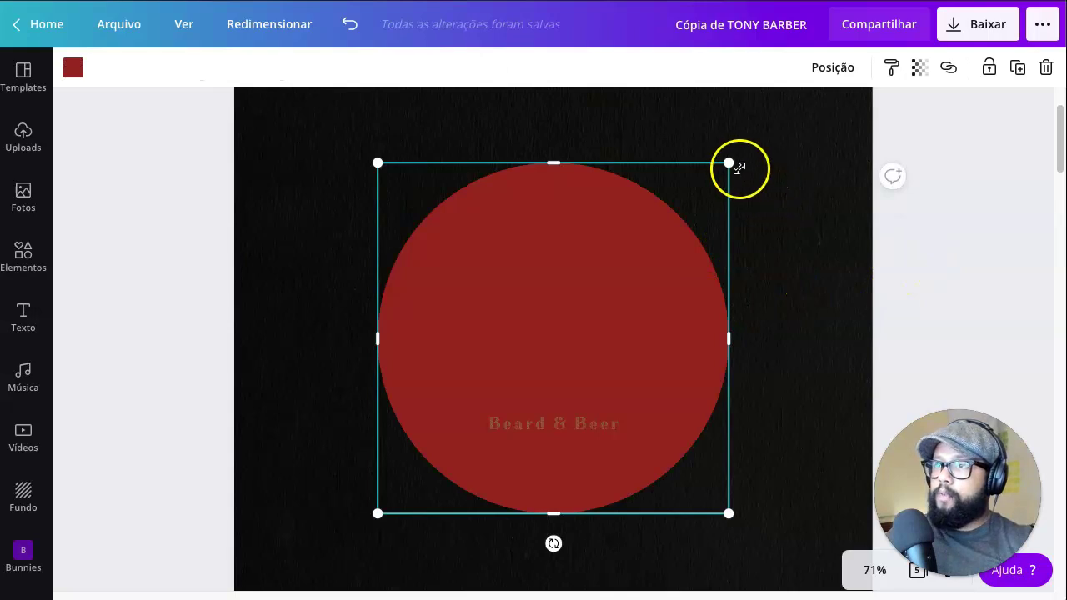
{"action": "left_click_drag", "start_coordinate": [730, 165], "coordinate": [672, 219]}
{"action": "left_click_drag", "start_coordinate": [505, 330], "coordinate": [530, 306]}
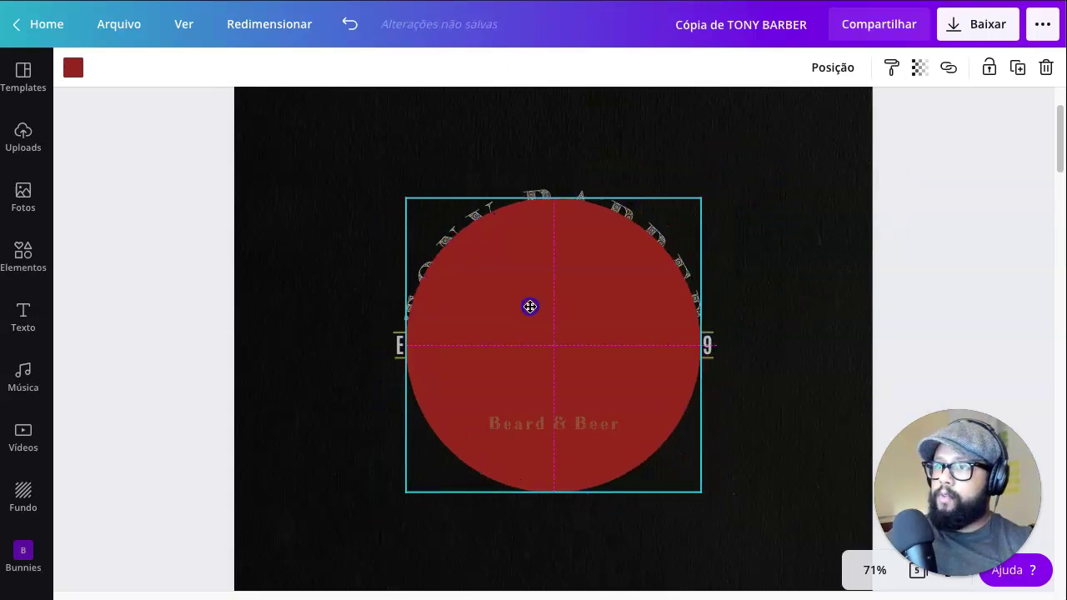
Move the red circle from page 1 onto page 2
{"action": "scroll", "coordinate": [616, 250], "scroll_direction": "down", "scroll_amount": 6}
{"action": "scroll", "coordinate": [608, 200], "scroll_direction": "up", "scroll_amount": 5}
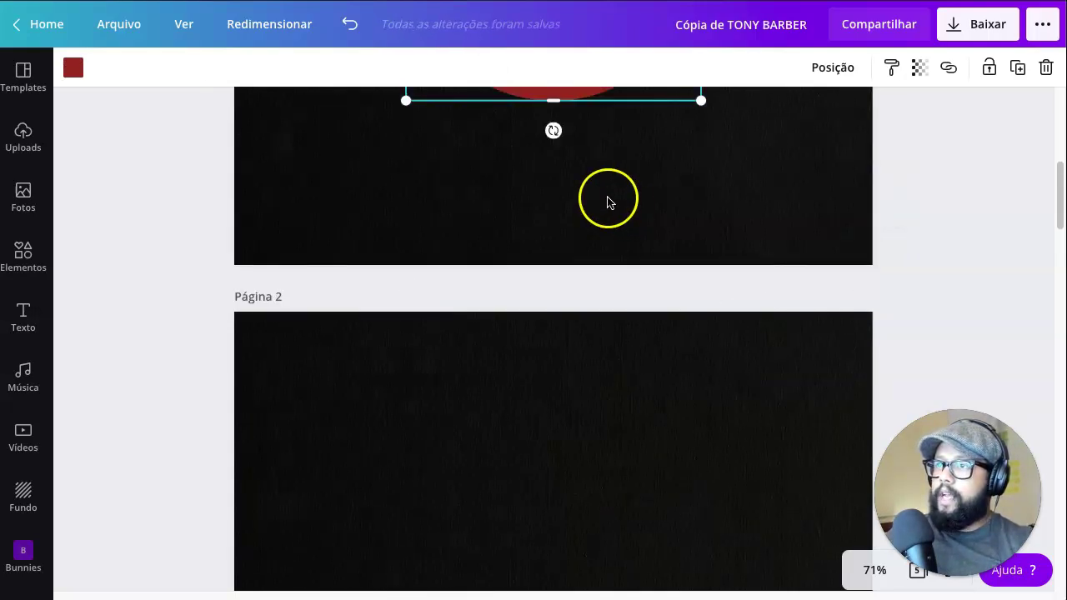
{"action": "left_click_drag", "start_coordinate": [542, 238], "coordinate": [552, 408]}
{"action": "scroll", "coordinate": [552, 384], "scroll_direction": "down", "scroll_amount": 5}
{"action": "scroll", "coordinate": [634, 358], "scroll_direction": "down", "scroll_amount": 3}
Centre the red circle horizontally and vertically on page 2 and lock it
{"action": "left_click", "coordinate": [837, 68]}
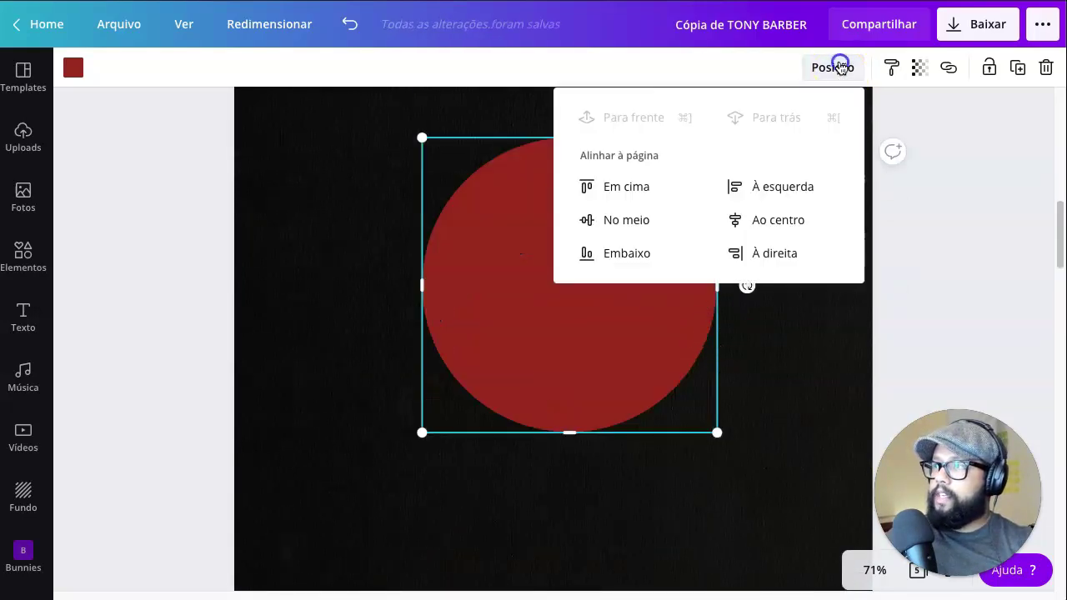
{"action": "left_click", "coordinate": [792, 218]}
{"action": "left_click", "coordinate": [638, 222]}
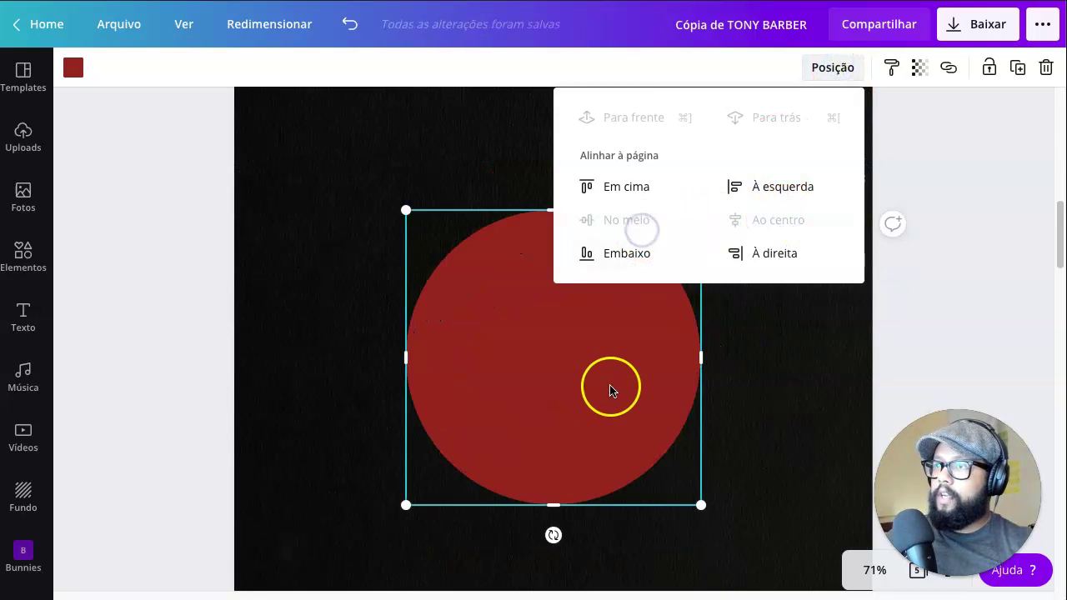
{"action": "left_click", "coordinate": [988, 68]}
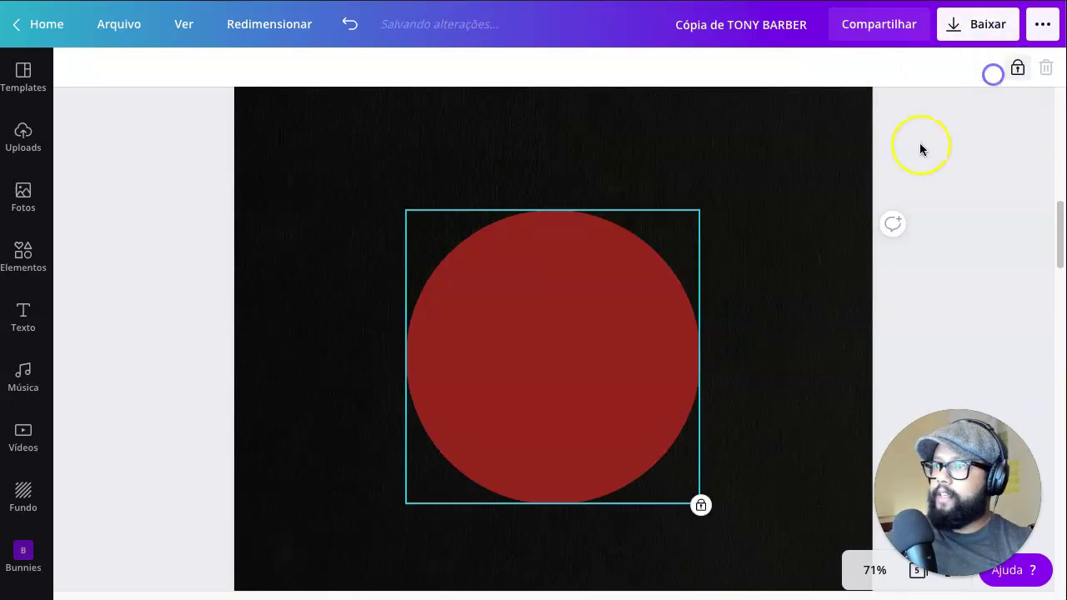
{"action": "left_click", "coordinate": [738, 209]}
{"action": "scroll", "coordinate": [474, 230], "scroll_direction": "up", "scroll_amount": 4}
{"action": "scroll", "coordinate": [408, 289], "scroll_direction": "down", "scroll_amount": 1}
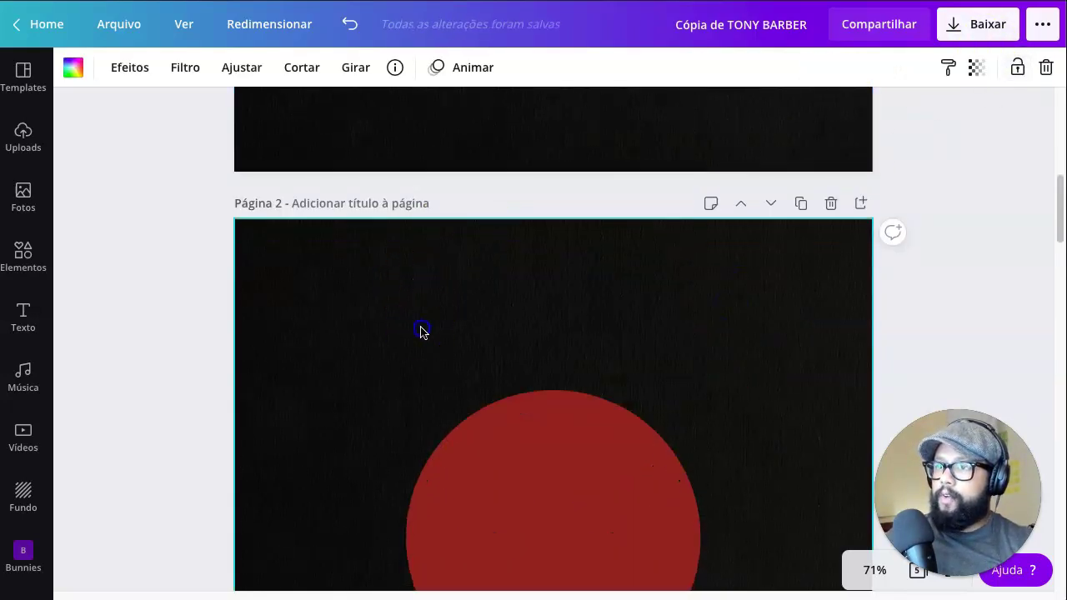
{"action": "scroll", "coordinate": [421, 332], "scroll_direction": "down", "scroll_amount": 4}
{"action": "left_click", "coordinate": [445, 288]}
{"action": "key", "text": "t"}
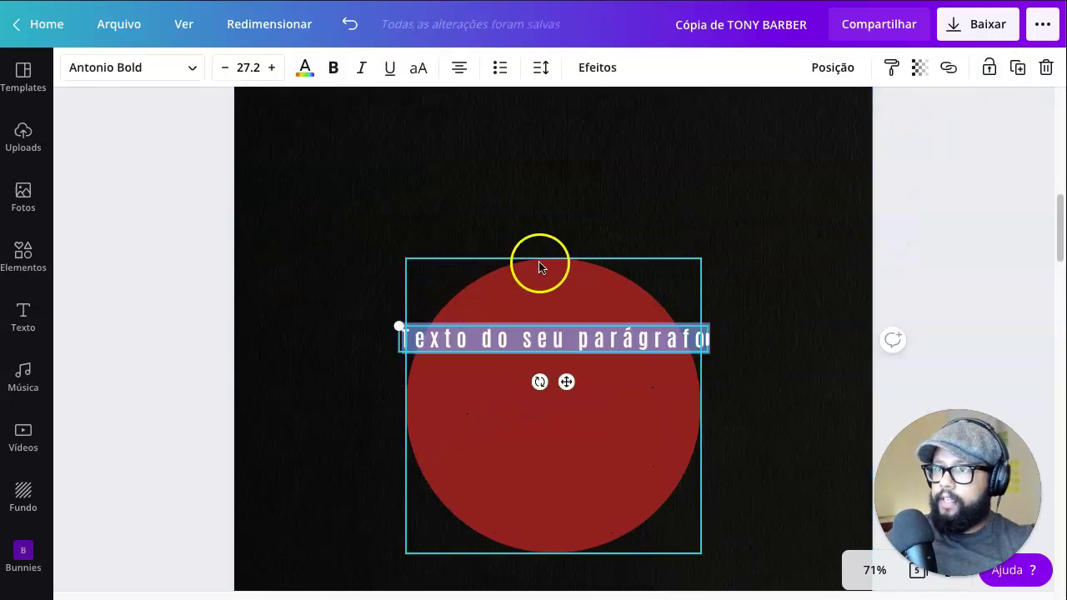
{"action": "scroll", "coordinate": [534, 250], "scroll_direction": "up", "scroll_amount": 10}
{"action": "scroll", "coordinate": [631, 278], "scroll_direction": "down", "scroll_amount": 10}
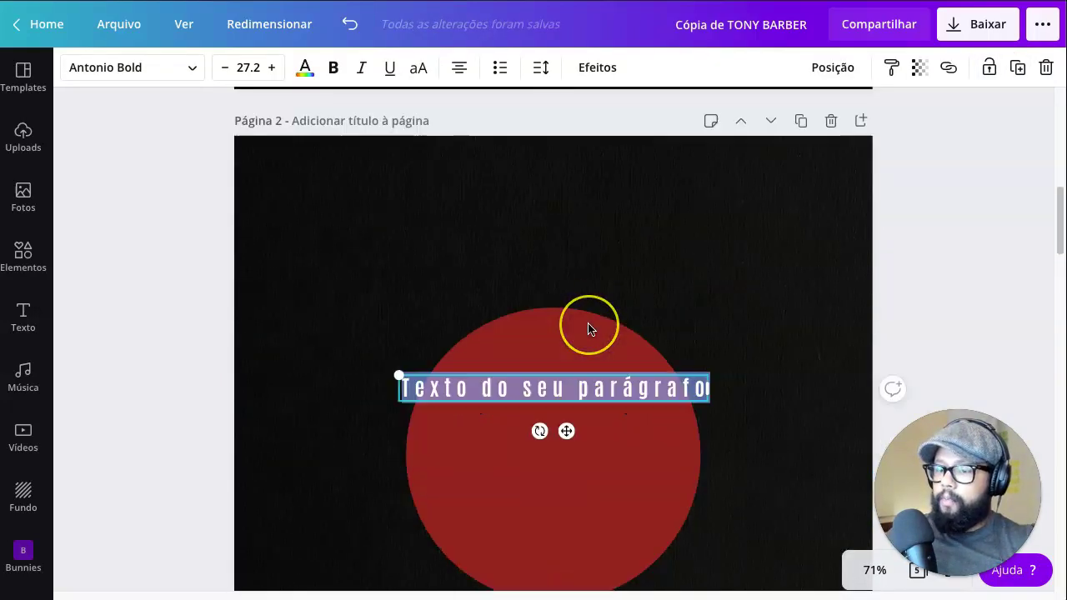
{"action": "type", "text": "tony barber"}
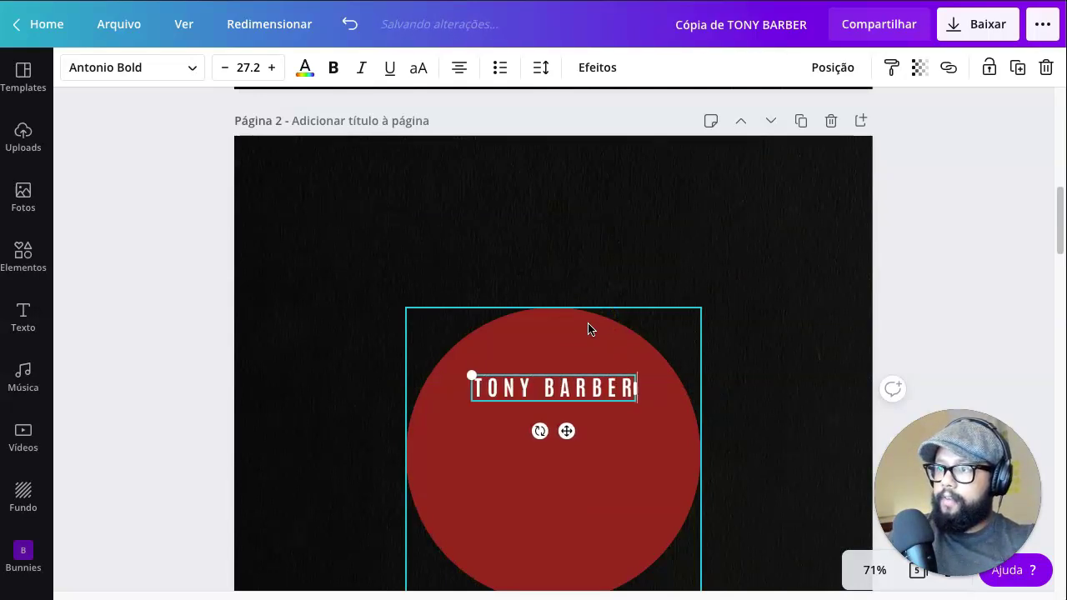
{"action": "left_click_drag", "start_coordinate": [567, 422], "coordinate": [559, 341]}
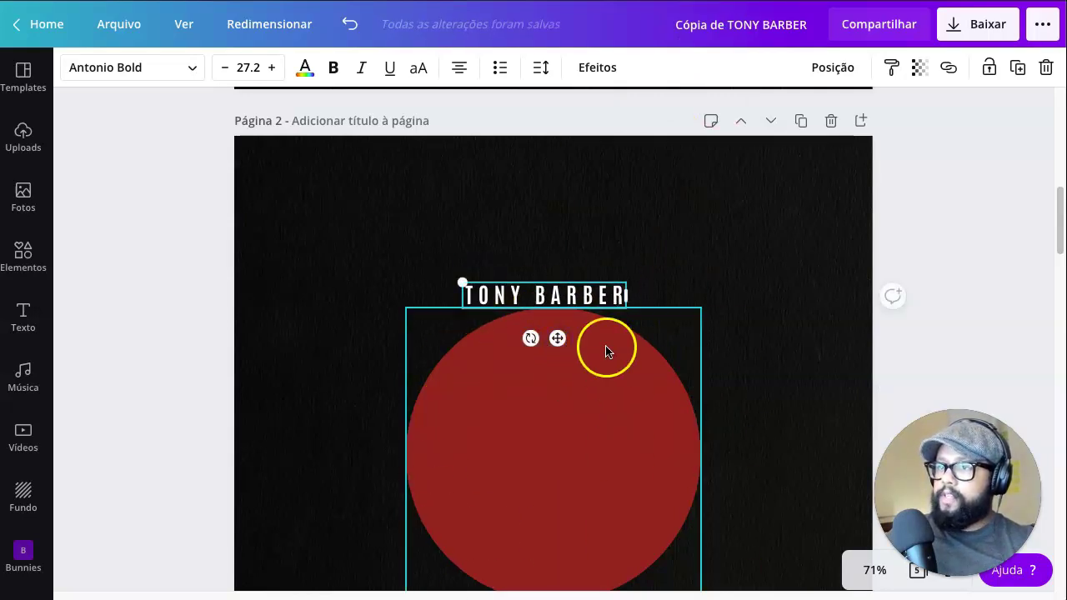
{"action": "left_click_drag", "start_coordinate": [557, 338], "coordinate": [567, 338]}
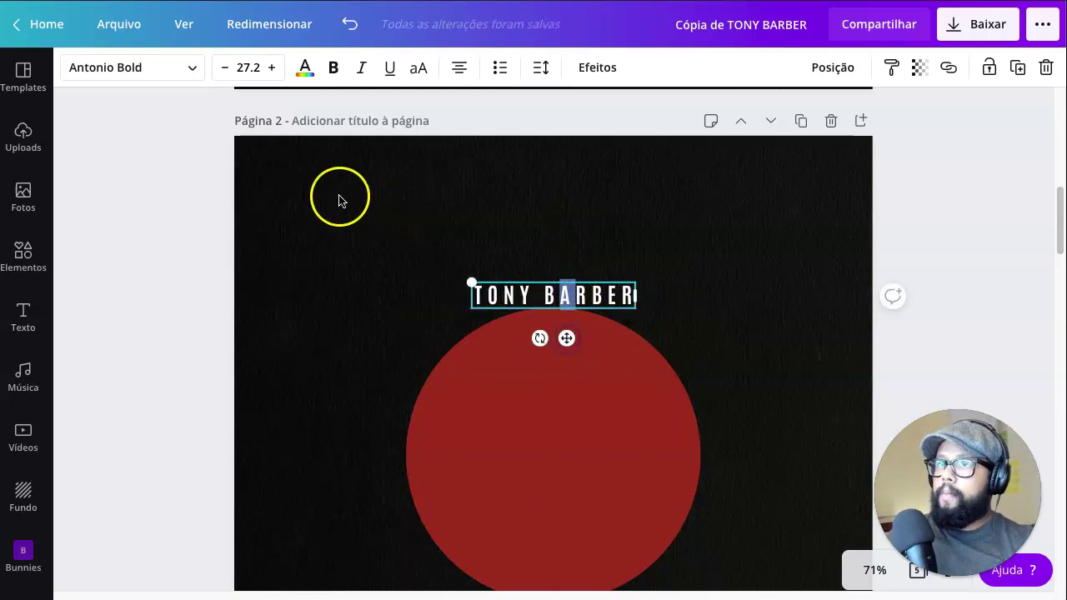
Apply the Curvar effect to the TONY BARBER text and enlarge it to size 55.7 along the inside of the circle's upper edge
{"action": "left_click", "coordinate": [598, 67]}
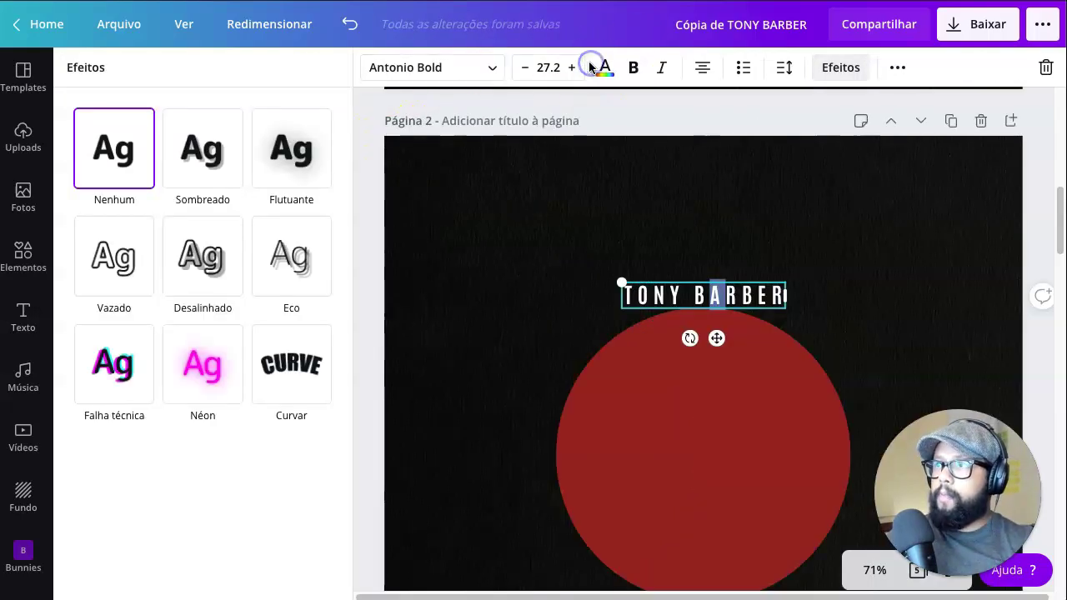
{"action": "left_click", "coordinate": [280, 364]}
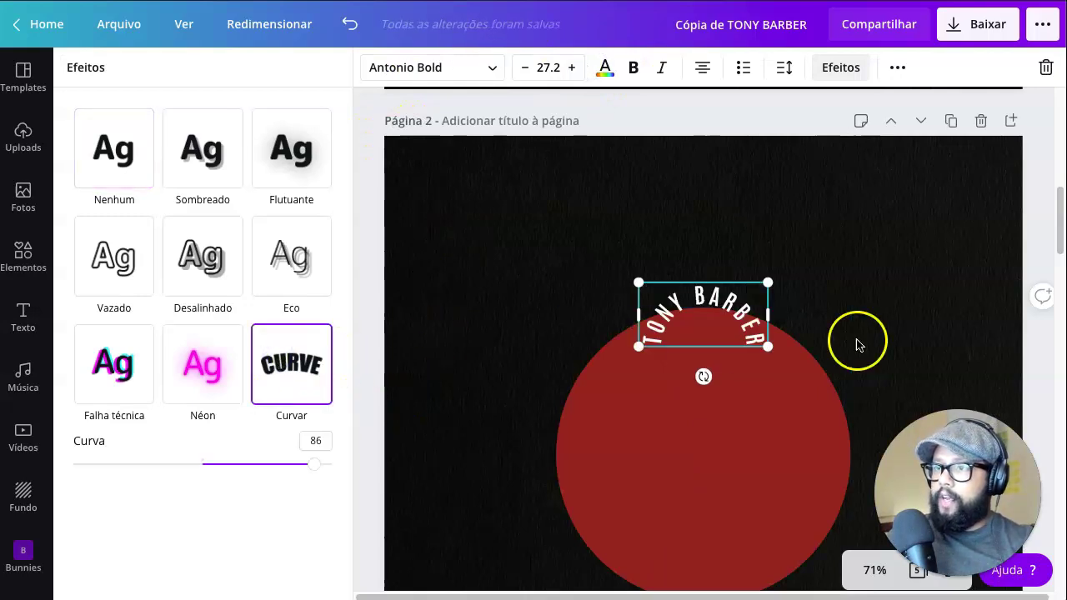
{"action": "scroll", "coordinate": [784, 375], "scroll_direction": "down", "scroll_amount": 1}
{"action": "left_click_drag", "start_coordinate": [768, 281], "coordinate": [847, 322]}
{"action": "left_click_drag", "start_coordinate": [763, 258], "coordinate": [638, 258]}
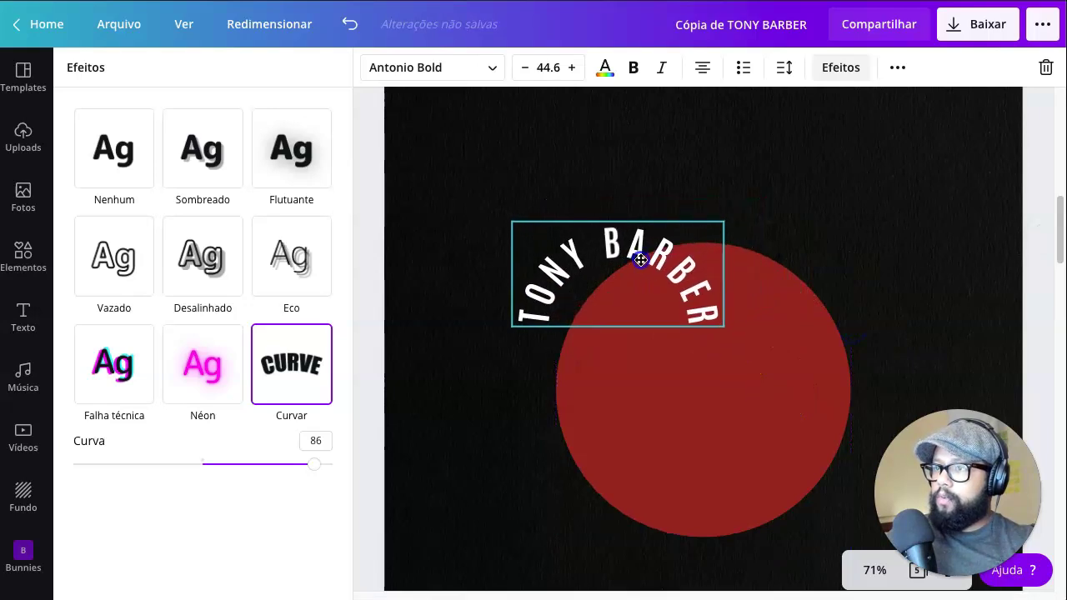
{"action": "left_click_drag", "start_coordinate": [731, 275], "coordinate": [792, 271]}
{"action": "left_click", "coordinate": [684, 325]}
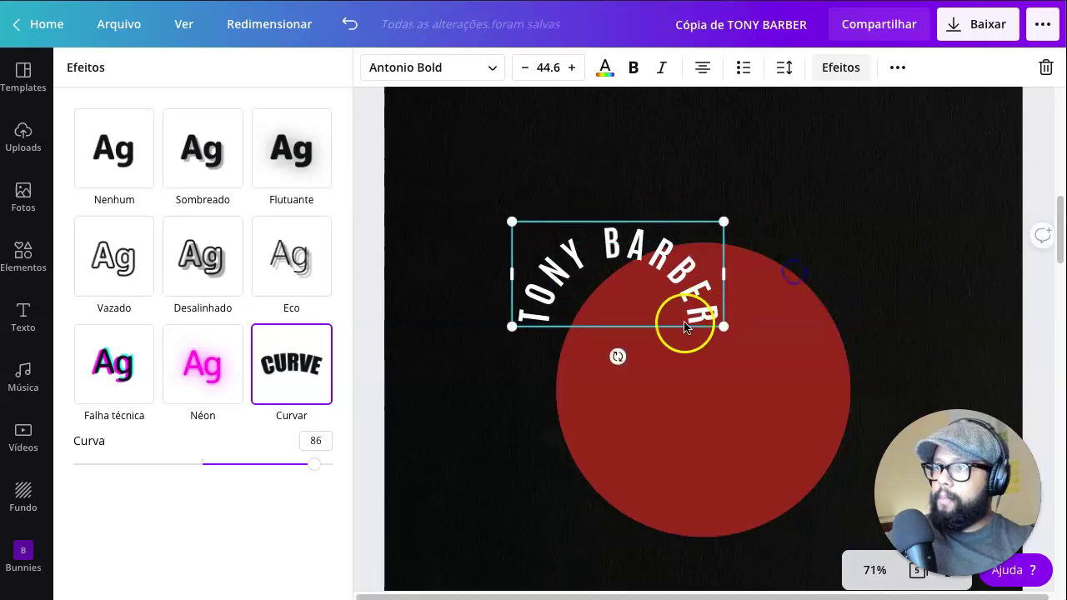
{"action": "left_click_drag", "start_coordinate": [734, 330], "coordinate": [789, 358]}
{"action": "left_click_drag", "start_coordinate": [688, 289], "coordinate": [714, 271]}
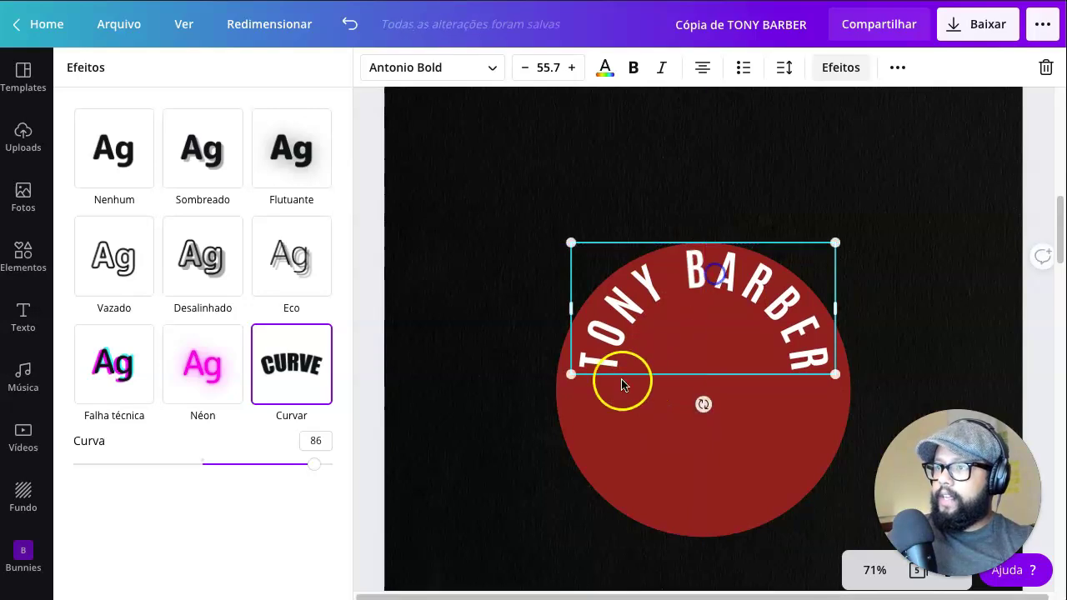
Set the title's curve to 76 and its font to Waymar Ornate, re-centring it over the circle's upper half
{"action": "left_click_drag", "start_coordinate": [307, 465], "coordinate": [302, 463]}
{"action": "left_click_drag", "start_coordinate": [726, 362], "coordinate": [740, 365]}
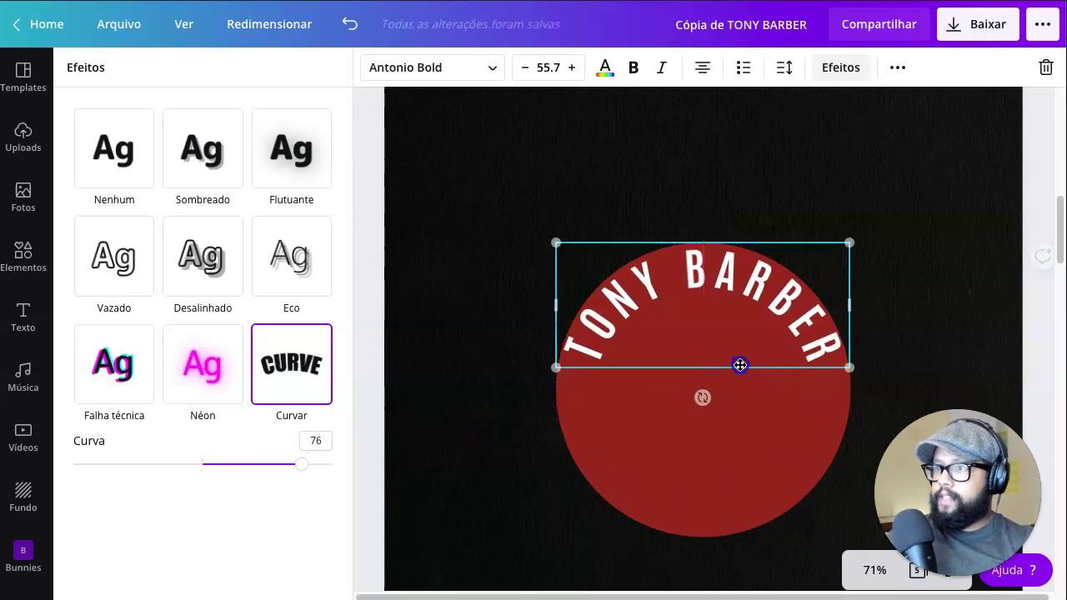
{"action": "left_click", "coordinate": [467, 65]}
{"action": "left_click", "coordinate": [167, 146]}
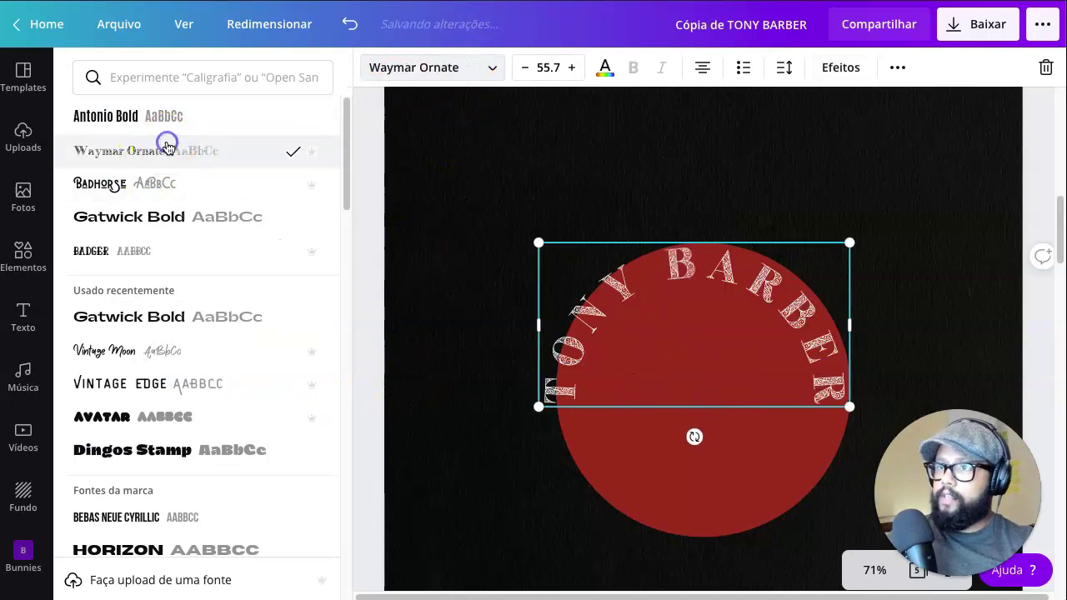
{"action": "left_click_drag", "start_coordinate": [742, 338], "coordinate": [747, 338]}
{"action": "left_click_drag", "start_coordinate": [684, 336], "coordinate": [708, 325]}
Unlock the red circle, shrink it and fit it concentrically beneath the arched TONY BARBER title
{"action": "left_click", "coordinate": [725, 466]}
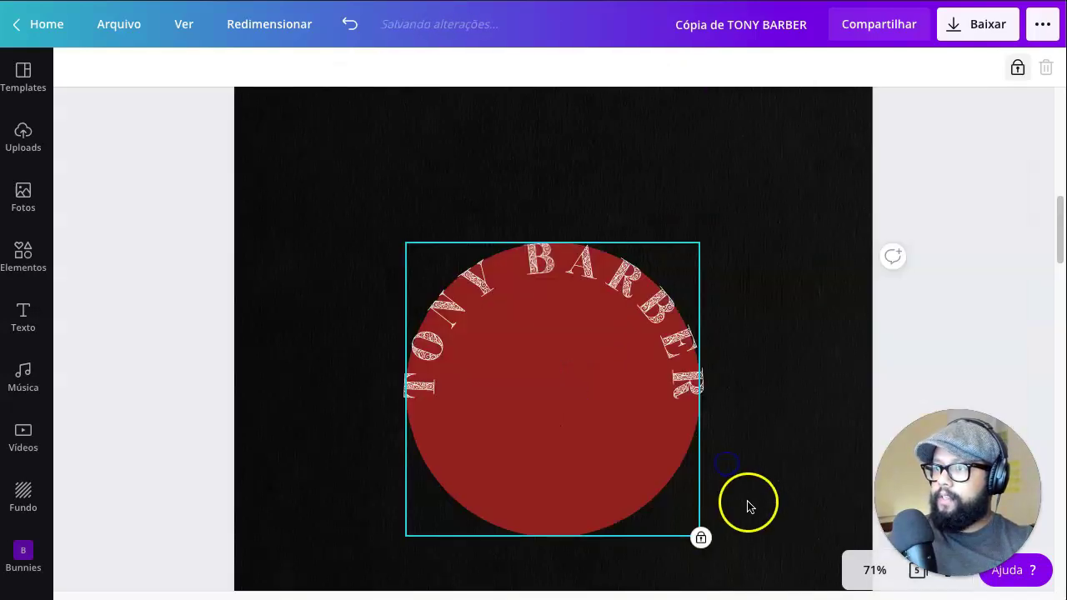
{"action": "left_click", "coordinate": [1014, 73]}
{"action": "left_click_drag", "start_coordinate": [700, 540], "coordinate": [631, 483]}
{"action": "left_click_drag", "start_coordinate": [547, 376], "coordinate": [522, 344]}
{"action": "left_click_drag", "start_coordinate": [498, 429], "coordinate": [523, 468]}
{"action": "left_click", "coordinate": [610, 240]}
{"action": "left_click_drag", "start_coordinate": [609, 243], "coordinate": [610, 254]}
Check the title's curve guide against the red circle, keeping the curve at 76
{"action": "scroll", "coordinate": [776, 362], "scroll_direction": "up", "scroll_amount": 2}
{"action": "scroll", "coordinate": [776, 356], "scroll_direction": "down", "scroll_amount": 3}
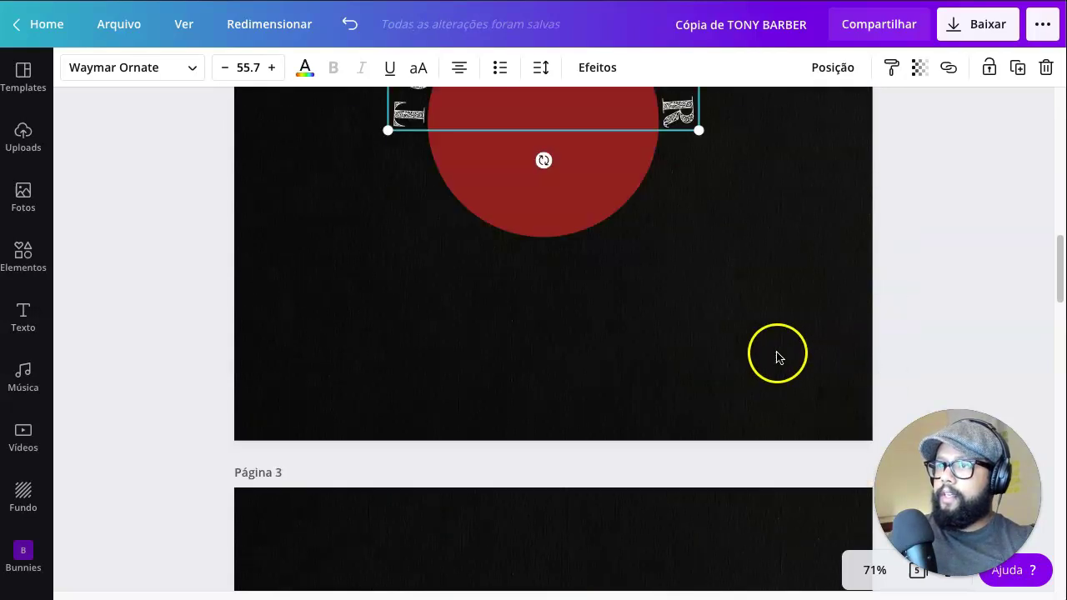
{"action": "scroll", "coordinate": [771, 321], "scroll_direction": "up", "scroll_amount": 1}
{"action": "scroll", "coordinate": [631, 376], "scroll_direction": "up", "scroll_amount": 1}
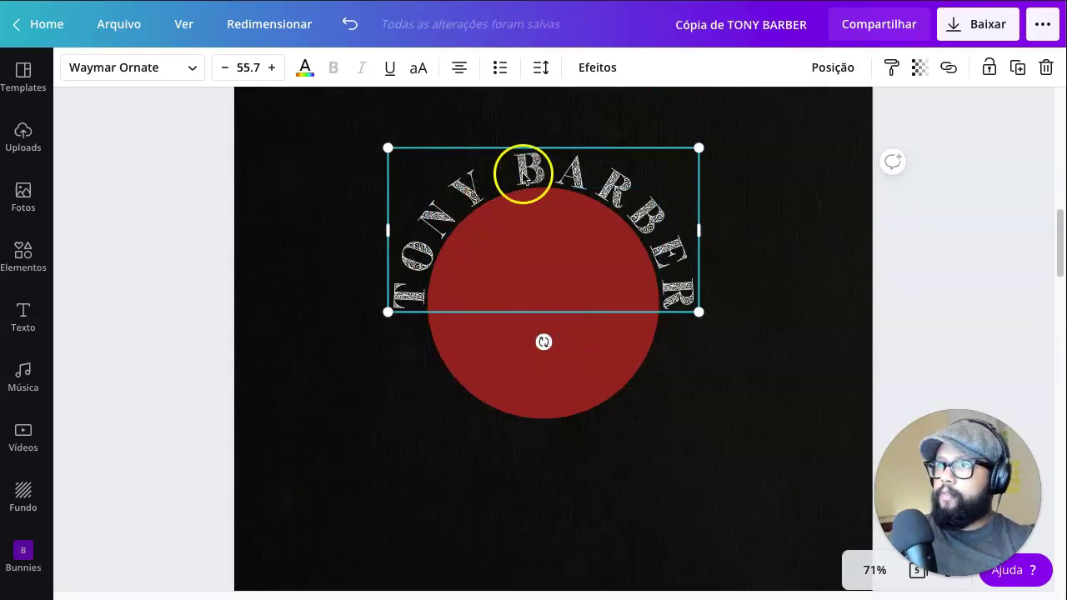
{"action": "left_click", "coordinate": [596, 68]}
{"action": "mouse_move", "coordinate": [301, 472]}
{"action": "left_mouse_down"}
{"action": "mouse_move", "coordinate": [290, 465]}
{"action": "mouse_move", "coordinate": [302, 466]}
{"action": "left_mouse_up"}
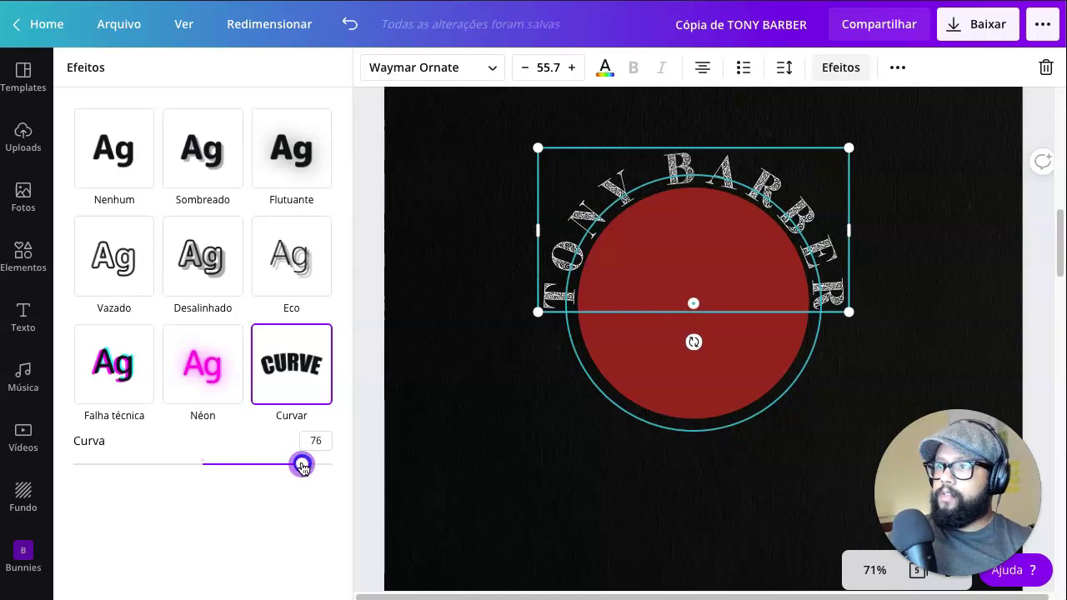
{"action": "left_click_drag", "start_coordinate": [301, 468], "coordinate": [302, 467]}
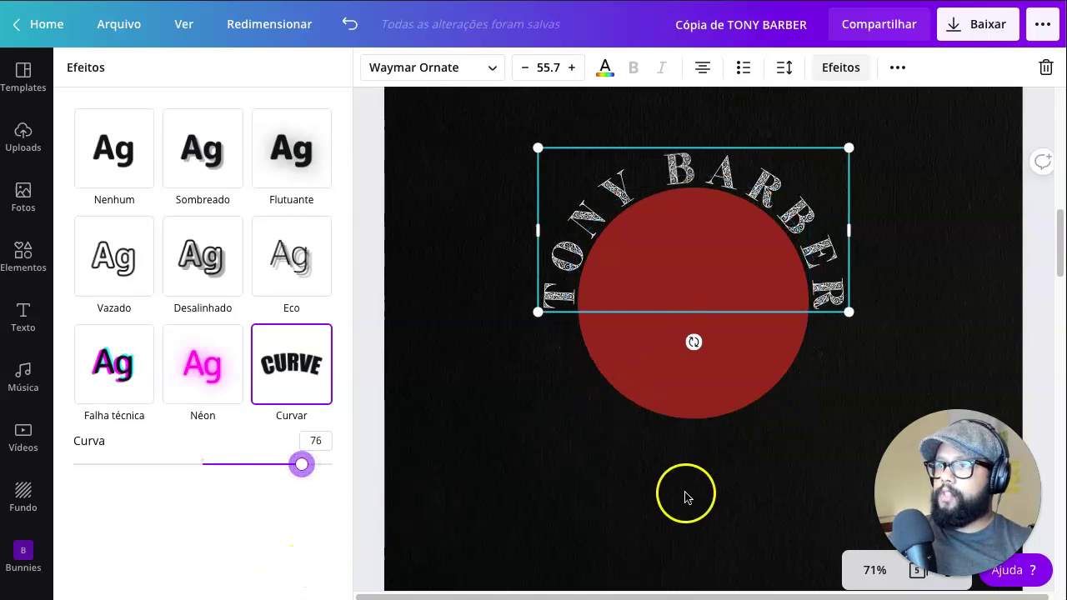
Duplicate the curved SÃO PAULO BRASIL text from page 1 and place the copy around the red circle's lower edge on page 2
{"action": "scroll", "coordinate": [683, 491], "scroll_direction": "down", "scroll_amount": 5}
{"action": "scroll", "coordinate": [680, 467], "scroll_direction": "up", "scroll_amount": 2}
{"action": "left_click", "coordinate": [686, 346]}
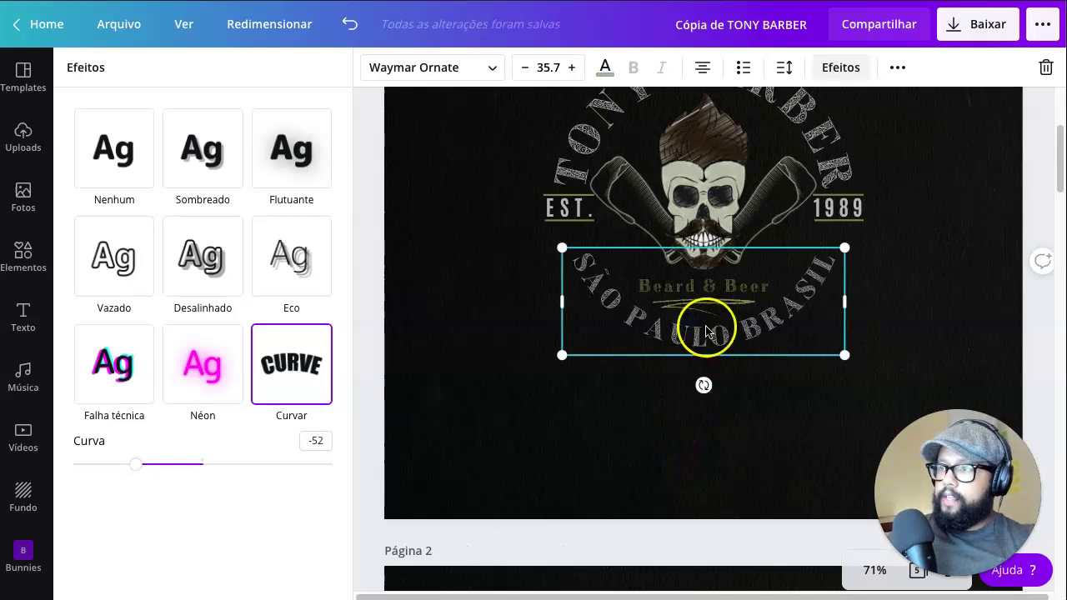
{"action": "key", "text": "ctrl+d"}
{"action": "left_click_drag", "start_coordinate": [745, 341], "coordinate": [750, 546]}
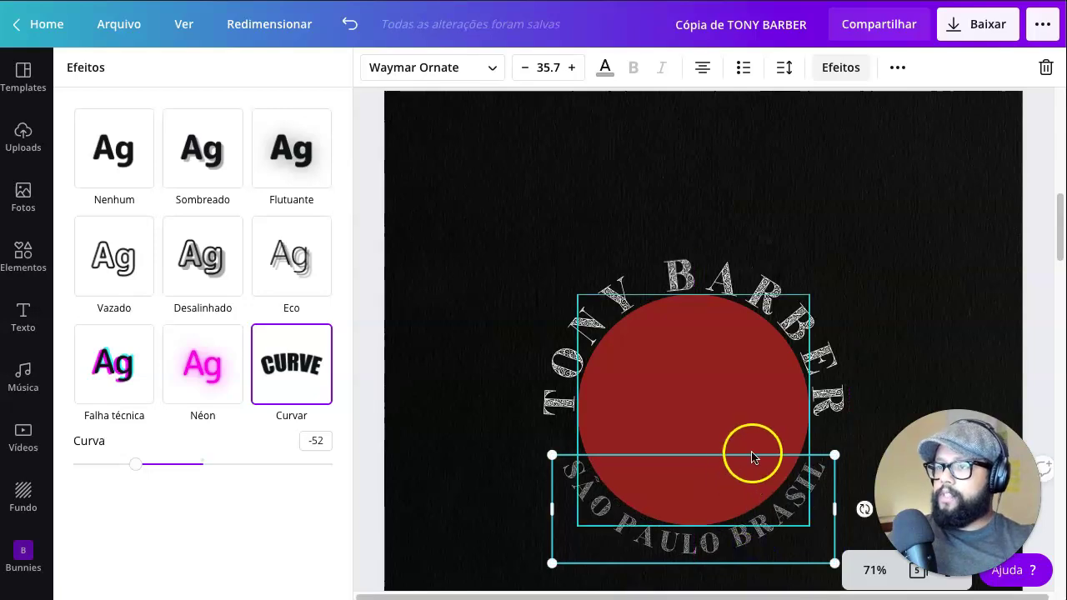
Lock the SÃO PAULO BRASIL text and the TONY BARBER title on page 2 in place
{"action": "scroll", "coordinate": [775, 238], "scroll_direction": "down", "scroll_amount": 3}
{"action": "scroll", "coordinate": [833, 233], "scroll_direction": "up", "scroll_amount": 2}
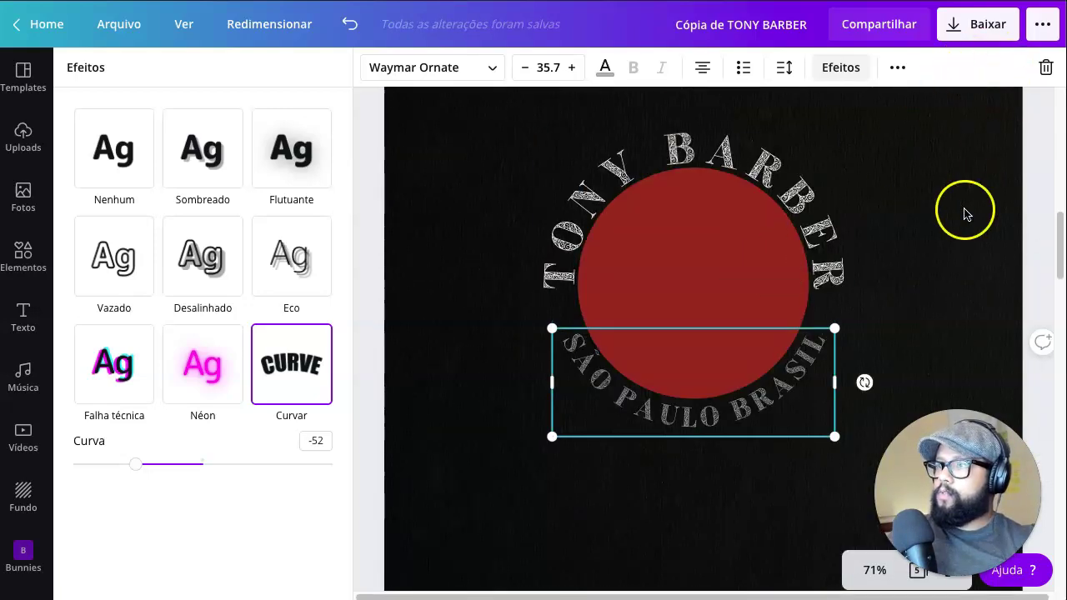
{"action": "left_click", "coordinate": [642, 374]}
{"action": "left_click", "coordinate": [559, 388]}
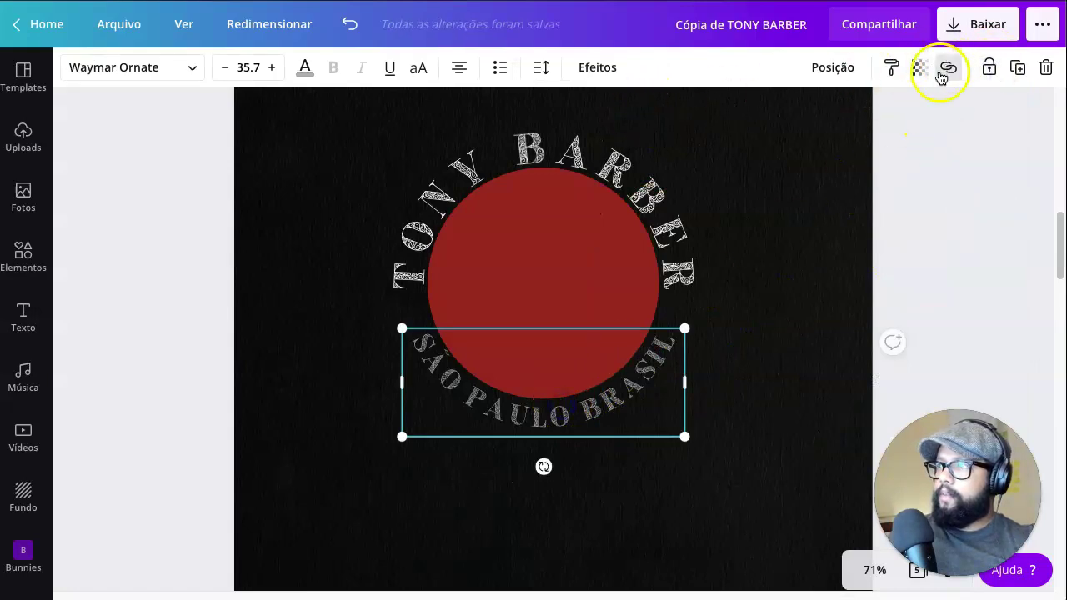
{"action": "left_click", "coordinate": [988, 66]}
{"action": "left_click", "coordinate": [618, 208]}
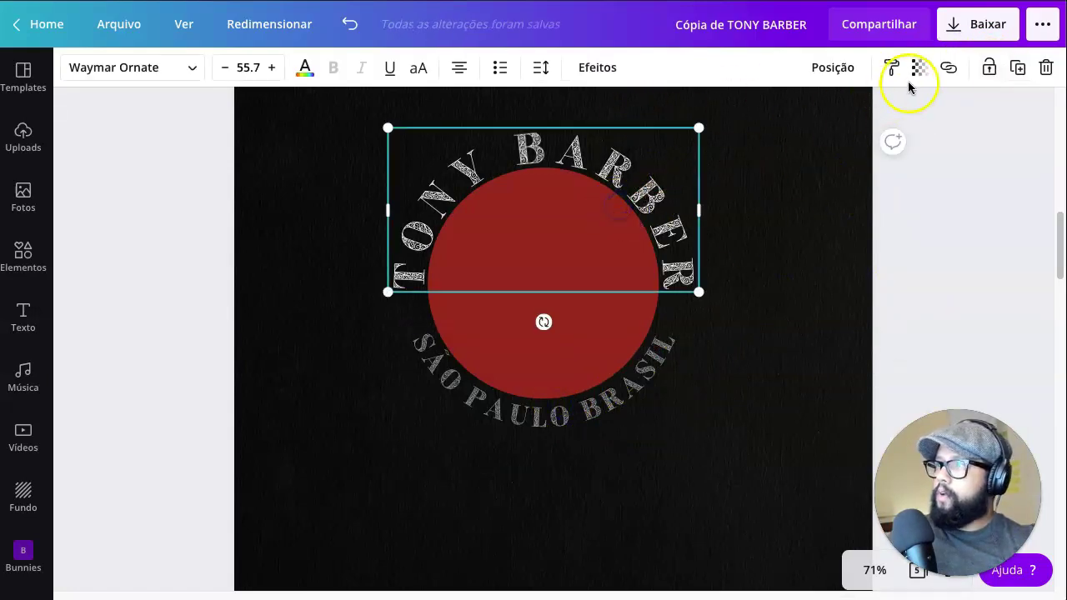
{"action": "left_click", "coordinate": [989, 67]}
Delete the red guide circle between the two curved texts on page 2
{"action": "left_click", "coordinate": [467, 323]}
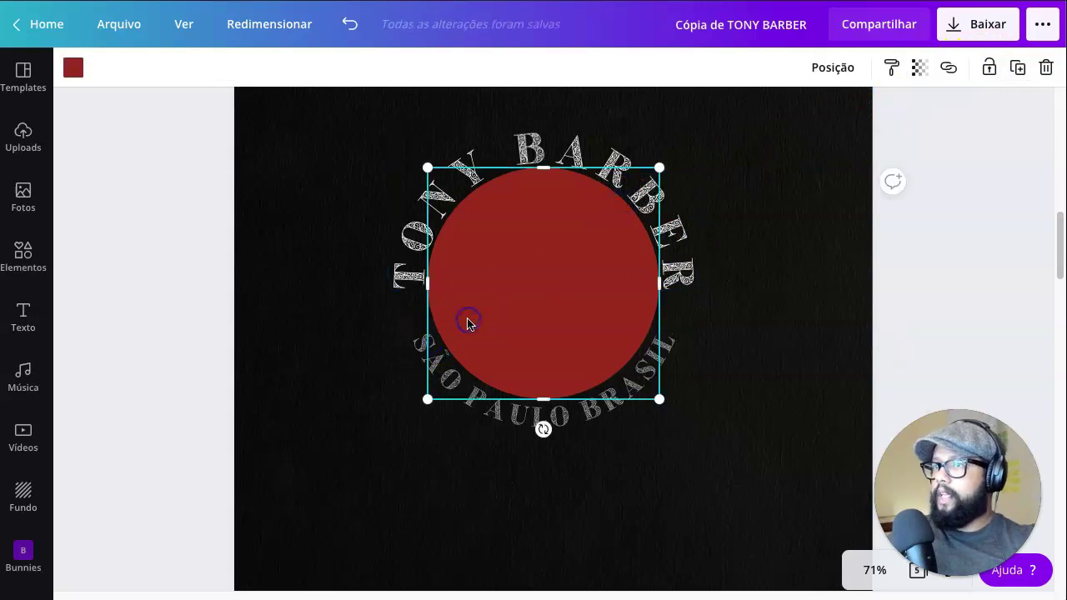
{"action": "key", "text": "Delete"}
{"action": "left_click", "coordinate": [493, 289]}
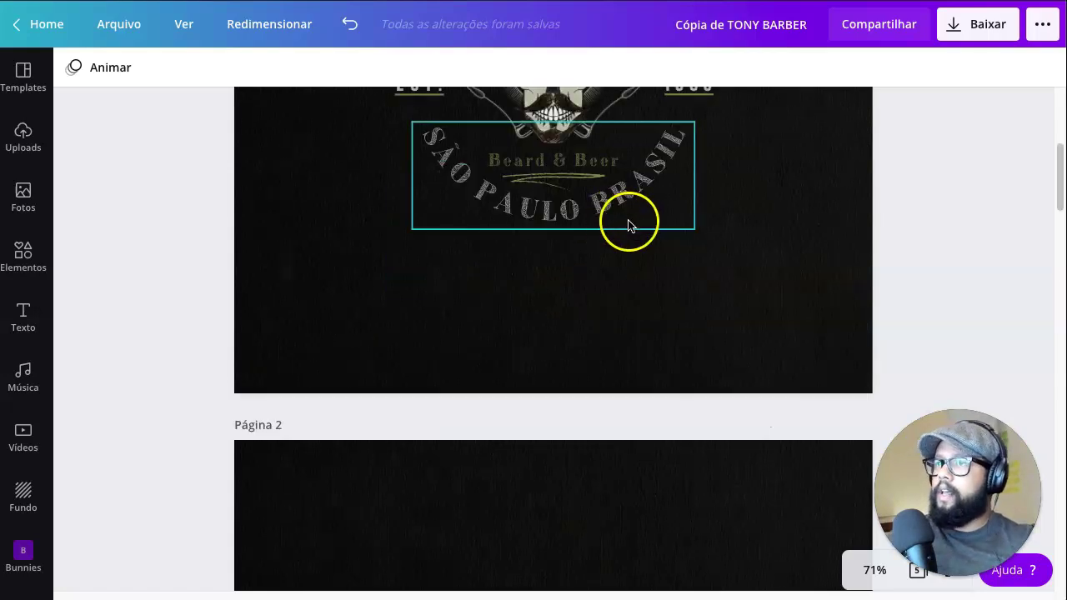
Search the elements library for SKULL VINTAGE and browse the results for skulls with hair and a moustache
{"action": "left_click", "coordinate": [554, 342]}
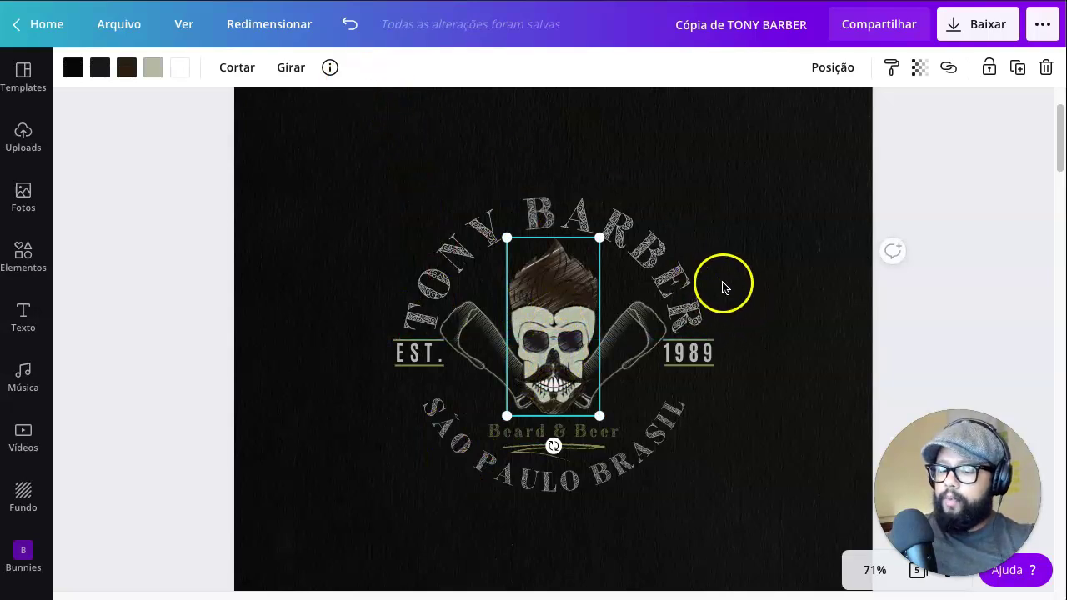
{"action": "left_click", "coordinate": [28, 257]}
{"action": "left_click", "coordinate": [202, 76]}
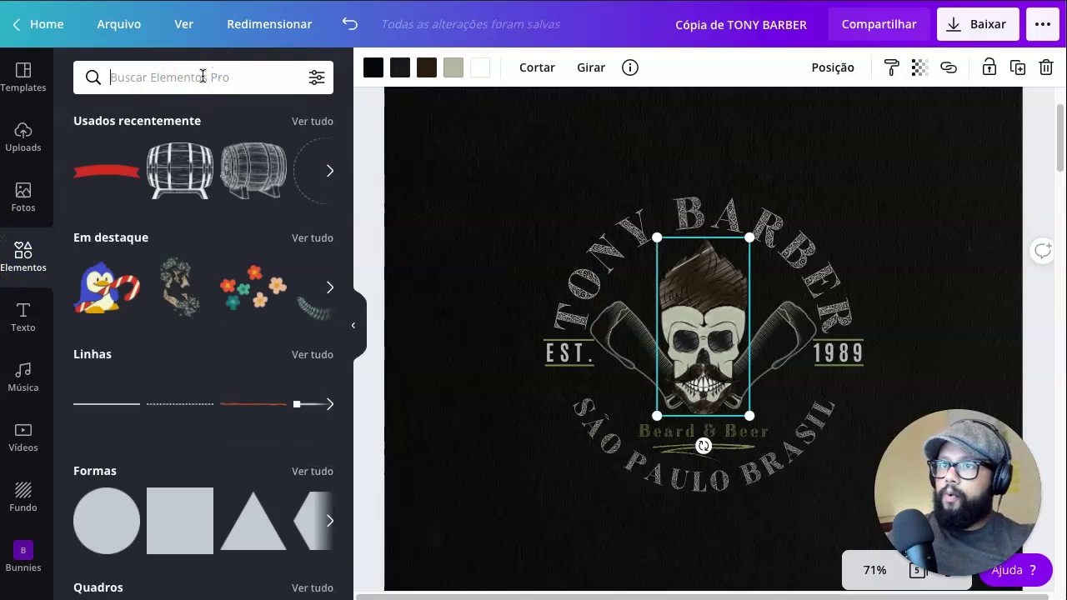
{"action": "type", "text": "S"}
{"action": "key", "text": "BackSpace"}
{"action": "type", "text": "SKULL VINTAGE"}
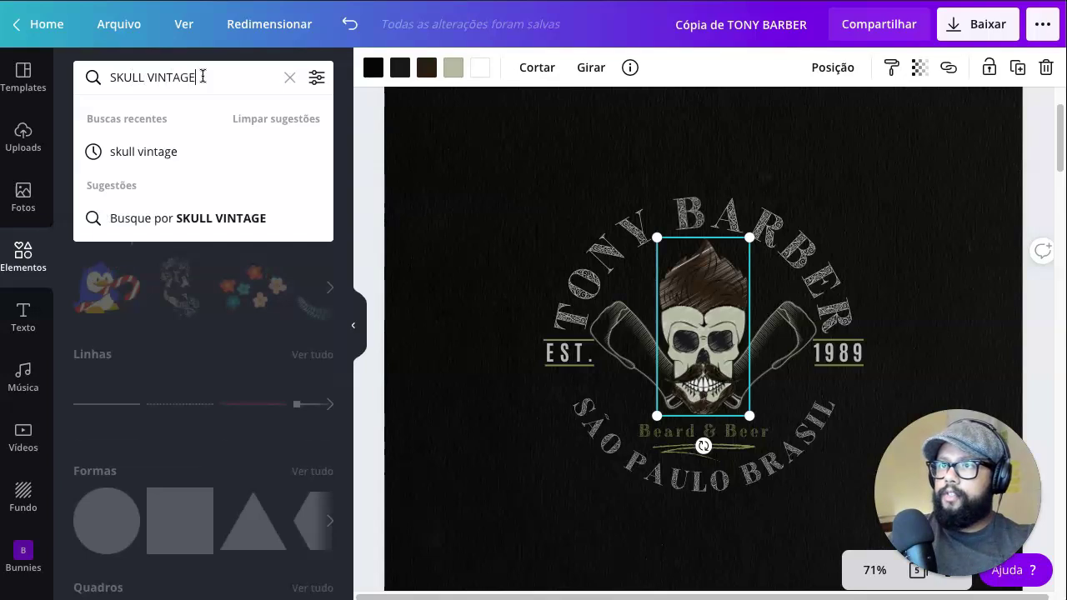
{"action": "key", "text": "Return"}
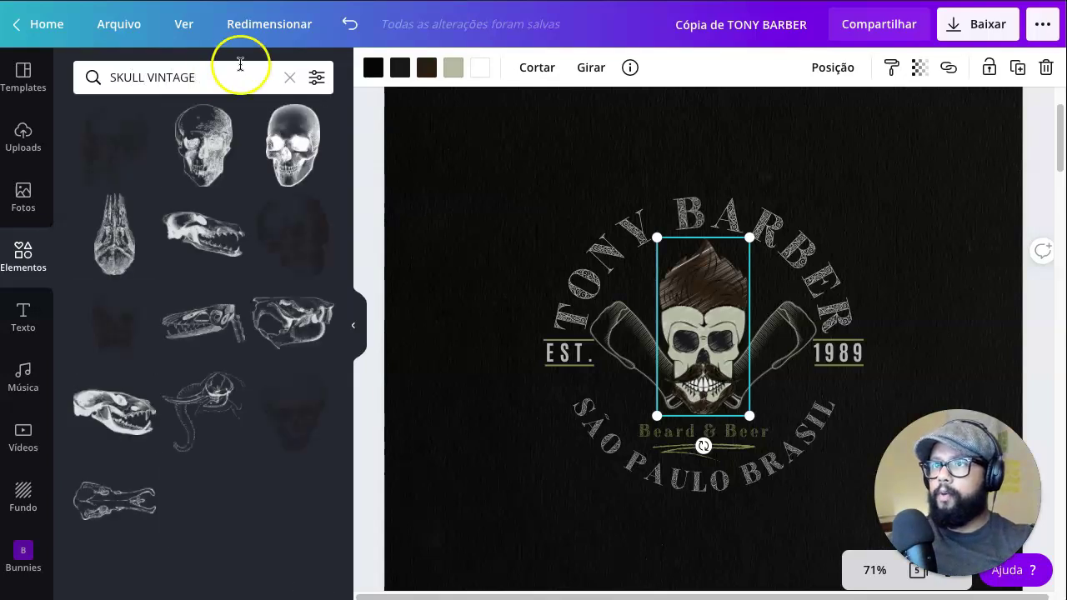
{"action": "scroll", "coordinate": [261, 296], "scroll_direction": "down", "scroll_amount": 5}
{"action": "scroll", "coordinate": [261, 296], "scroll_direction": "down", "scroll_amount": 10}
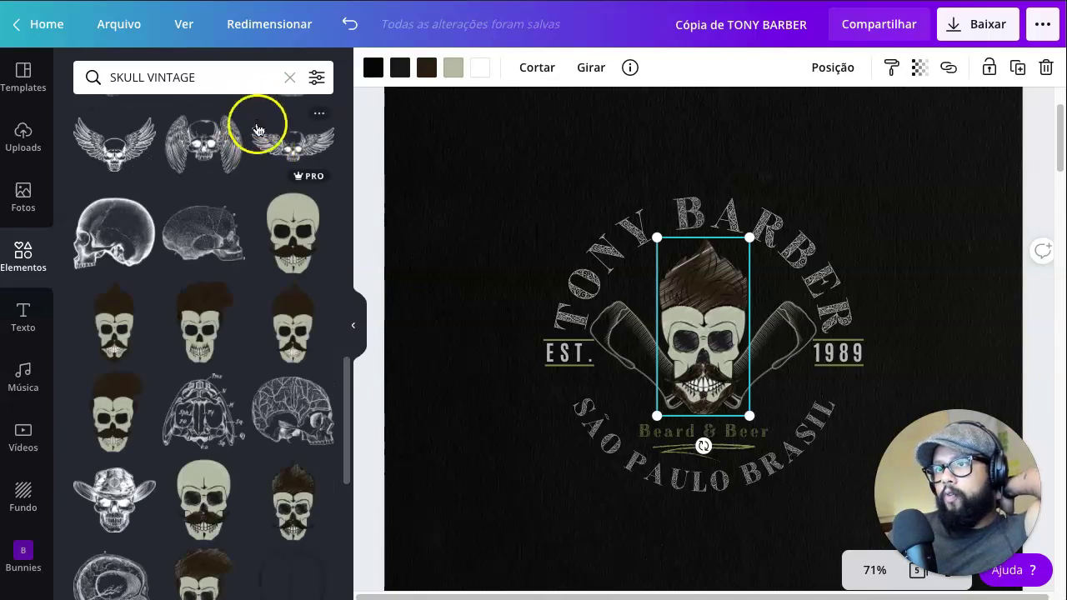
{"action": "scroll", "coordinate": [643, 274], "scroll_direction": "down", "scroll_amount": 2}
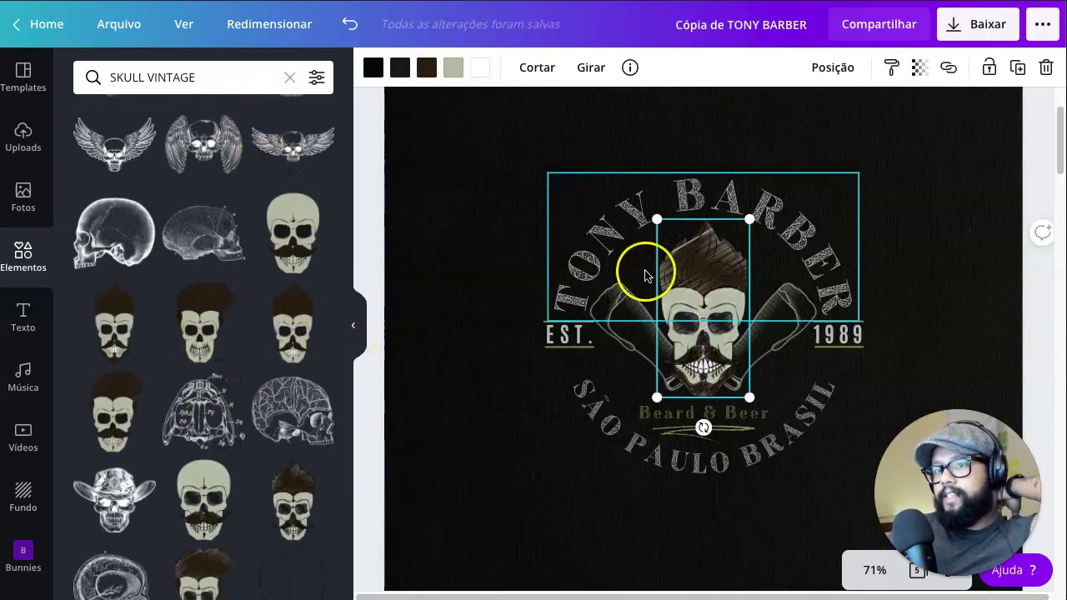
Copy the skull from page 1 and place it between the two curved texts on page 2
{"action": "scroll", "coordinate": [737, 279], "scroll_direction": "down", "scroll_amount": 6}
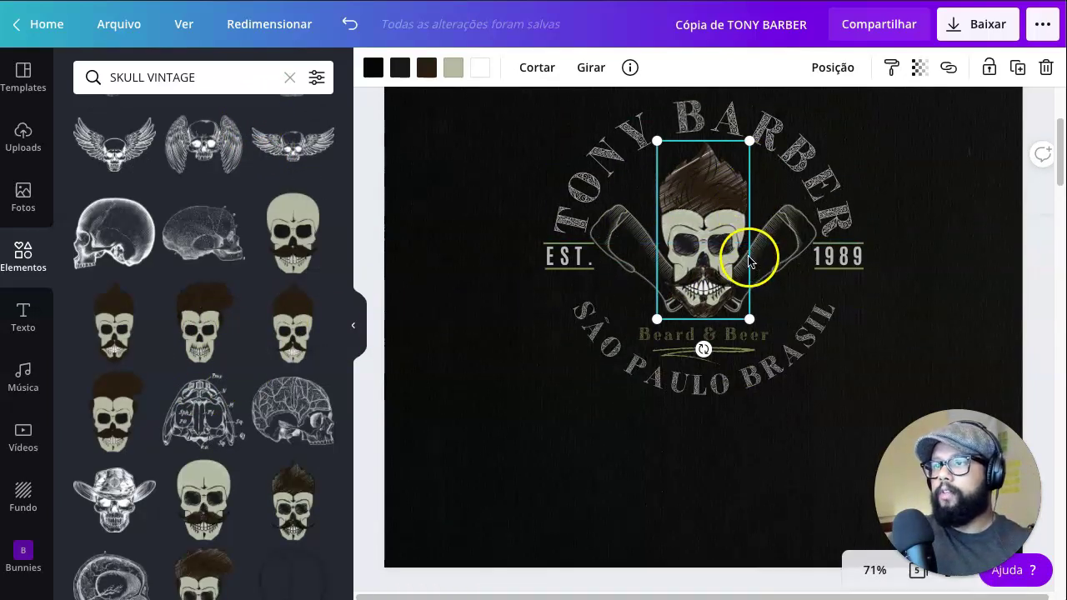
{"action": "scroll", "coordinate": [666, 257], "scroll_direction": "up", "scroll_amount": 4}
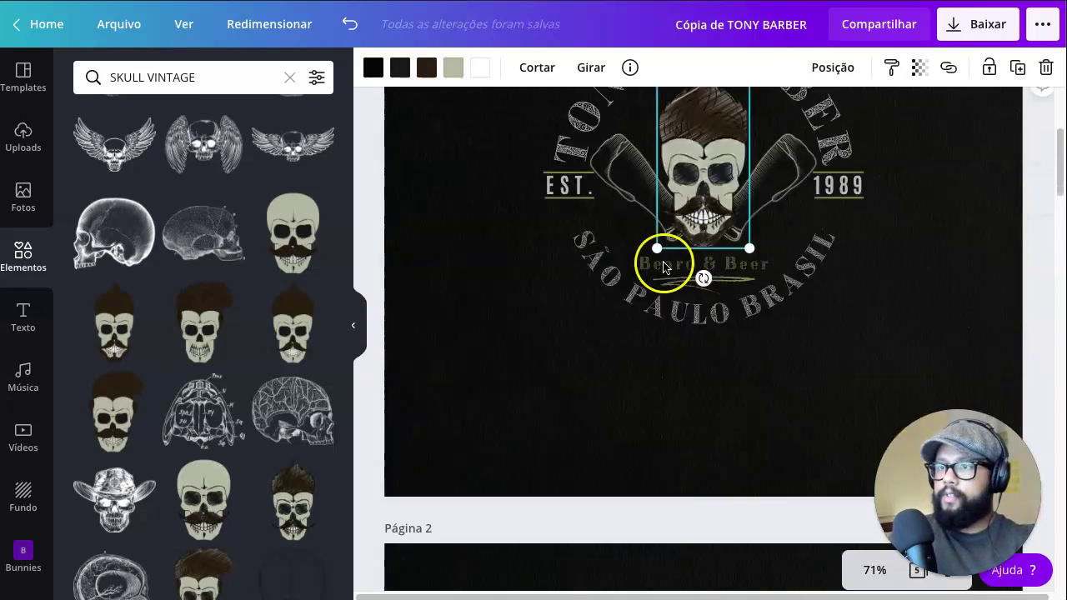
{"action": "scroll", "coordinate": [789, 269], "scroll_direction": "down", "scroll_amount": 20}
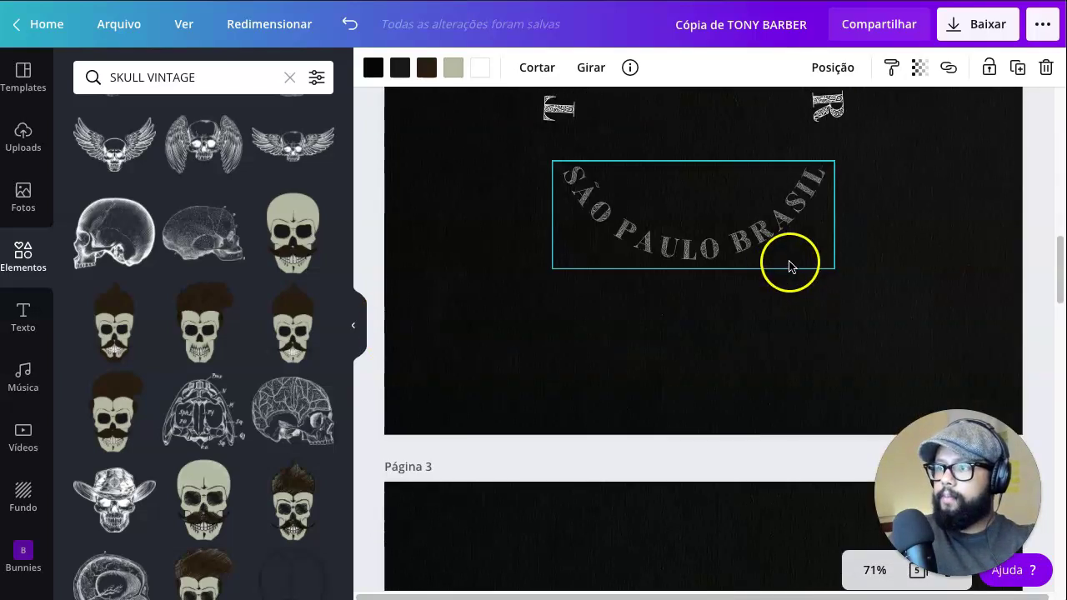
{"action": "scroll", "coordinate": [787, 266], "scroll_direction": "up", "scroll_amount": 4}
{"action": "key", "text": "ctrl+v"}
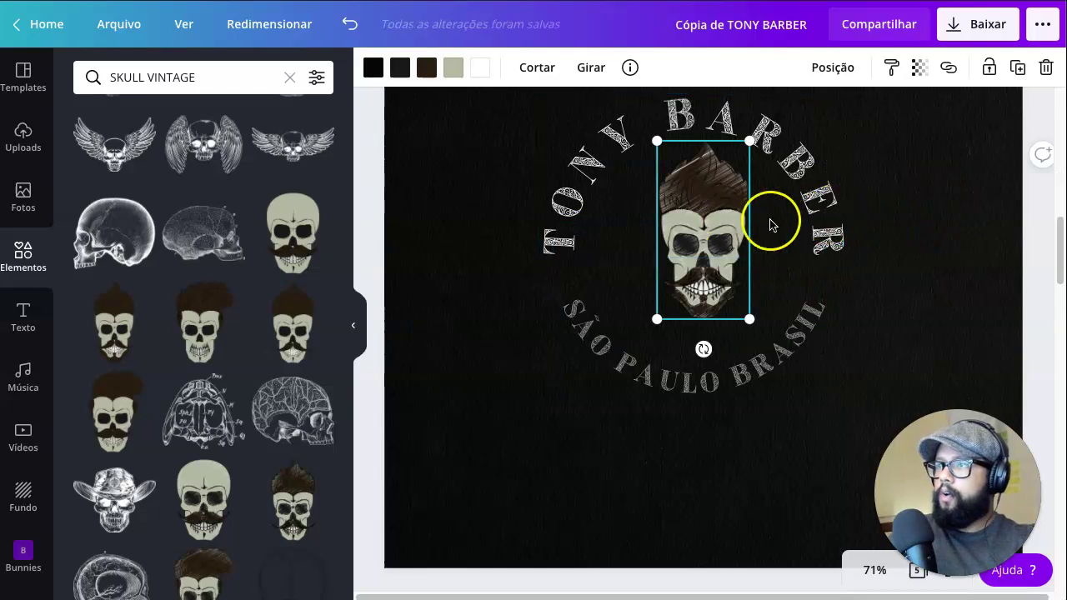
{"action": "mouse_move", "coordinate": [722, 254]}
{"action": "left_mouse_down"}
{"action": "mouse_move", "coordinate": [724, 262]}
{"action": "mouse_move", "coordinate": [719, 241]}
{"action": "left_mouse_up"}
Copy the Beard & Beer text with its underline stroke from page 1 and paste both beneath the skull on page 2
{"action": "scroll", "coordinate": [786, 209], "scroll_direction": "up", "scroll_amount": 5}
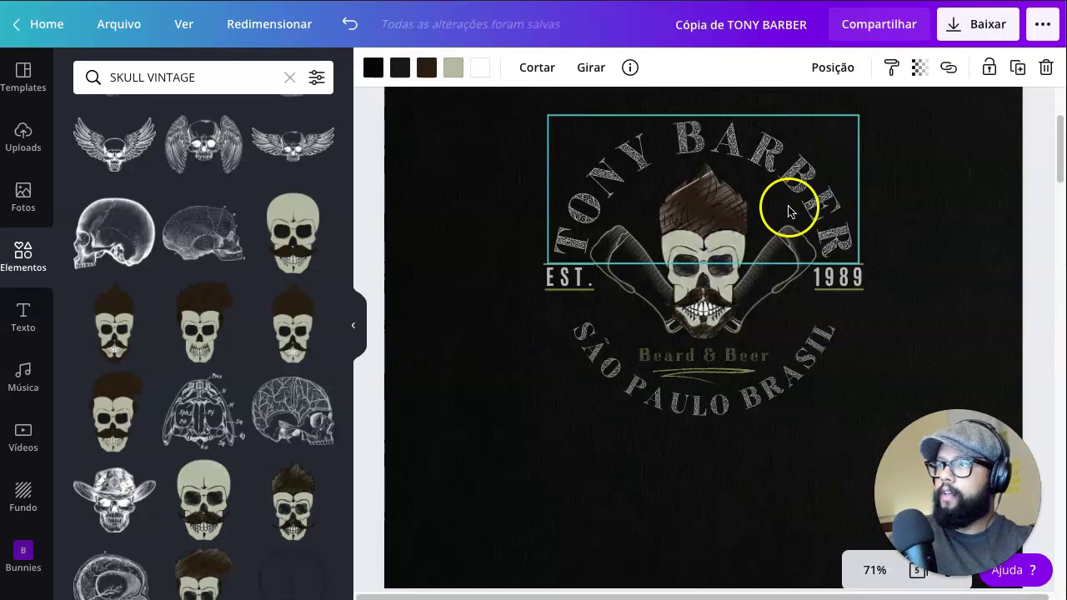
{"action": "left_click", "coordinate": [697, 356]}
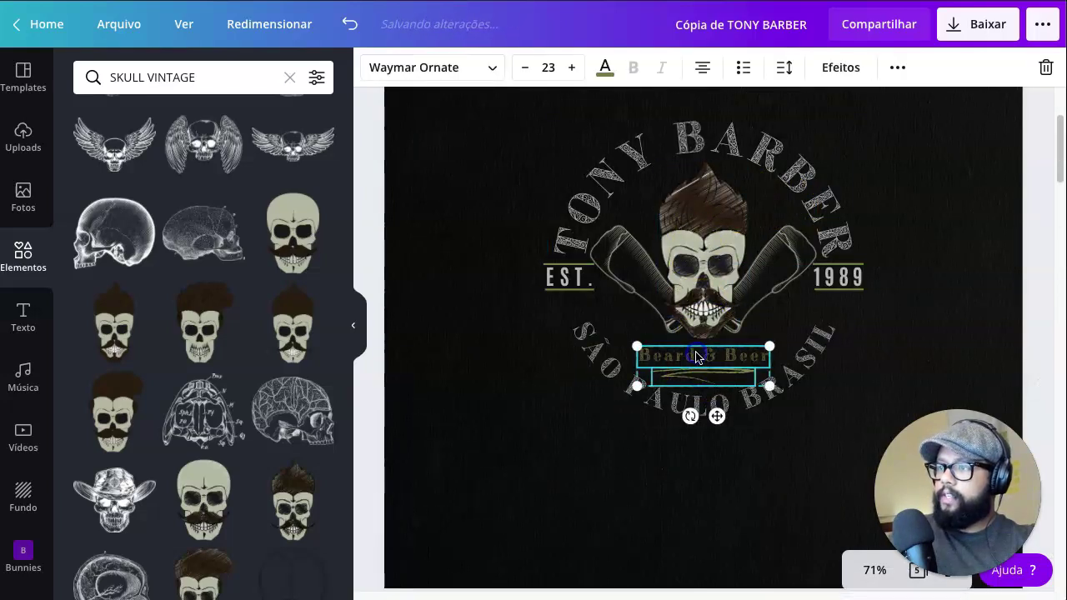
{"action": "left_click", "coordinate": [676, 510]}
{"action": "left_click", "coordinate": [712, 382]}
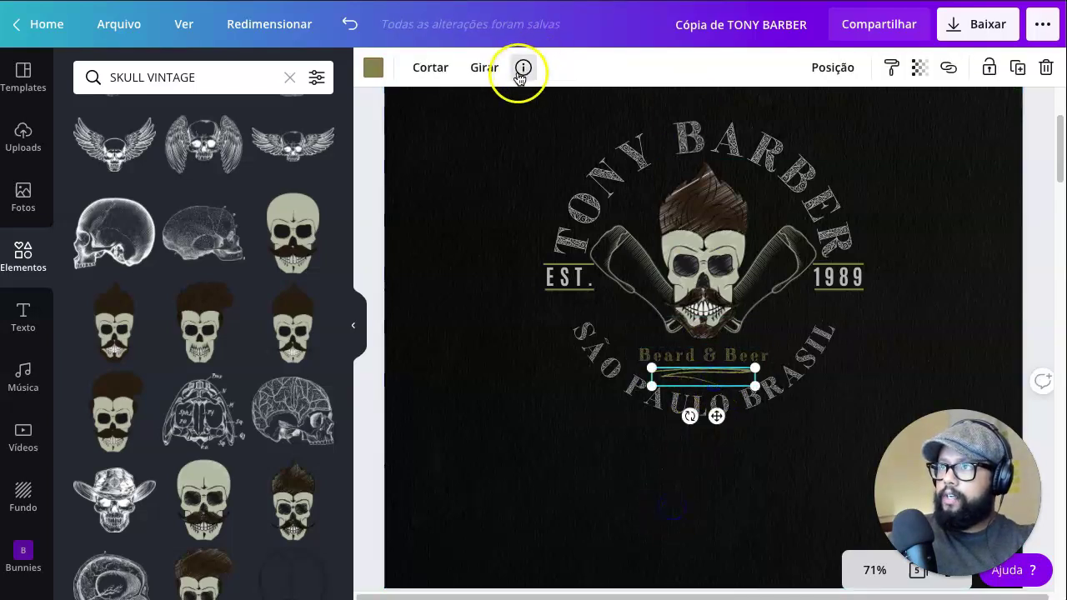
{"action": "left_click", "coordinate": [523, 67]}
{"action": "left_click", "coordinate": [705, 405]}
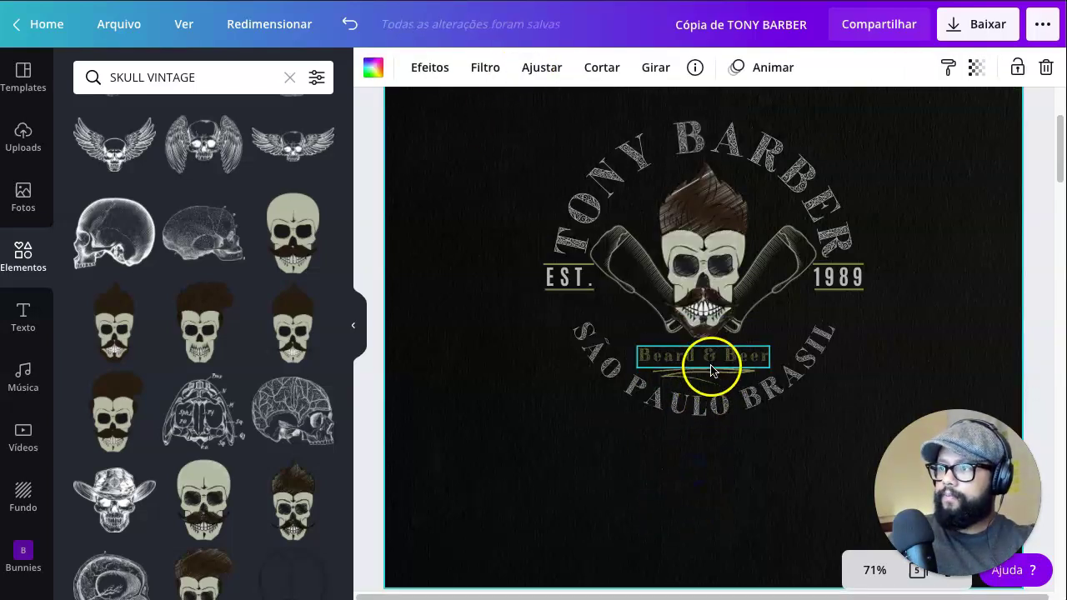
{"action": "left_click", "coordinate": [707, 381]}
{"action": "left_click", "coordinate": [708, 374], "text": "shift"}
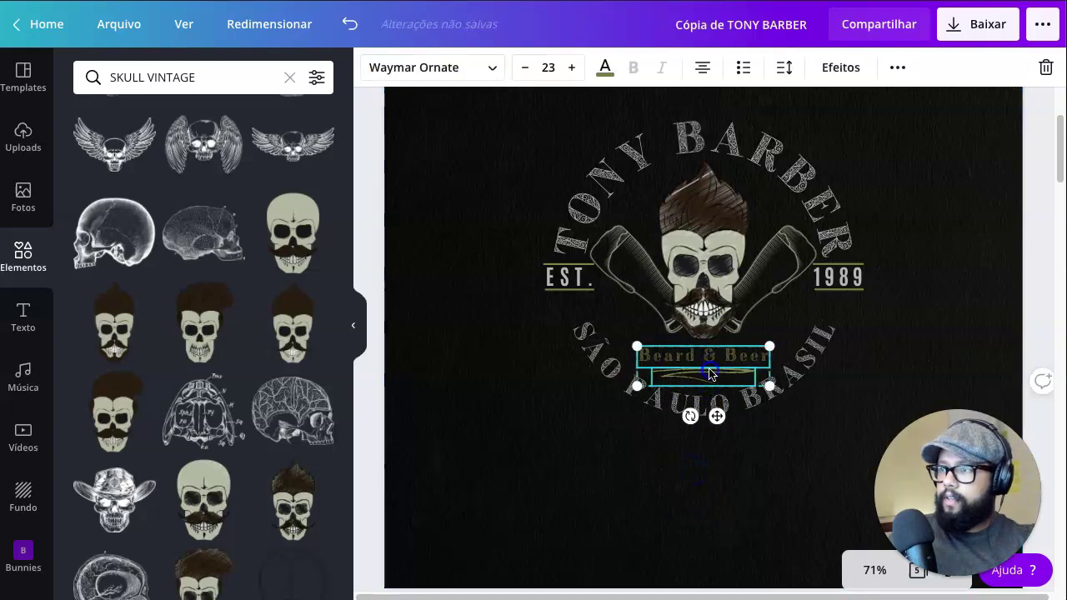
{"action": "scroll", "coordinate": [714, 419], "scroll_direction": "down", "scroll_amount": 8}
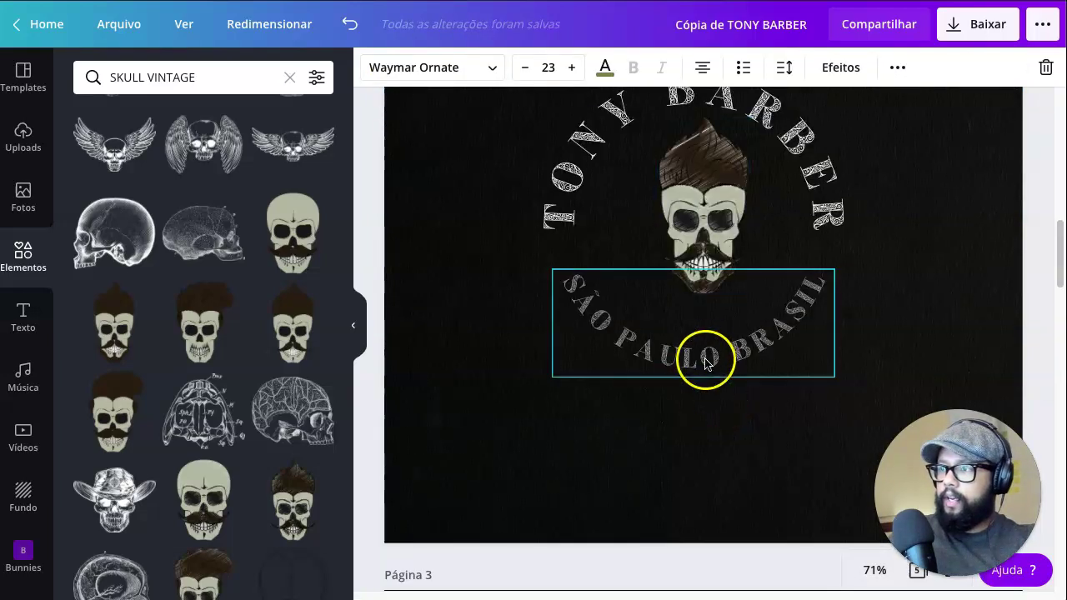
{"action": "key", "text": "ctrl+v"}
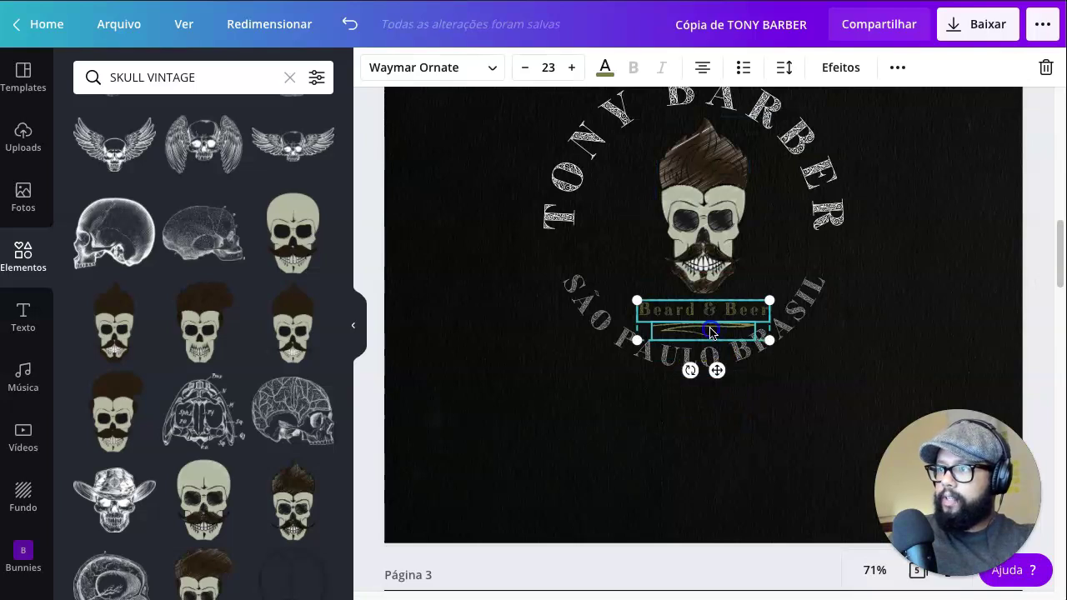
{"action": "left_click", "coordinate": [912, 293]}
Close the element results and shift the skull on page 2 to centre it under the TONY BARBER title
{"action": "scroll", "coordinate": [631, 109], "scroll_direction": "up", "scroll_amount": 6}
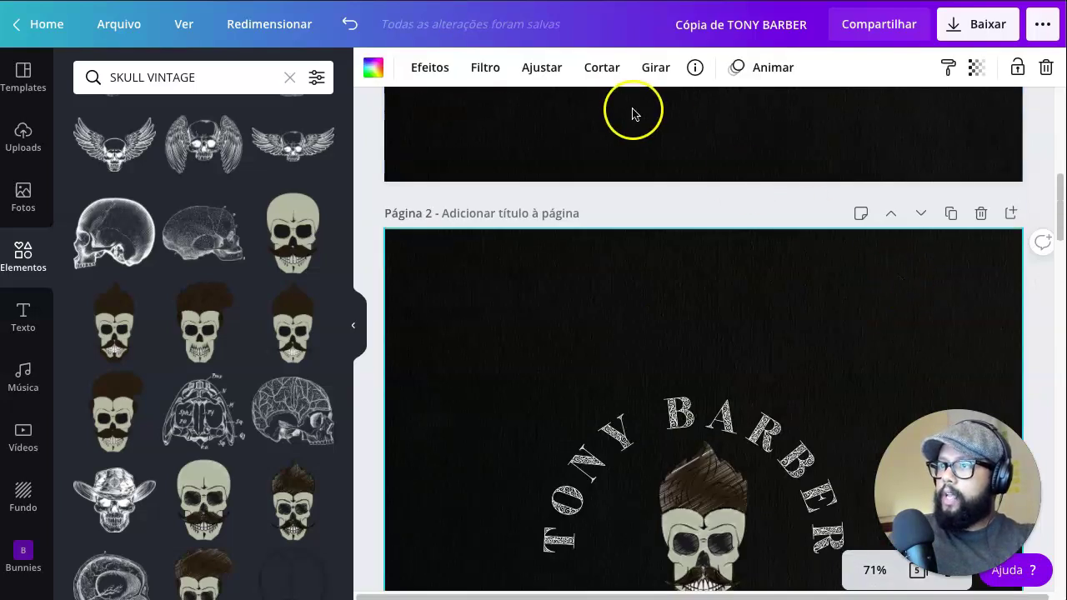
{"action": "scroll", "coordinate": [670, 179], "scroll_direction": "up", "scroll_amount": 1}
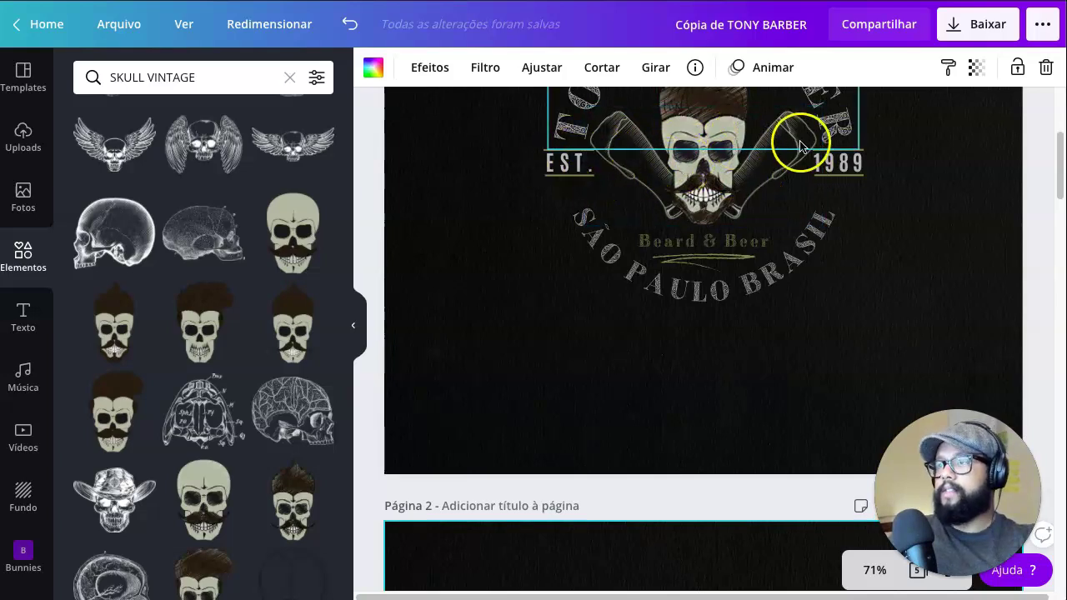
{"action": "scroll", "coordinate": [436, 248], "scroll_direction": "up", "scroll_amount": 3}
{"action": "left_click", "coordinate": [353, 325]}
{"action": "scroll", "coordinate": [653, 295], "scroll_direction": "down", "scroll_amount": 4}
{"action": "scroll", "coordinate": [654, 295], "scroll_direction": "down", "scroll_amount": 3}
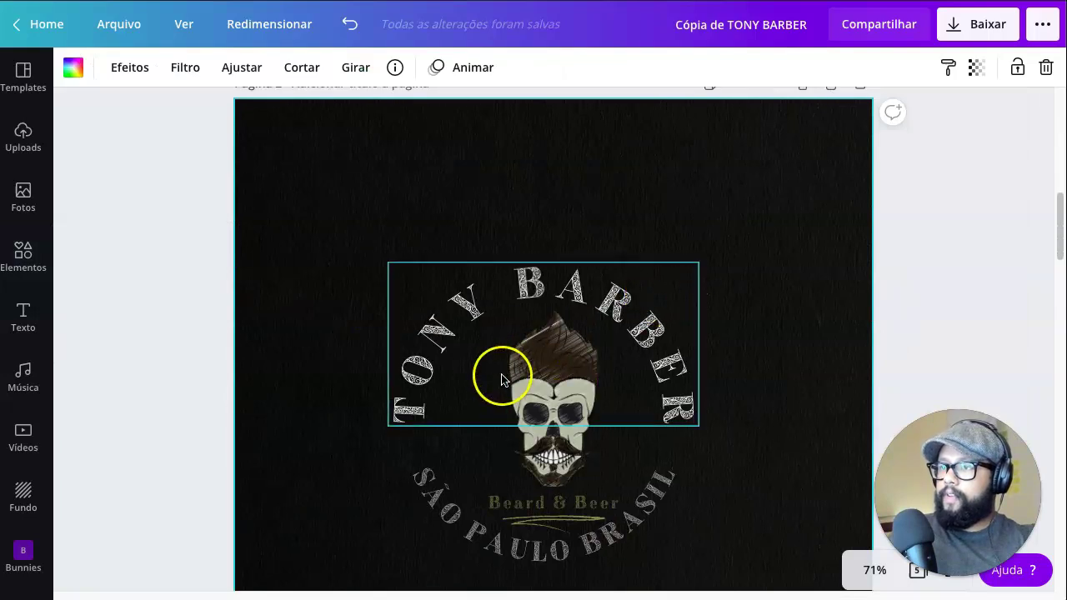
{"action": "left_click", "coordinate": [571, 283]}
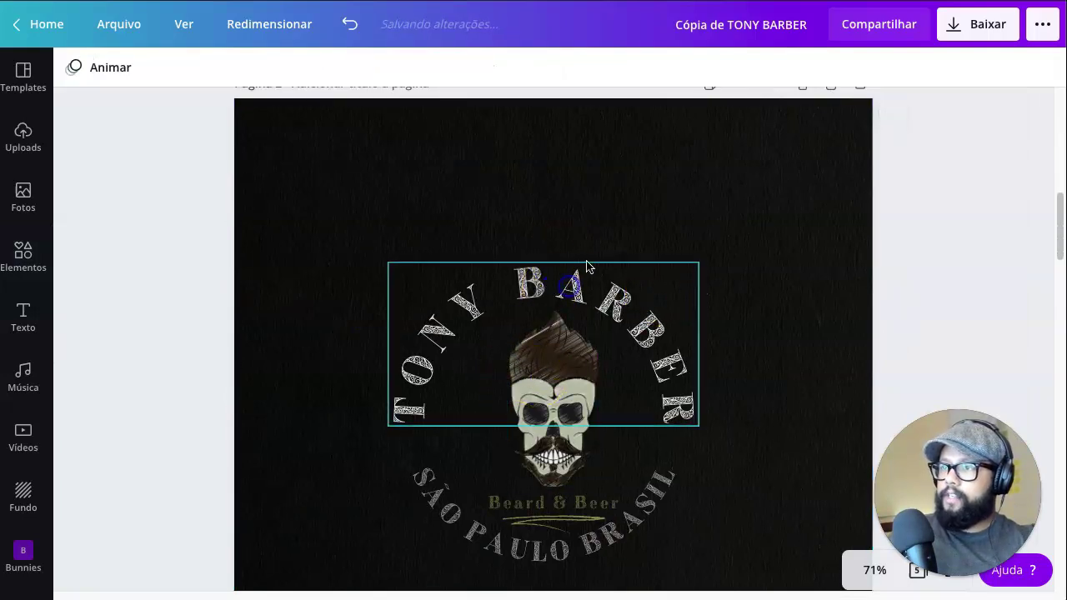
{"action": "left_click_drag", "start_coordinate": [538, 382], "coordinate": [553, 392]}
Delete page 2 with the recreated TONY BARBER logo
{"action": "scroll", "coordinate": [708, 236], "scroll_direction": "up", "scroll_amount": 8}
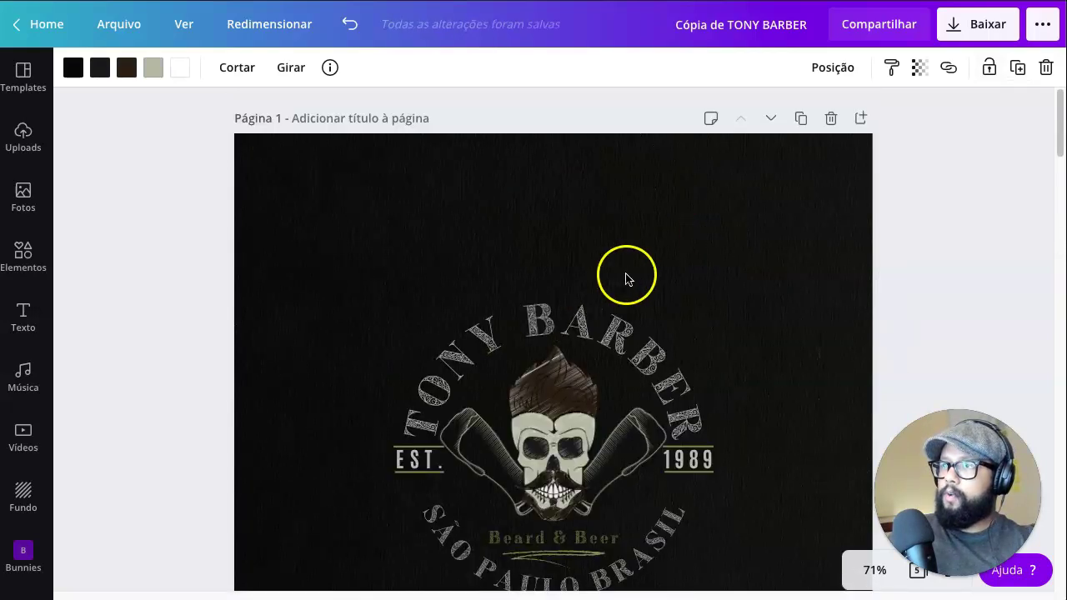
{"action": "scroll", "coordinate": [624, 278], "scroll_direction": "down", "scroll_amount": 3}
{"action": "scroll", "coordinate": [708, 325], "scroll_direction": "down", "scroll_amount": 6}
{"action": "scroll", "coordinate": [806, 167], "scroll_direction": "up", "scroll_amount": 3}
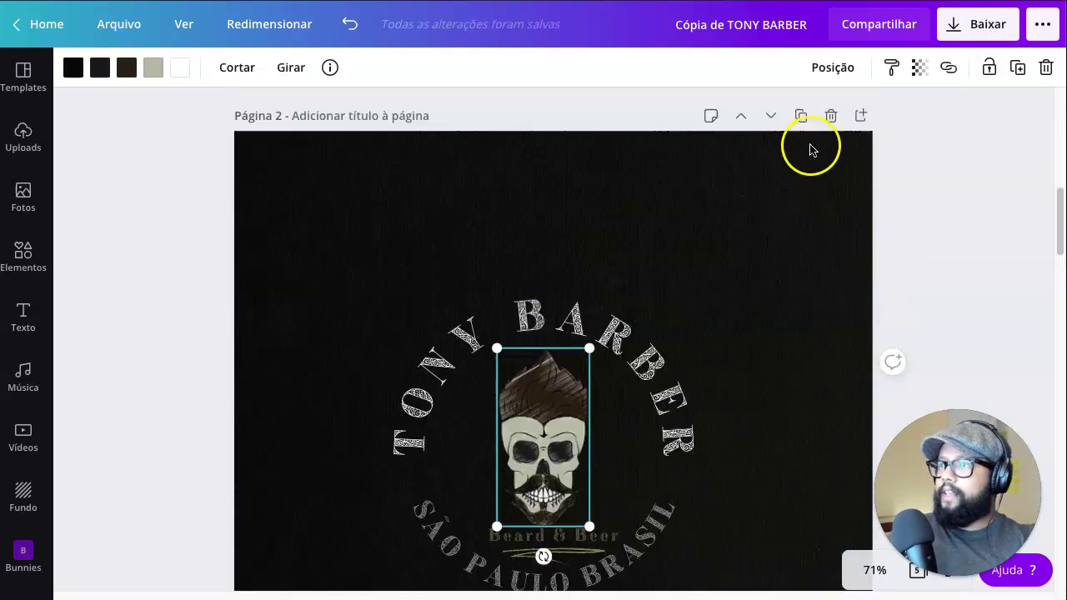
{"action": "left_click", "coordinate": [821, 308]}
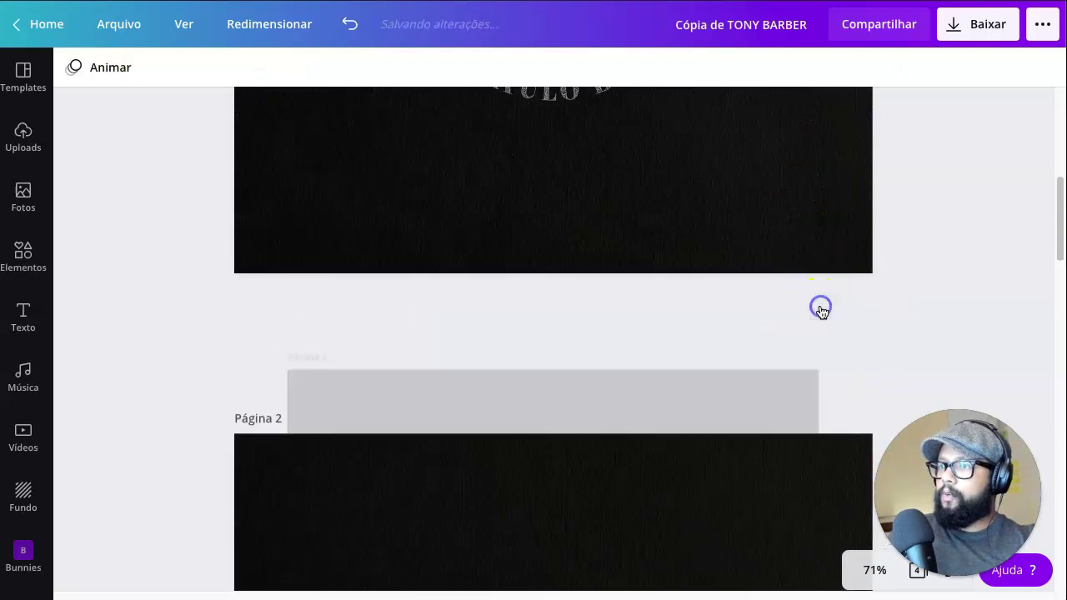
Ungroup the Barril Velho logo so its texts and barrel can be edited separately
{"action": "scroll", "coordinate": [749, 314], "scroll_direction": "down", "scroll_amount": 8}
{"action": "scroll", "coordinate": [749, 313], "scroll_direction": "up", "scroll_amount": 2}
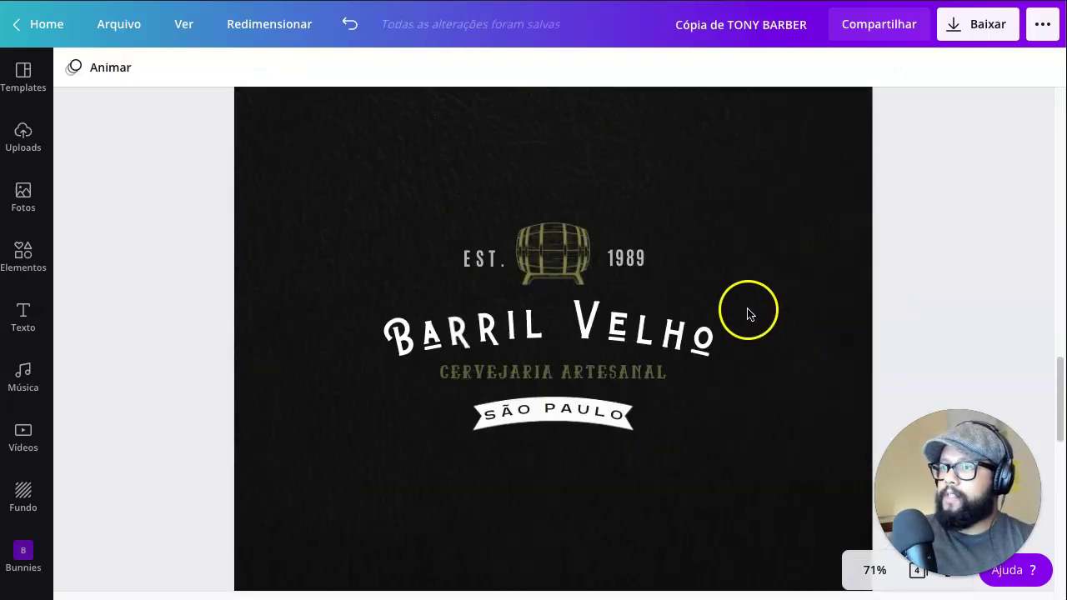
{"action": "scroll", "coordinate": [715, 179], "scroll_direction": "up", "scroll_amount": 5}
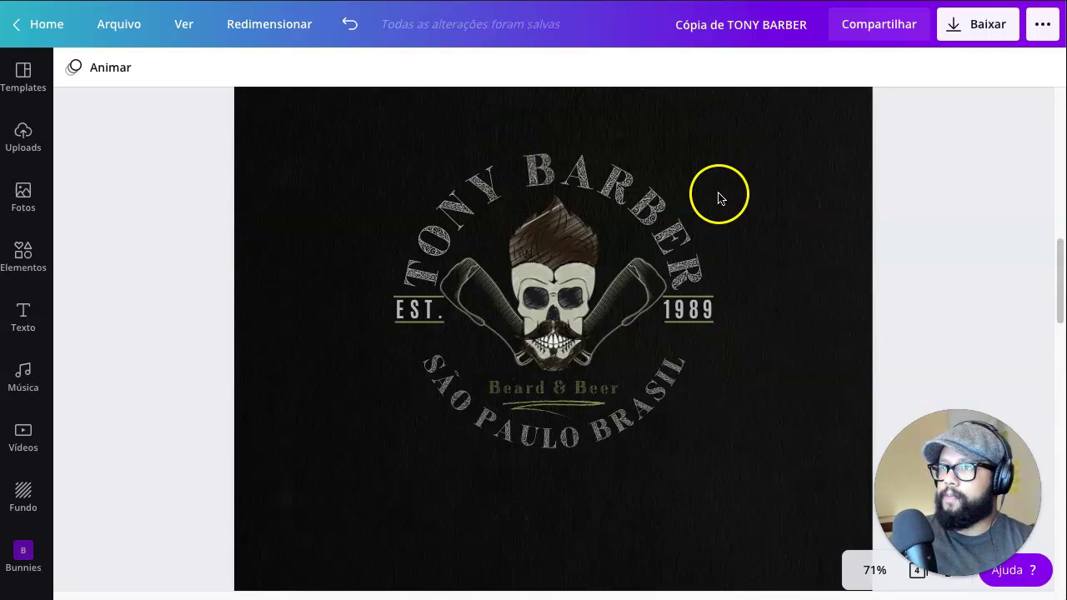
{"action": "scroll", "coordinate": [727, 213], "scroll_direction": "down", "scroll_amount": 5}
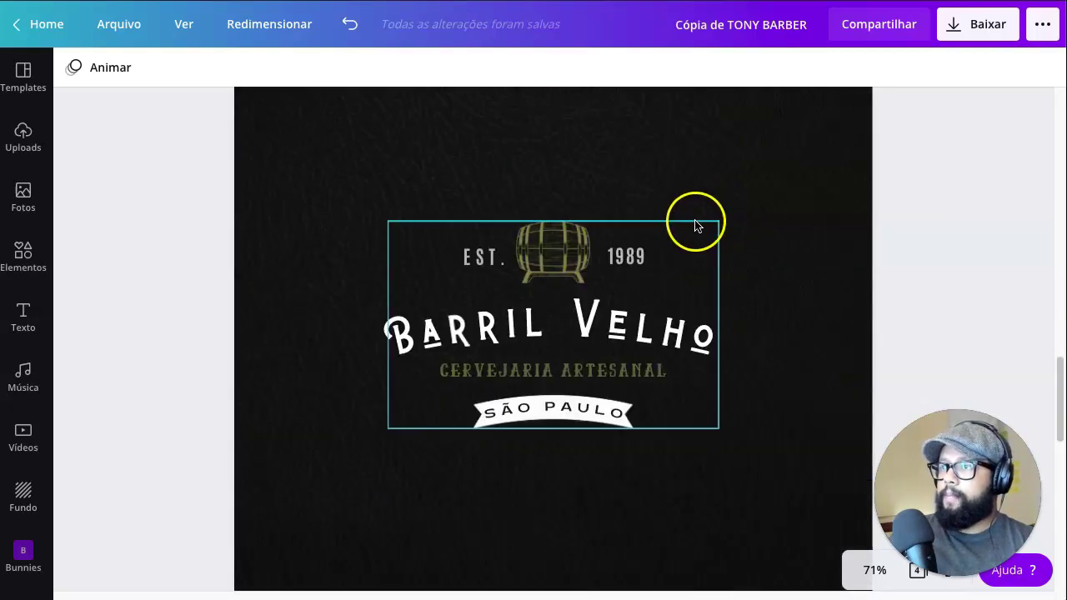
{"action": "scroll", "coordinate": [555, 219], "scroll_direction": "up", "scroll_amount": 3}
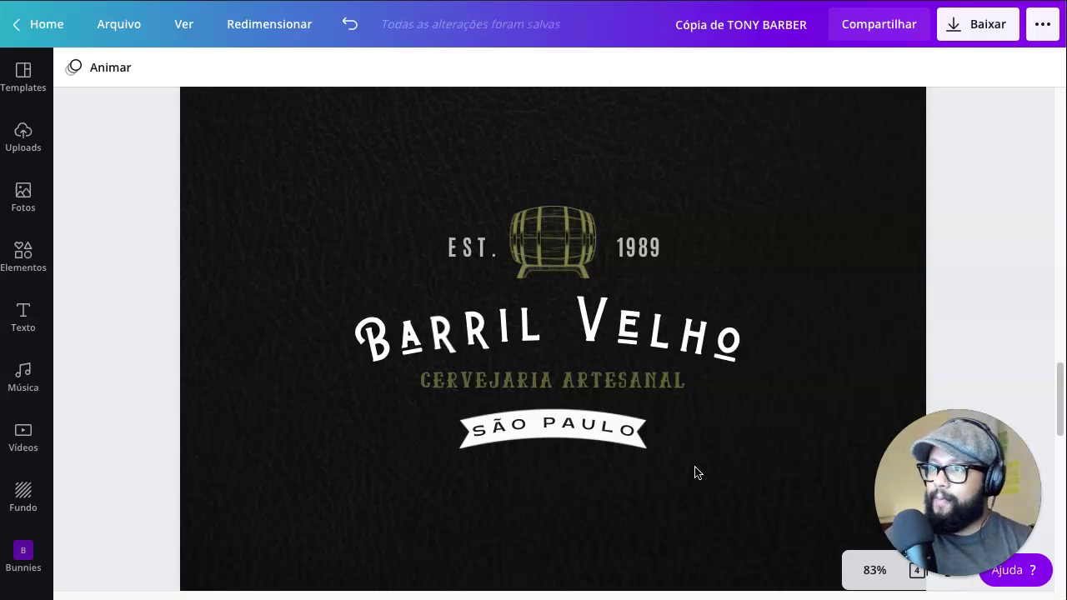
{"action": "left_click", "coordinate": [665, 314]}
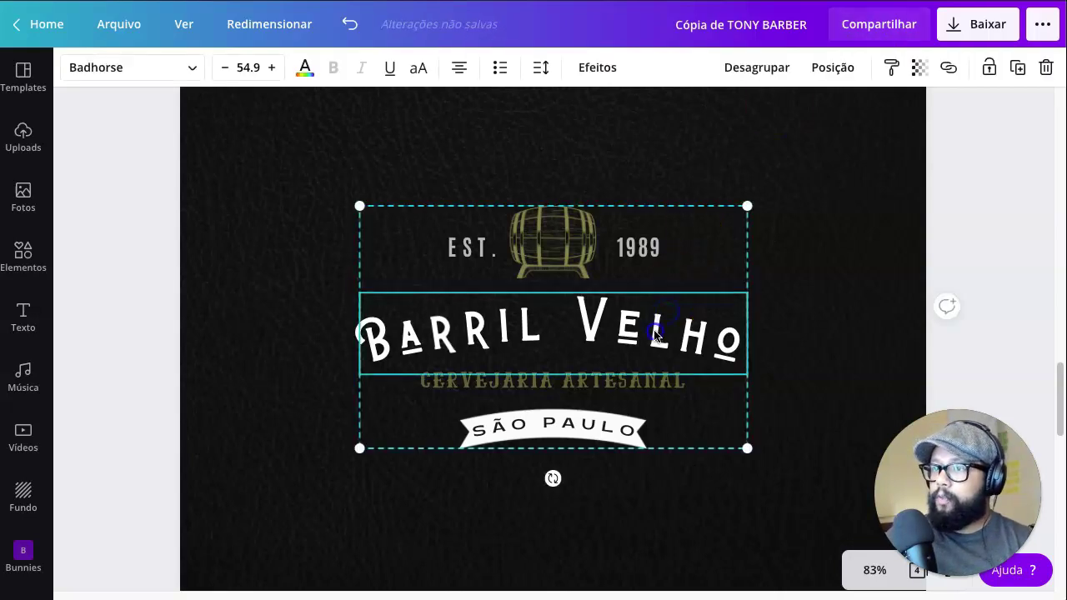
{"action": "double_click", "coordinate": [655, 333]}
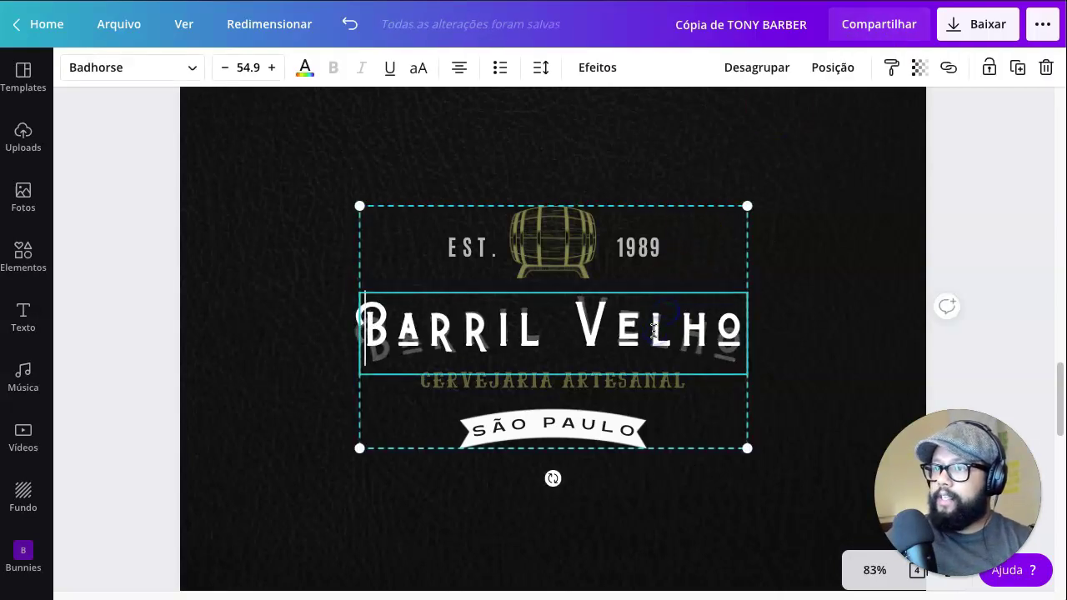
{"action": "left_click", "coordinate": [810, 305]}
{"action": "left_click", "coordinate": [655, 352]}
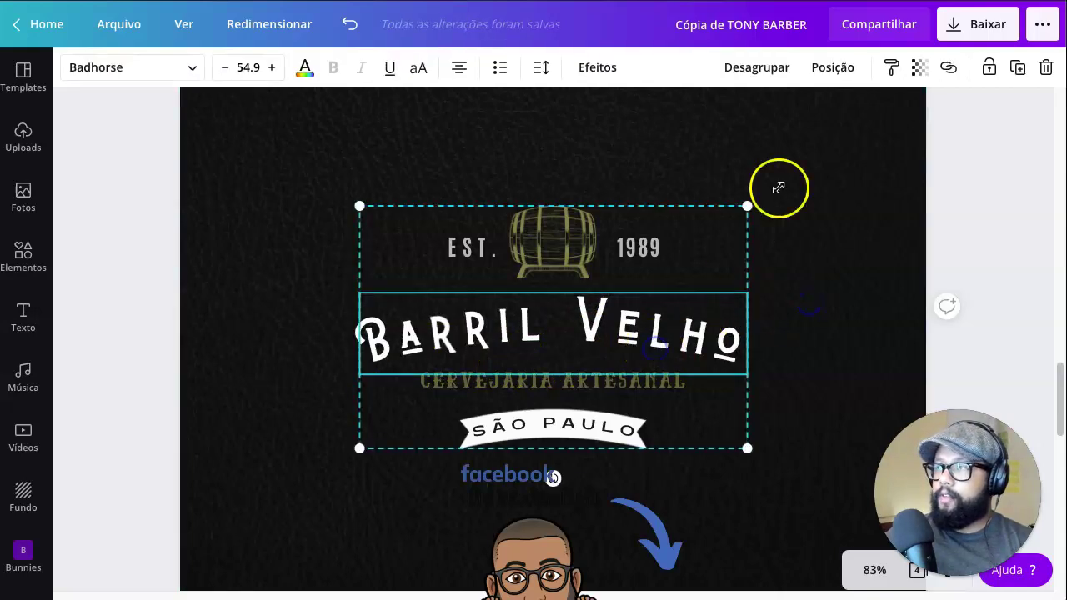
{"action": "left_click", "coordinate": [763, 67]}
{"action": "left_click", "coordinate": [842, 303]}
Extend the curved Barril Velho title with the word BRASIL and shift it back to the logo's centre
{"action": "left_click", "coordinate": [614, 349]}
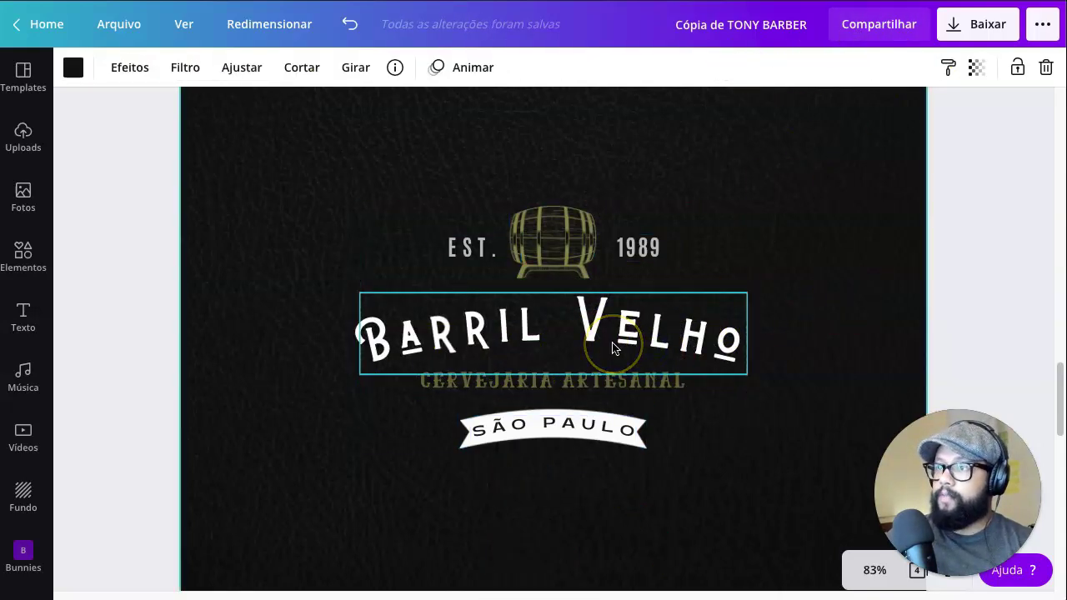
{"action": "double_click", "coordinate": [614, 342]}
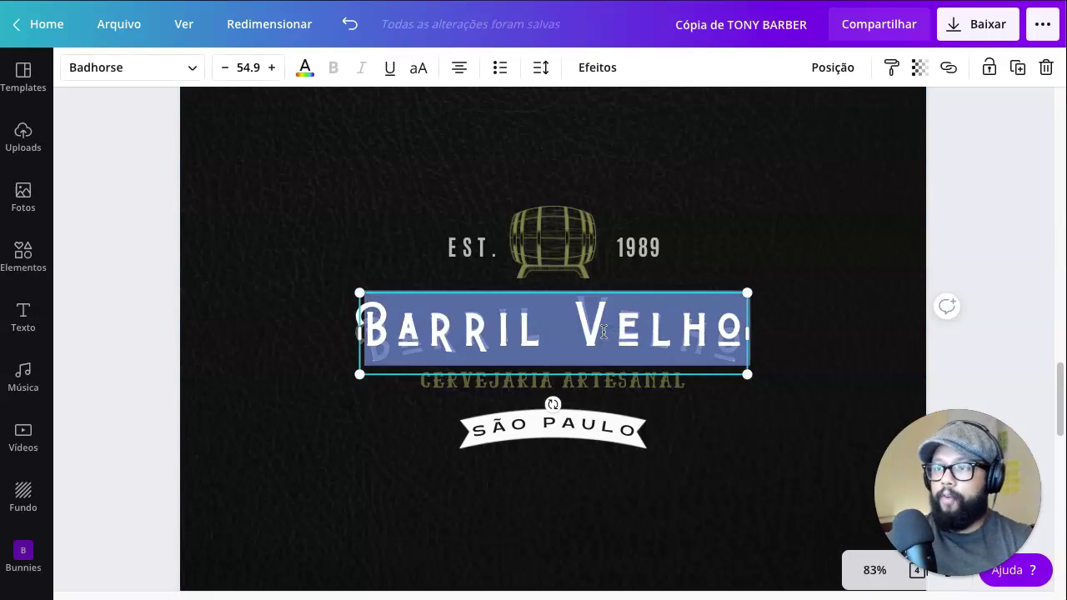
{"action": "left_click", "coordinate": [513, 329]}
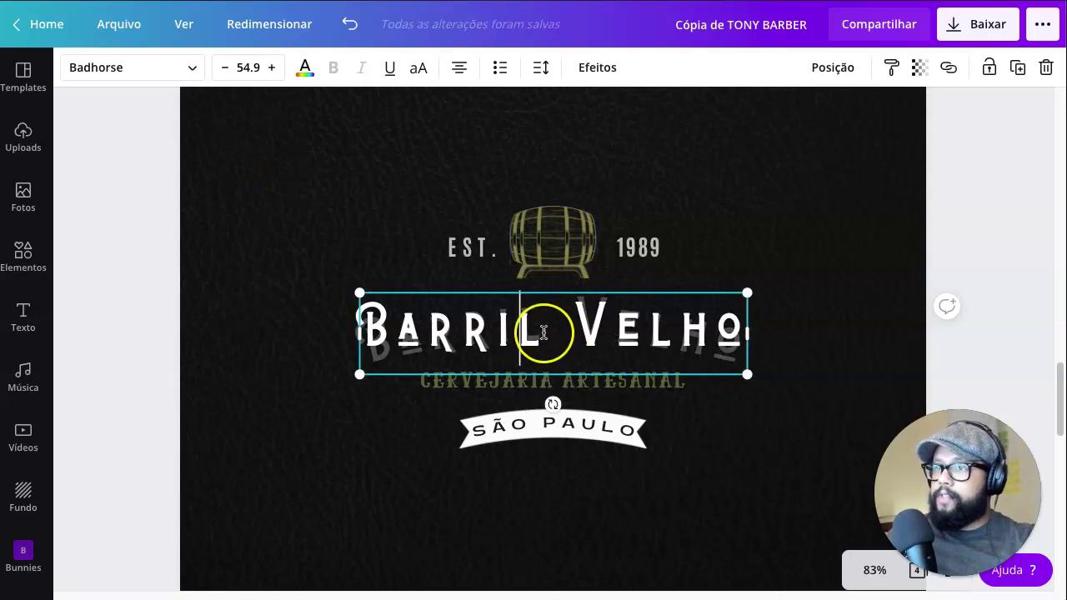
{"action": "double_click", "coordinate": [596, 333]}
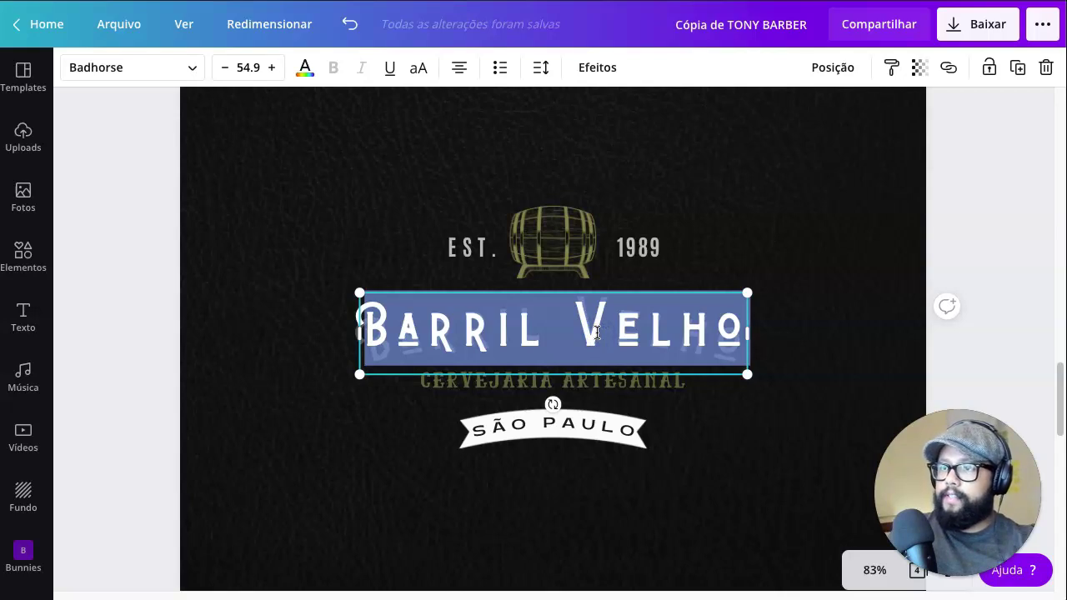
{"action": "left_click", "coordinate": [596, 333]}
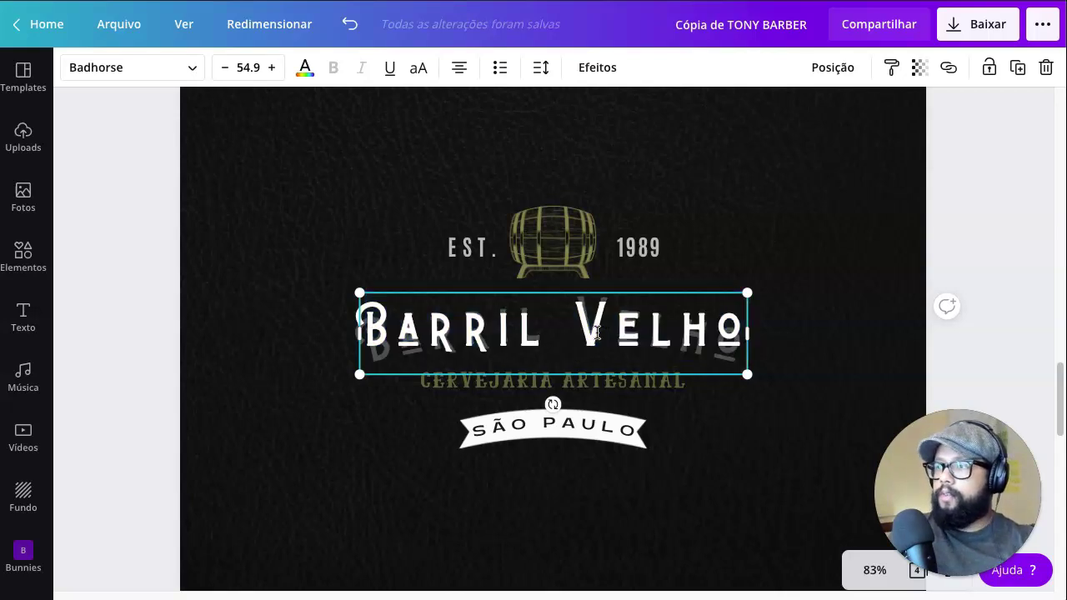
{"action": "type", "text": "BRA"}
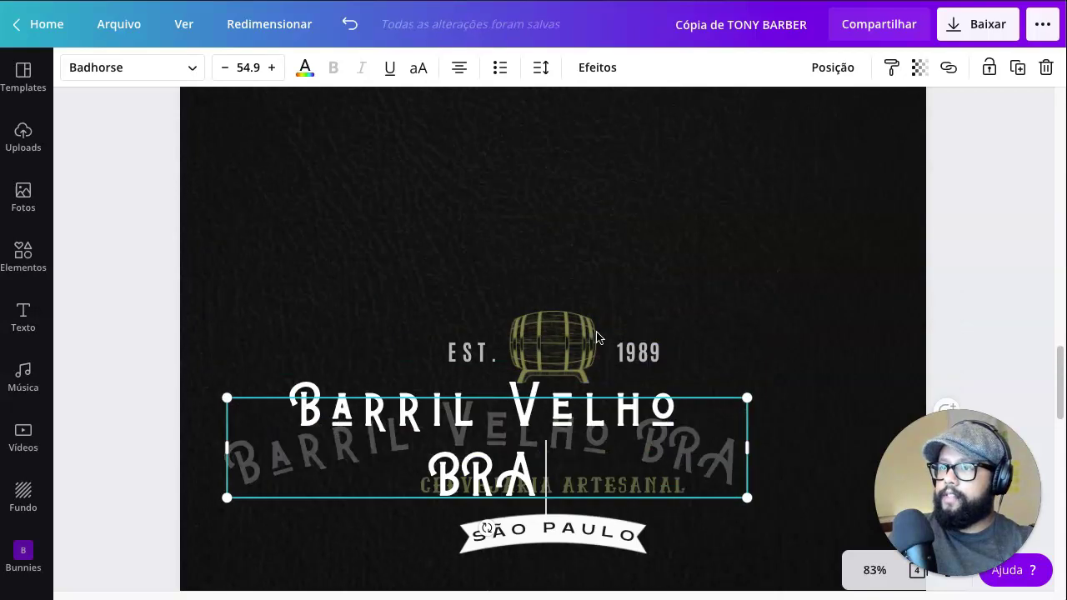
{"action": "type", "text": "SIL"}
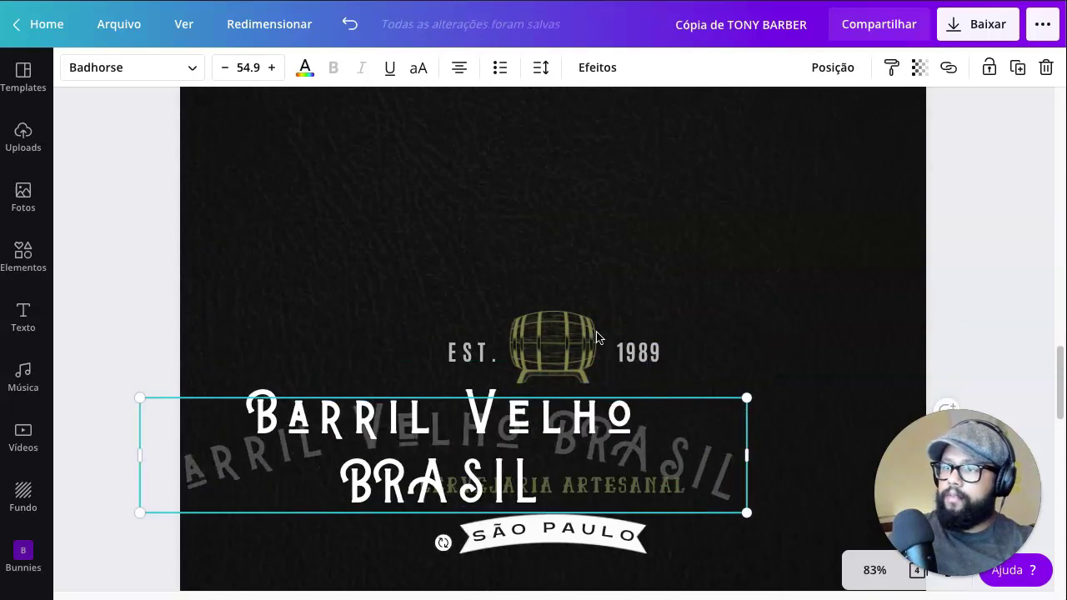
{"action": "left_click", "coordinate": [575, 263]}
{"action": "scroll", "coordinate": [602, 209], "scroll_direction": "down", "scroll_amount": 3}
{"action": "left_click_drag", "start_coordinate": [598, 280], "coordinate": [664, 302]}
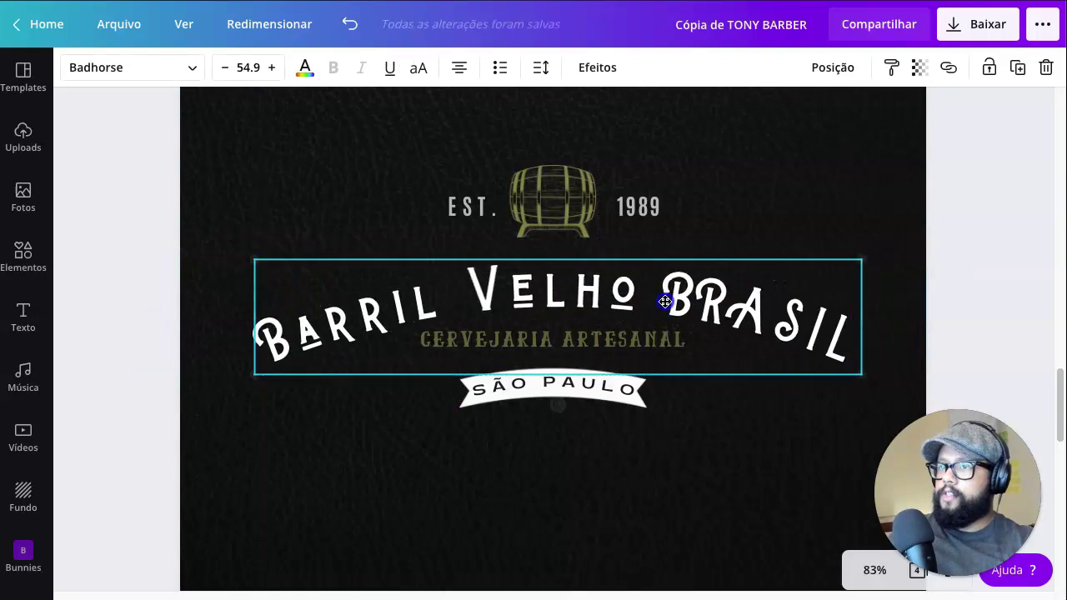
Try raising the title's curve to 82 and positioning it as an arch around the barrel
{"action": "left_click", "coordinate": [605, 72]}
{"action": "left_click_drag", "start_coordinate": [239, 469], "coordinate": [309, 464]}
{"action": "left_click_drag", "start_coordinate": [972, 322], "coordinate": [814, 133]}
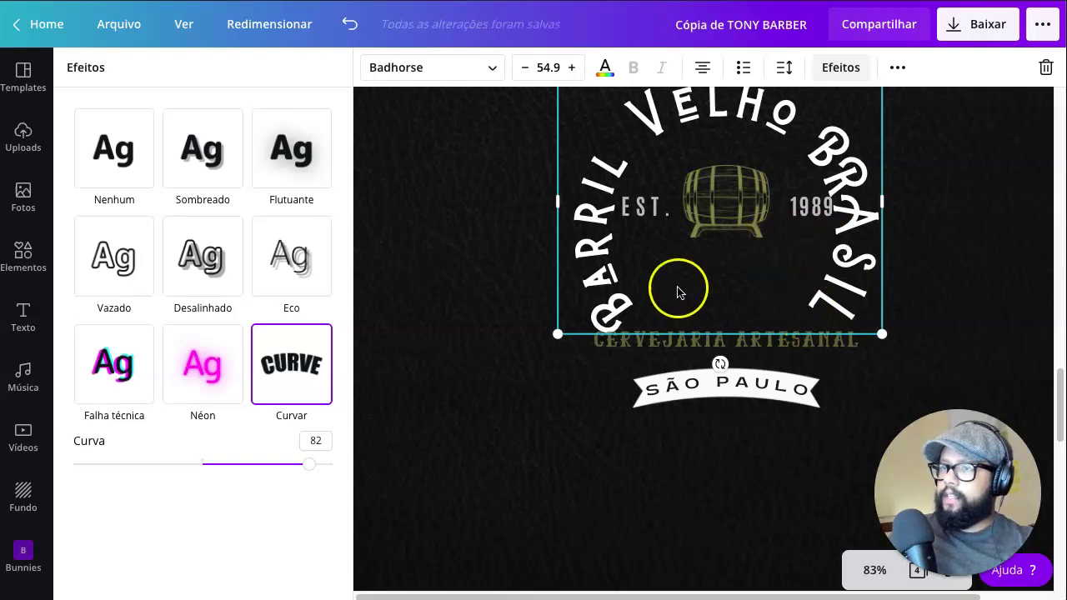
Undo the title's curve, position and BRASIL text changes, then try a different text alignment and undo it too
{"action": "key", "text": "ctrl+z"}
{"action": "key", "text": "ctrl+z"}
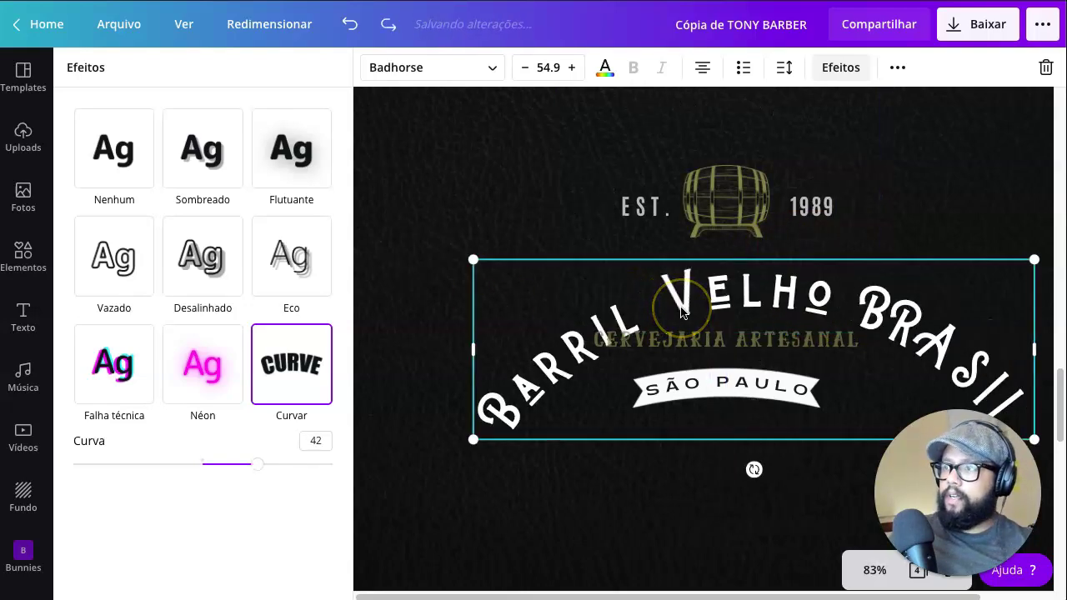
{"action": "key", "text": "ctrl+z"}
{"action": "key", "text": "ctrl+z"}
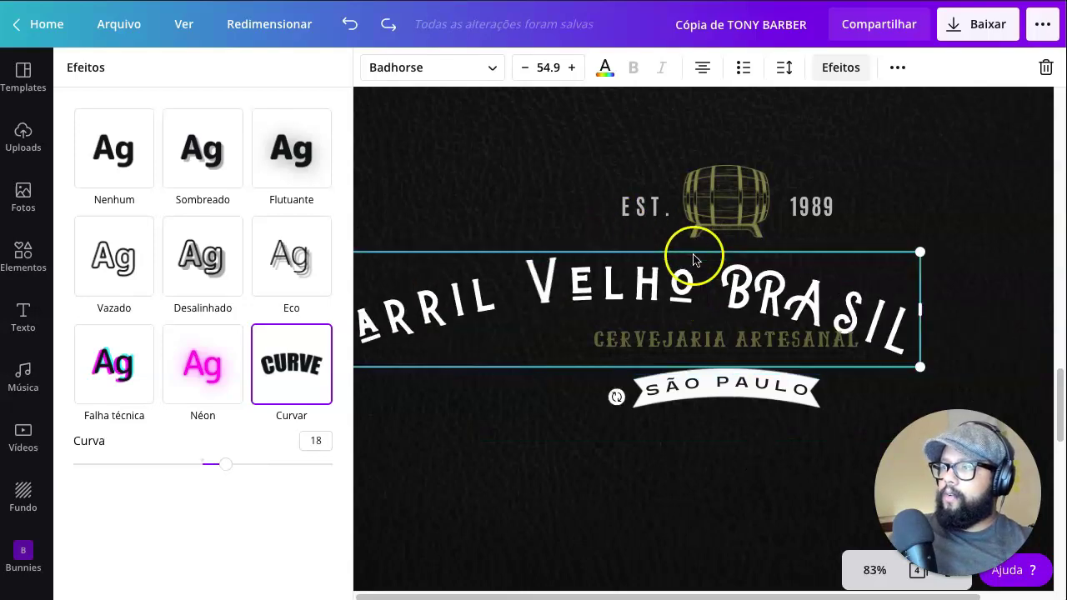
{"action": "key", "text": "ctrl+z"}
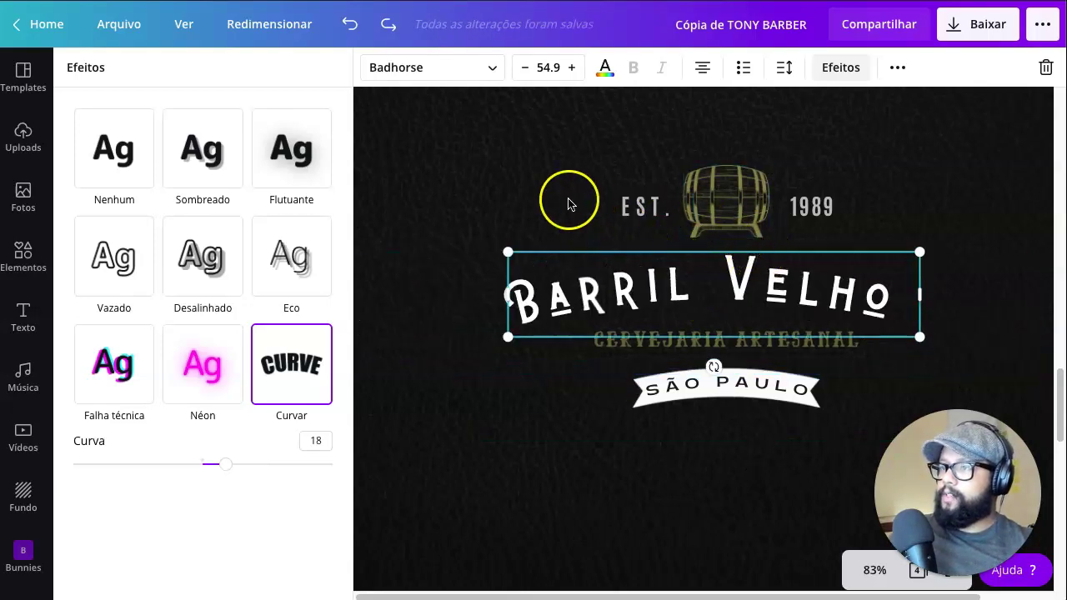
{"action": "key", "text": "ctrl+z"}
{"action": "scroll", "coordinate": [751, 234], "scroll_direction": "up", "scroll_amount": 1}
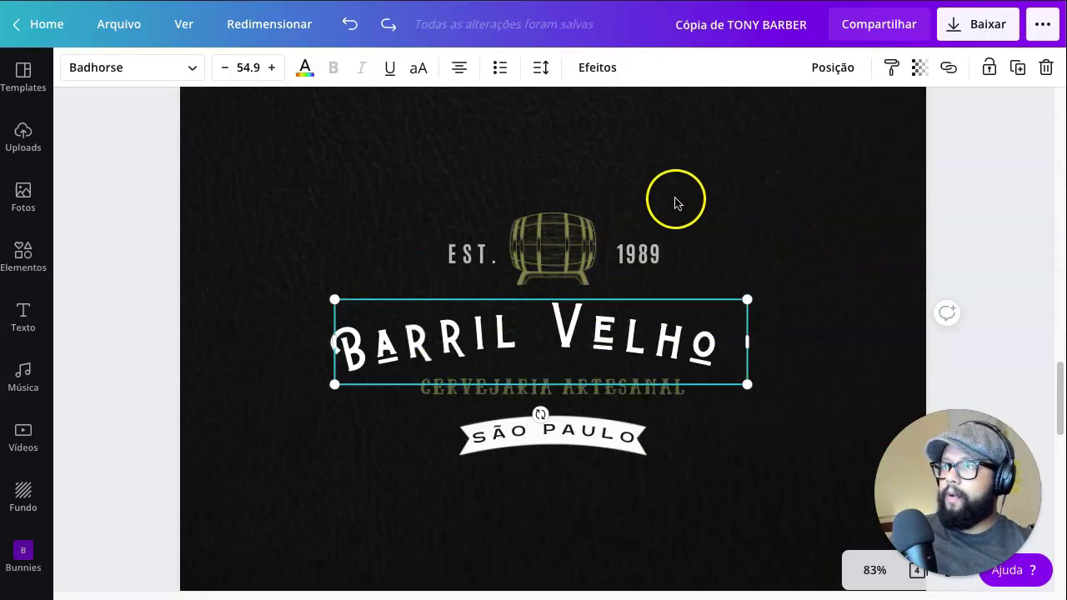
{"action": "left_click", "coordinate": [462, 70]}
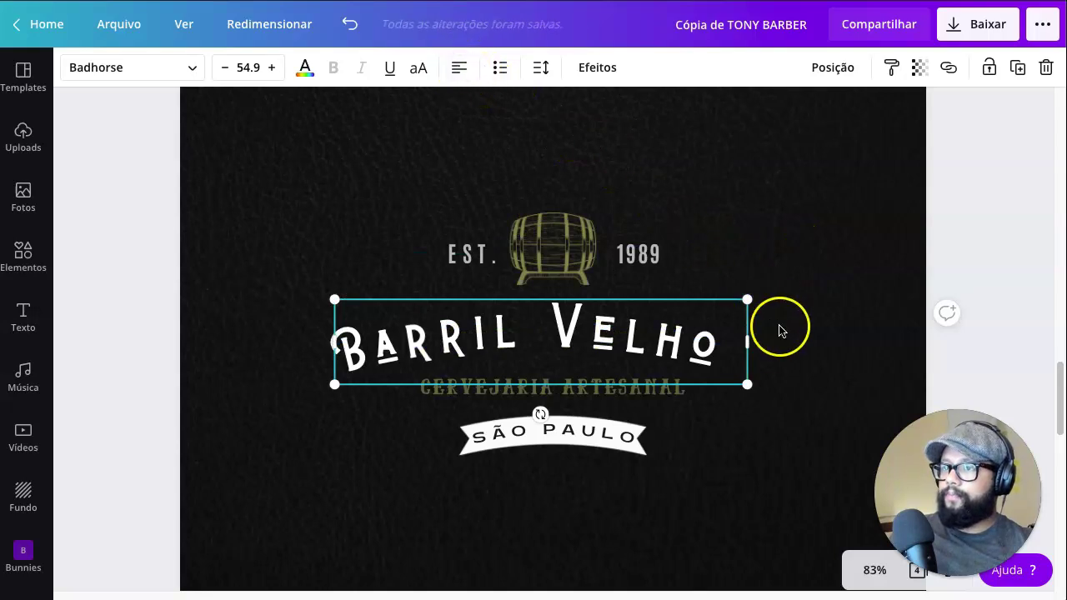
{"action": "key", "text": "ctrl+z"}
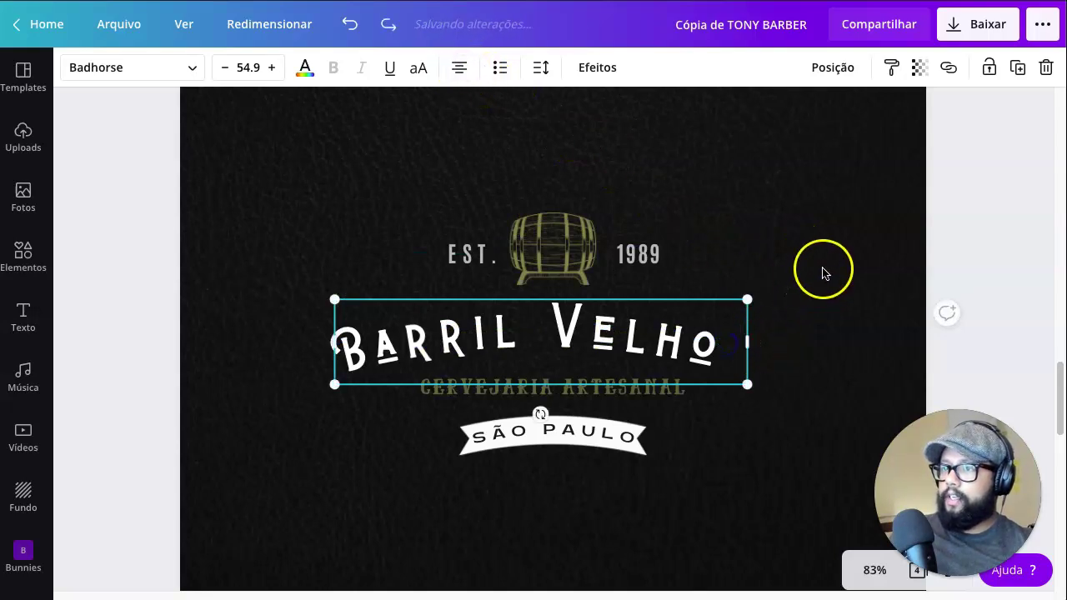
{"action": "left_click", "coordinate": [825, 269]}
{"action": "left_click", "coordinate": [815, 269]}
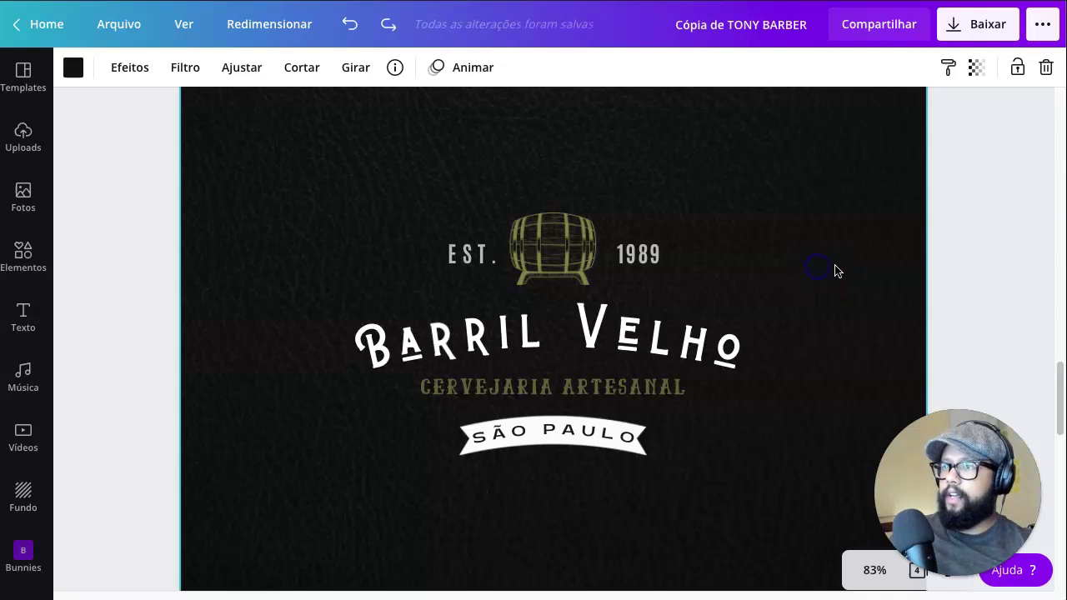
Duplicate the Barril Velho page and delete all logo texts and graphics from the copy, keeping the dark leather background
{"action": "scroll", "coordinate": [833, 269], "scroll_direction": "up", "scroll_amount": 5}
{"action": "scroll", "coordinate": [836, 270], "scroll_direction": "down", "scroll_amount": 5}
{"action": "left_click", "coordinate": [834, 262]}
{"action": "scroll", "coordinate": [836, 211], "scroll_direction": "up", "scroll_amount": 2}
{"action": "left_click", "coordinate": [855, 156]}
{"action": "scroll", "coordinate": [400, 325], "scroll_direction": "down", "scroll_amount": 5}
{"action": "scroll", "coordinate": [386, 310], "scroll_direction": "up", "scroll_amount": 6}
{"action": "scroll", "coordinate": [393, 297], "scroll_direction": "down", "scroll_amount": 3}
{"action": "scroll", "coordinate": [369, 231], "scroll_direction": "up", "scroll_amount": 1}
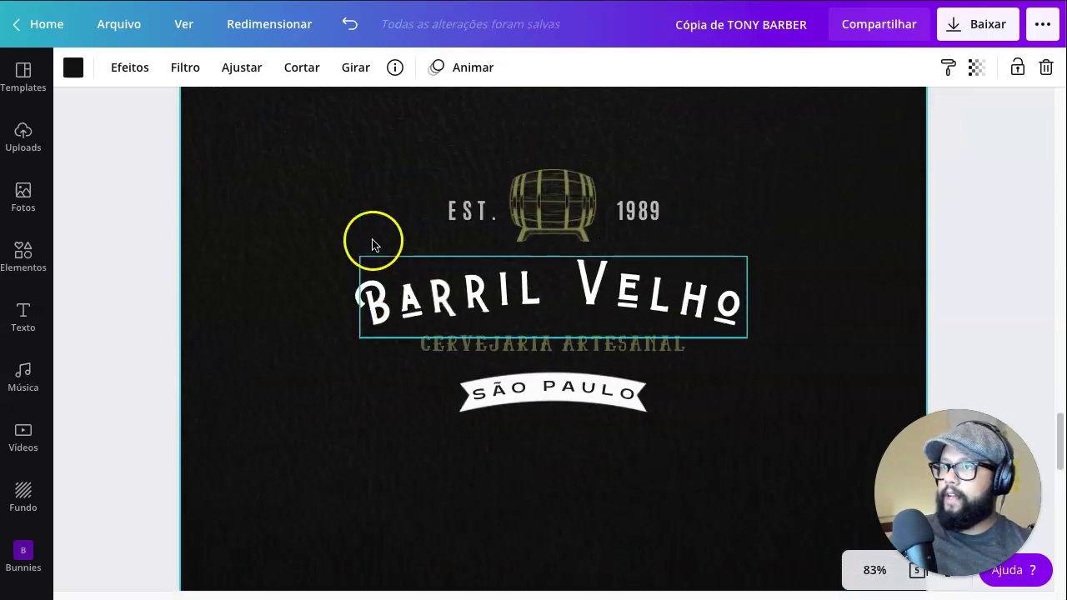
{"action": "left_click_drag", "start_coordinate": [328, 161], "coordinate": [791, 512]}
{"action": "key", "text": "Delete"}
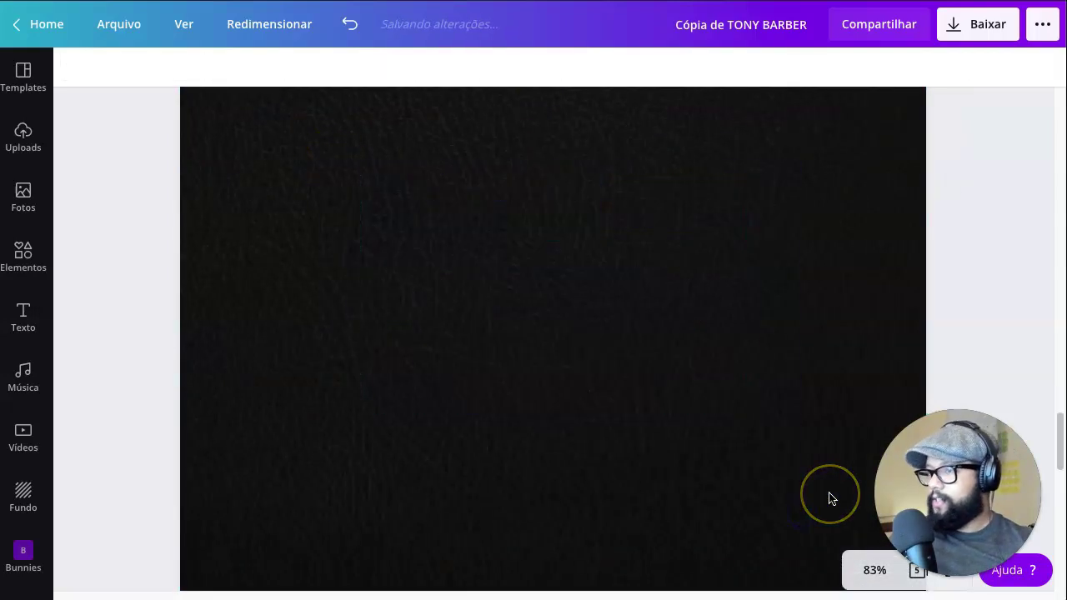
Search the elements for HEARTH and add the plain red heart with the dark outline to the empty page
{"action": "left_click", "coordinate": [31, 265]}
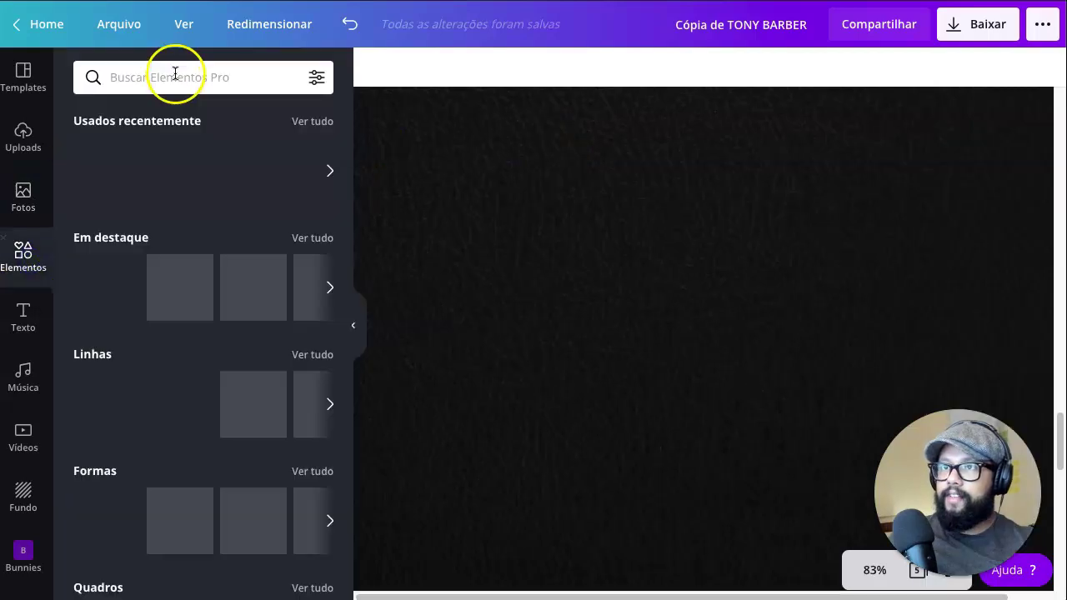
{"action": "type", "text": "HEA"}
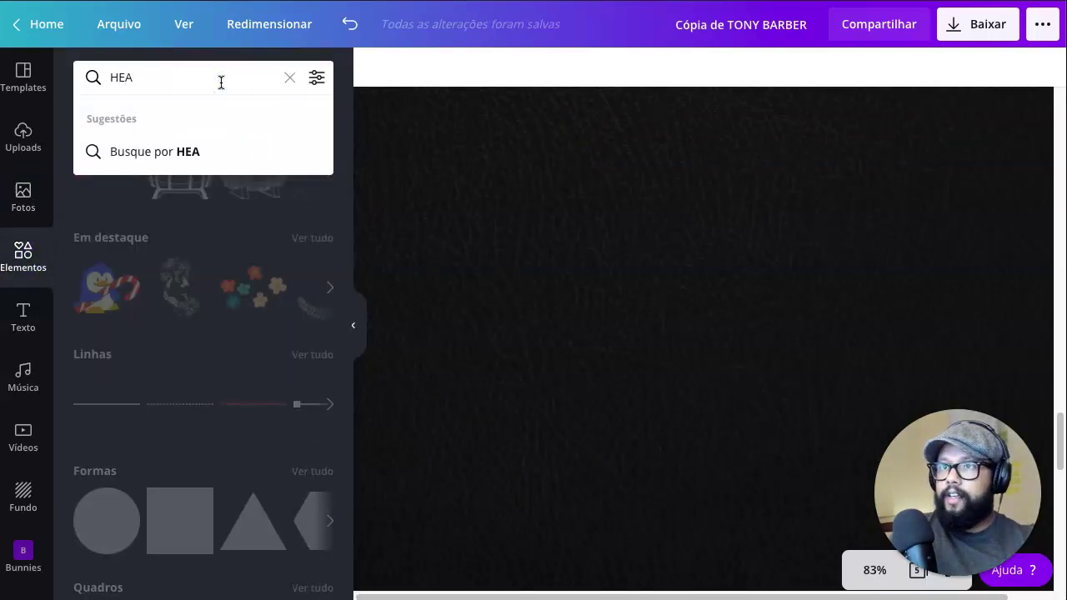
{"action": "key", "text": "BackSpace"}
{"action": "key", "text": "BackSpace"}
{"action": "type", "text": "E"}
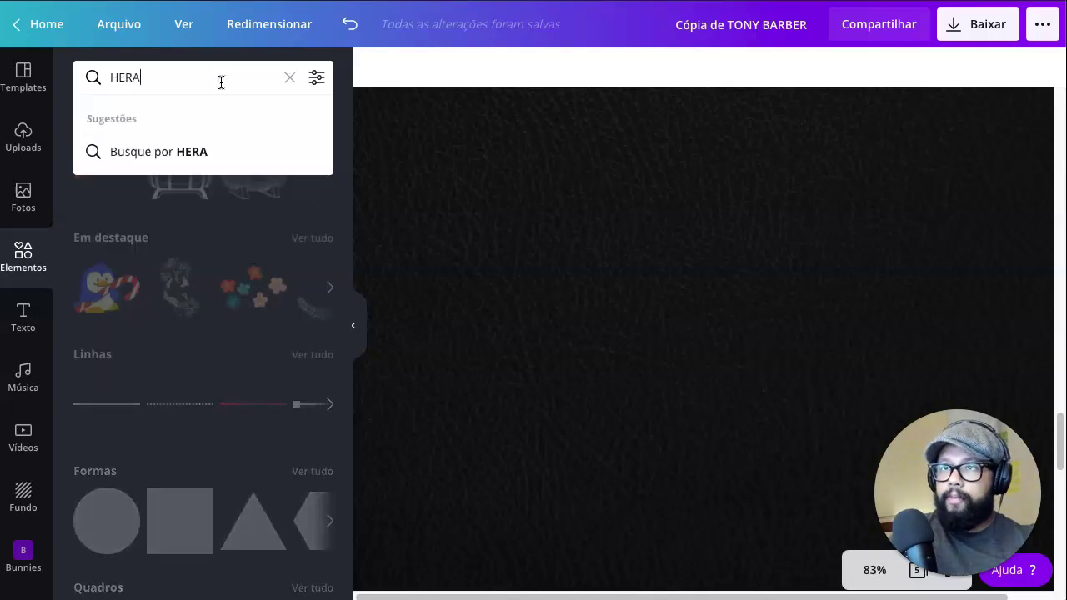
{"action": "key", "text": "BackSpace"}
{"action": "type", "text": "RA"}
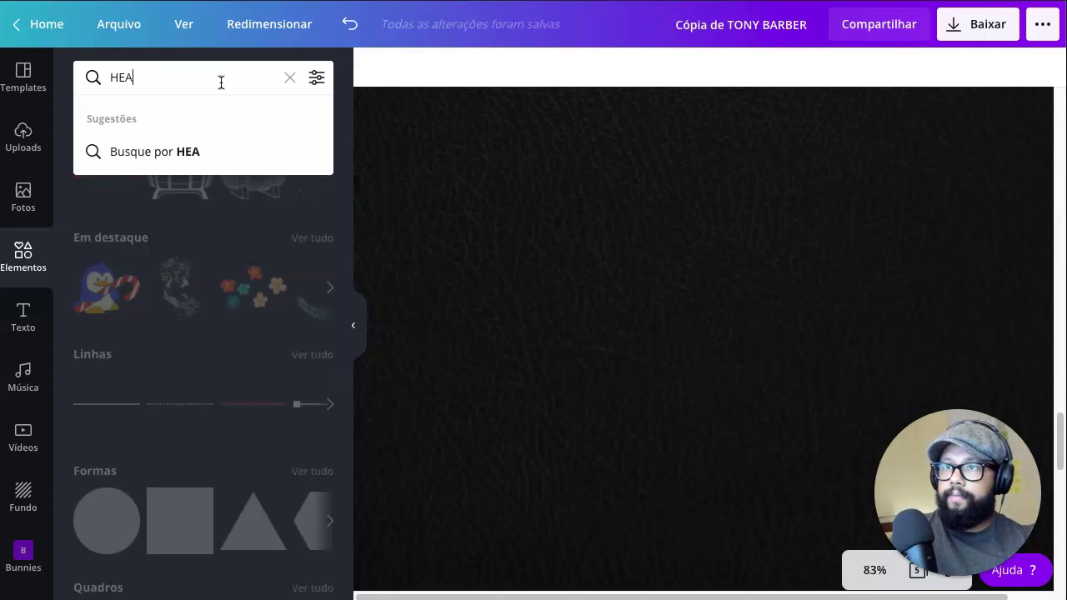
{"action": "key", "text": "Return"}
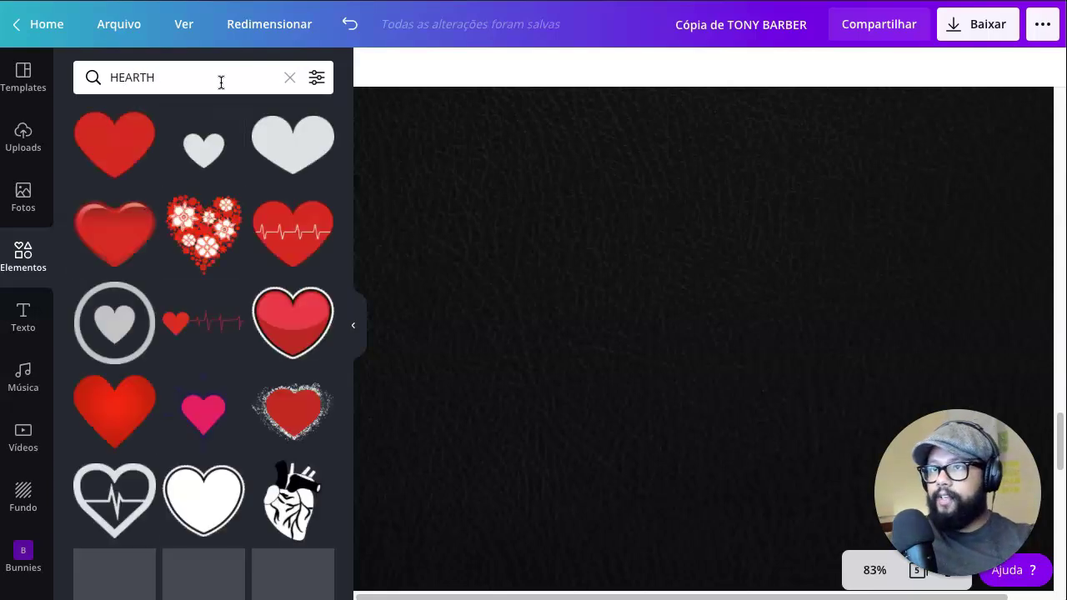
{"action": "left_click", "coordinate": [121, 156]}
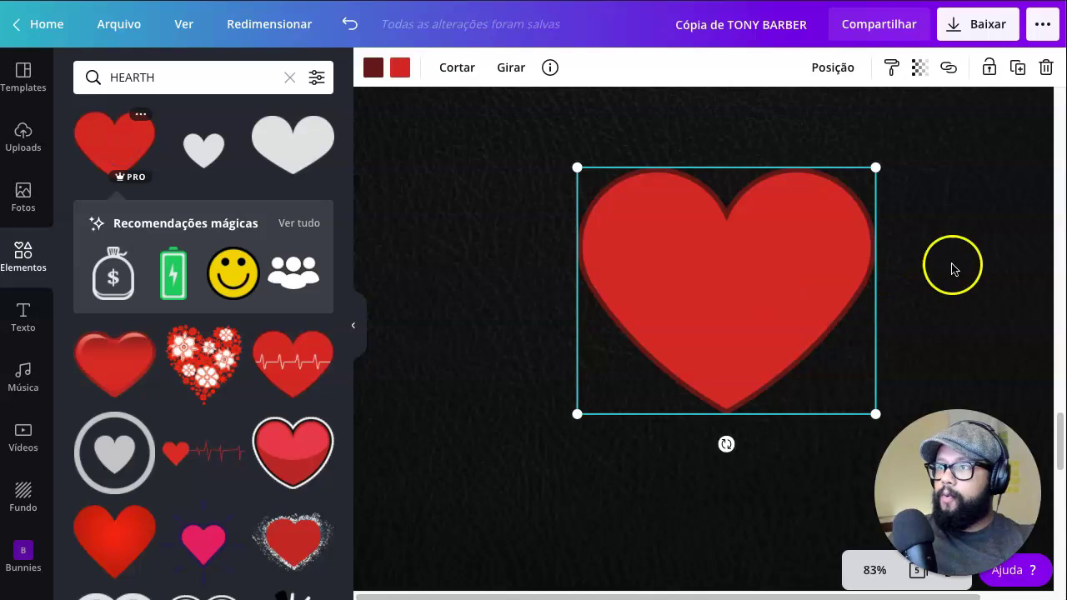
{"action": "left_click", "coordinate": [924, 274]}
{"action": "left_click", "coordinate": [370, 327]}
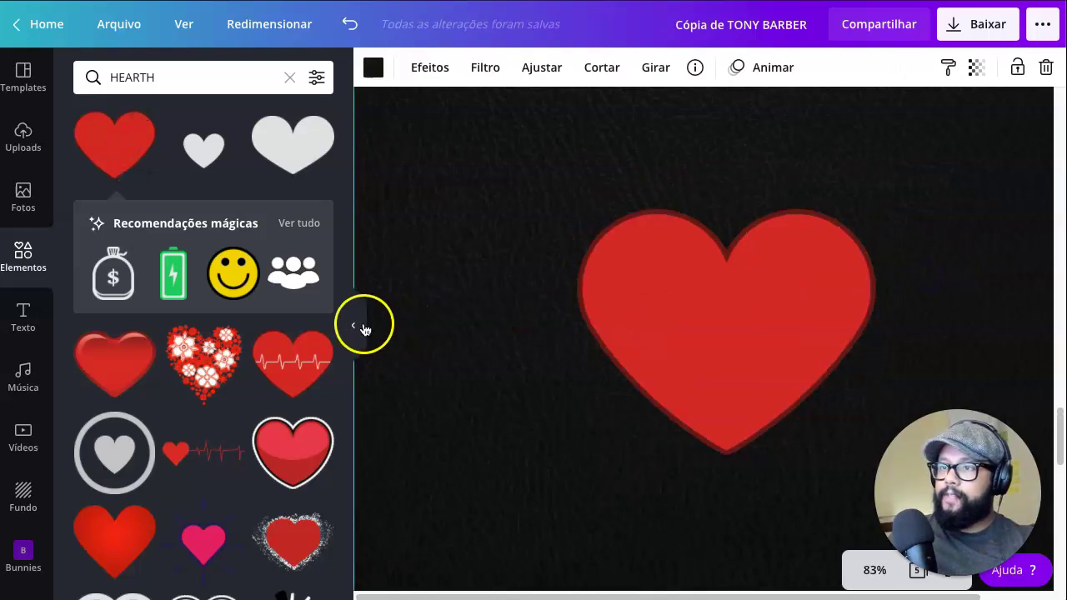
{"action": "left_click", "coordinate": [433, 294]}
{"action": "scroll", "coordinate": [400, 258], "scroll_direction": "down", "scroll_amount": 3, "text": "ctrl"}
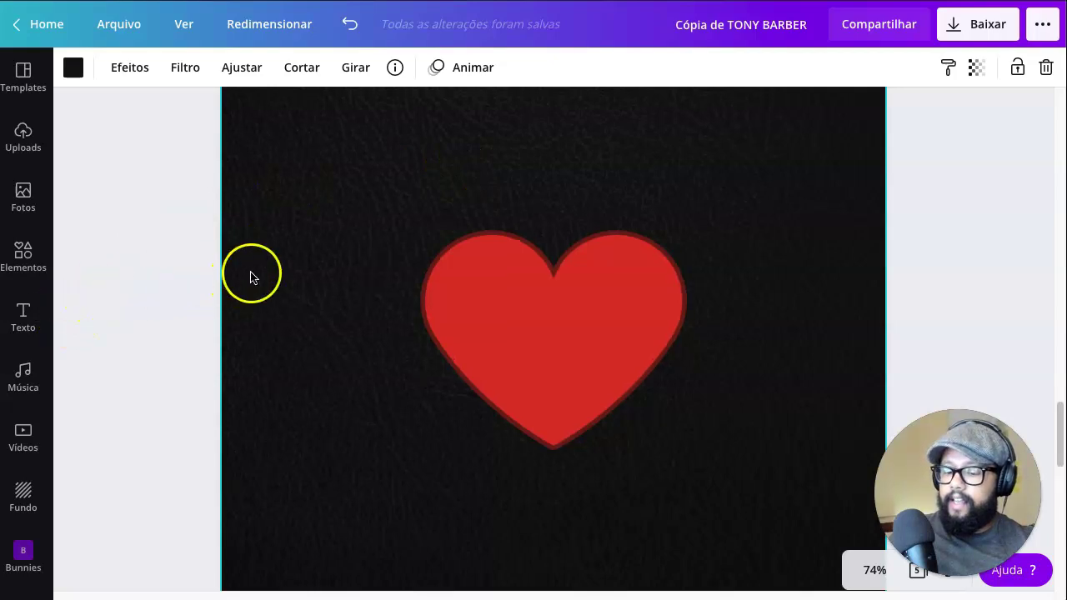
Add a text box over the heart reading AMAMOS O CANVA
{"action": "key", "text": "t"}
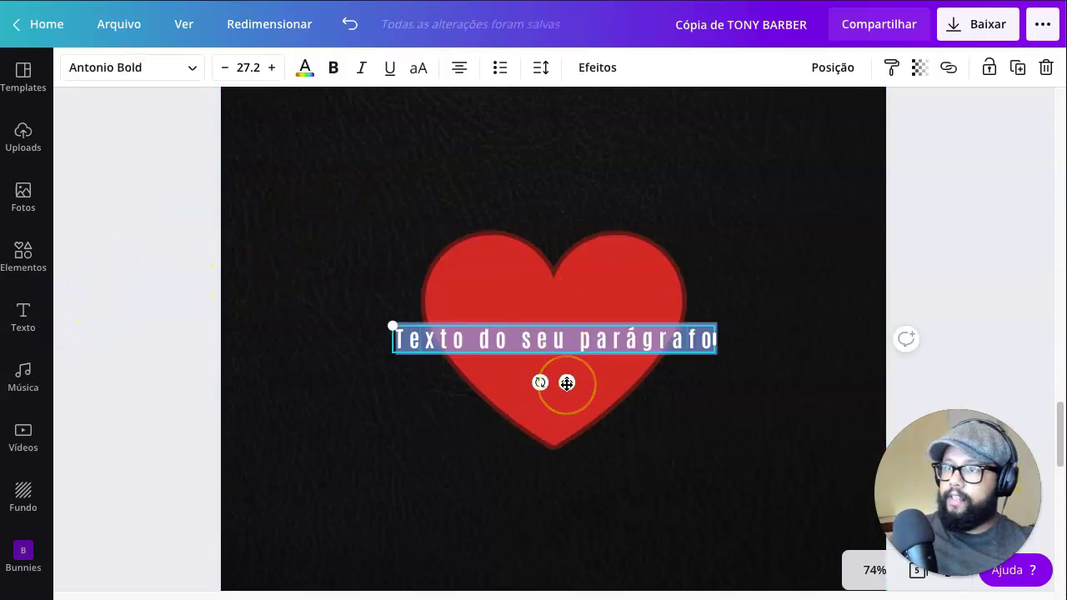
{"action": "type", "text": "A M"}
{"action": "key", "text": "BackSpace"}
{"action": "key", "text": "BackSpace"}
{"action": "key", "text": "BackSpace"}
{"action": "type", "text": "AMAMOS O CANVA"}
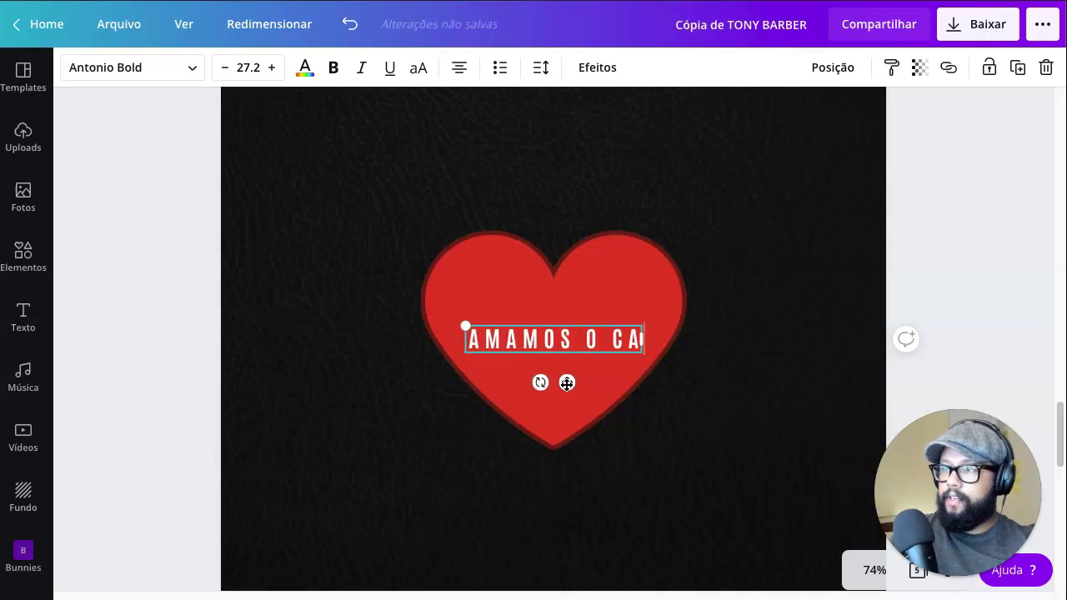
{"action": "left_click", "coordinate": [639, 281]}
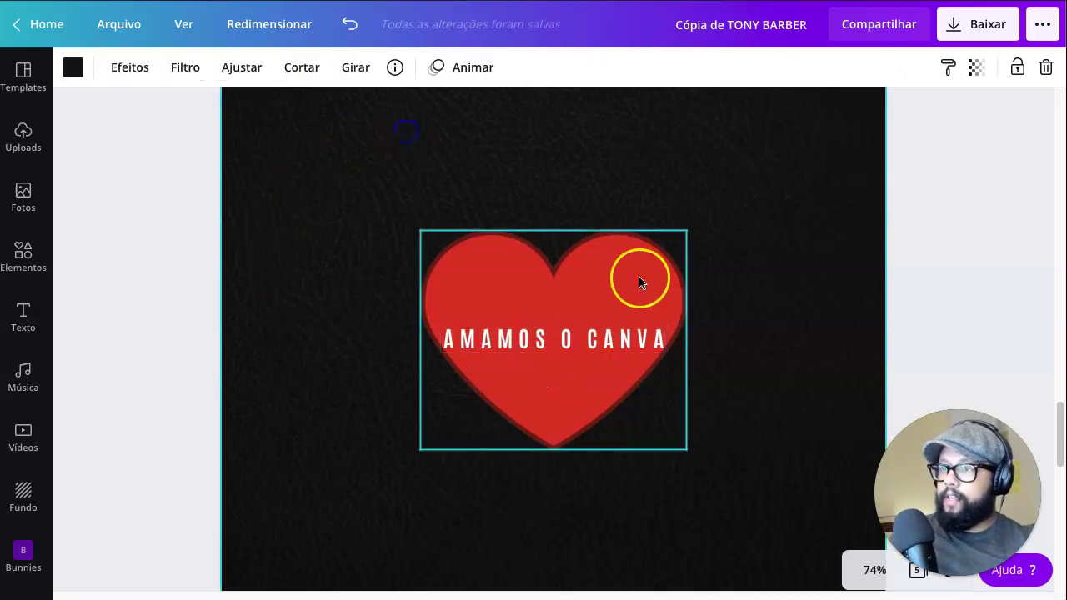
Apply the Curve effect at 83 to the AMAMOS O CANVA text and place it inside the heart's left lobe
{"action": "left_click_drag", "start_coordinate": [589, 334], "coordinate": [516, 203]}
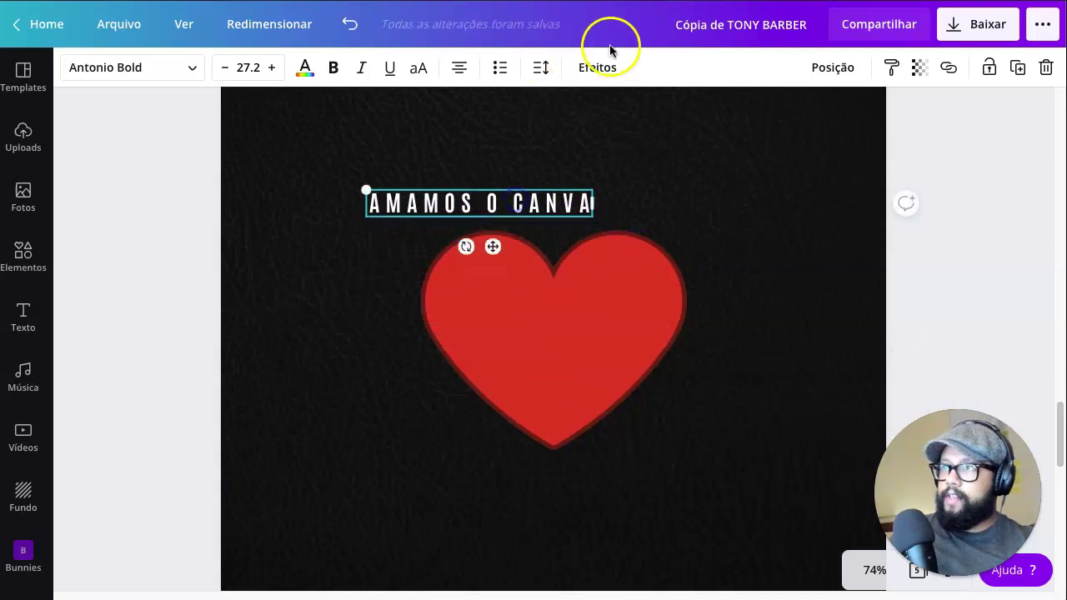
{"action": "left_click", "coordinate": [597, 67]}
{"action": "left_click", "coordinate": [301, 386]}
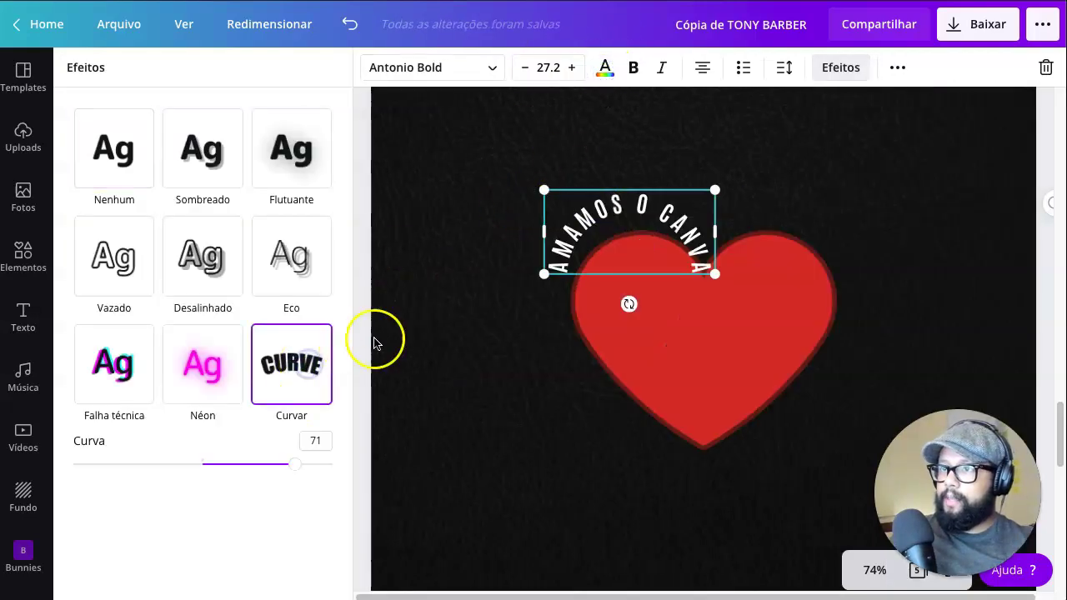
{"action": "mouse_move", "coordinate": [688, 209]}
{"action": "left_mouse_down"}
{"action": "mouse_move", "coordinate": [674, 227]}
{"action": "mouse_move", "coordinate": [690, 225]}
{"action": "left_mouse_up"}
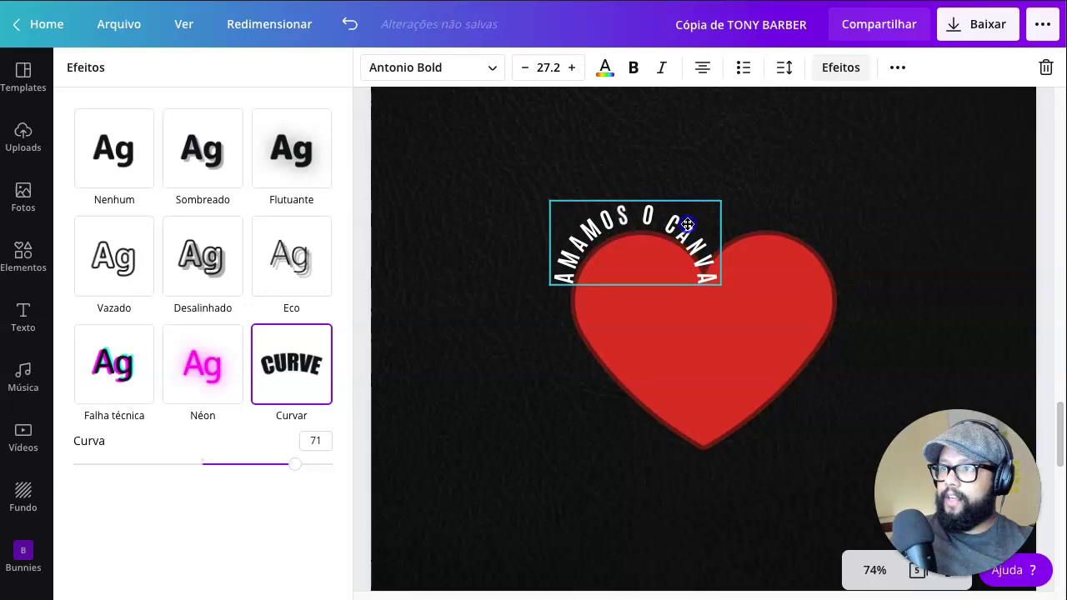
{"action": "left_click_drag", "start_coordinate": [296, 465], "coordinate": [284, 465]}
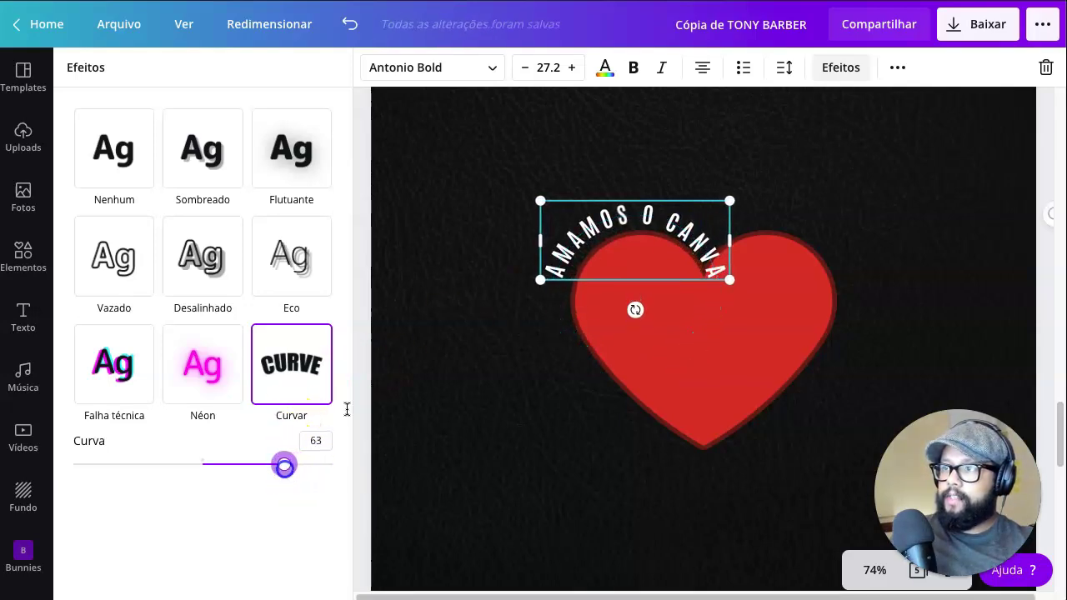
{"action": "left_click_drag", "start_coordinate": [663, 228], "coordinate": [670, 260]}
{"action": "left_click_drag", "start_coordinate": [284, 464], "coordinate": [310, 459]}
Duplicate the curved text into the heart's right lobe and align both copies with the lobes' outer edges
{"action": "left_click_drag", "start_coordinate": [655, 281], "coordinate": [798, 285]}
{"action": "left_click_drag", "start_coordinate": [625, 281], "coordinate": [614, 281]}
{"action": "left_click_drag", "start_coordinate": [754, 300], "coordinate": [756, 299]}
{"action": "left_click_drag", "start_coordinate": [603, 290], "coordinate": [614, 287]}
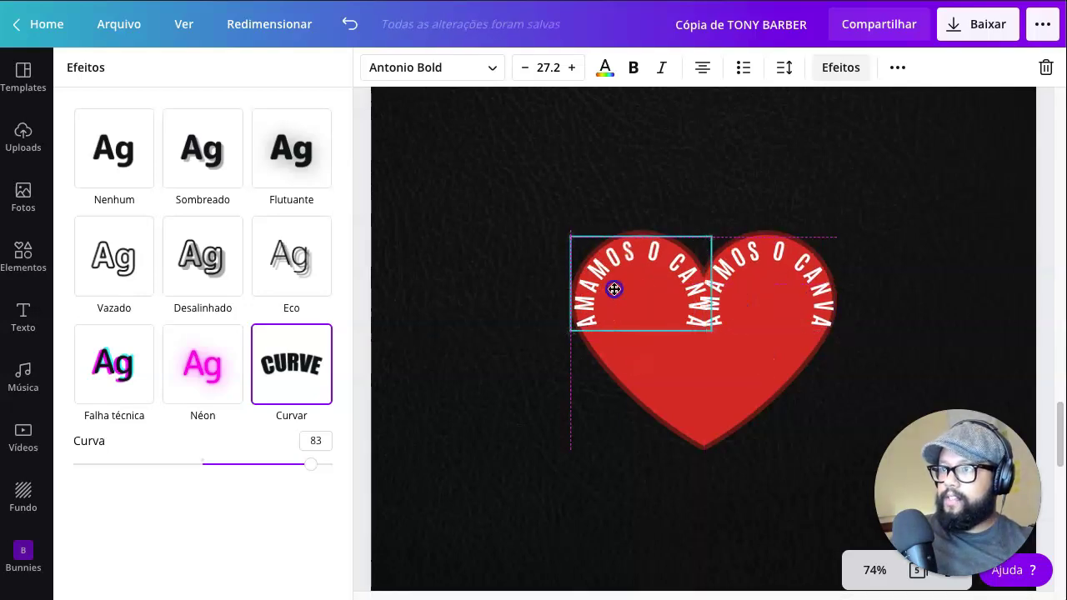
{"action": "left_click", "coordinate": [651, 375]}
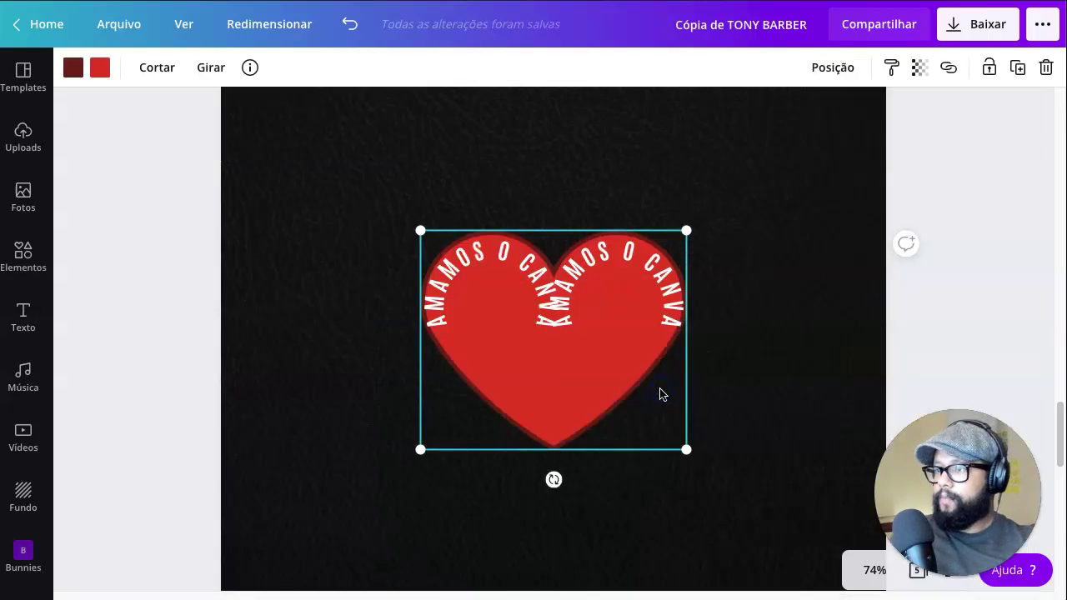
Delete the red heart and shift the second curved AMAMOS O CANVA text slightly away from the first
{"action": "key", "text": "Delete"}
{"action": "left_click_drag", "start_coordinate": [629, 291], "coordinate": [639, 308]}
{"action": "left_click", "coordinate": [441, 317]}
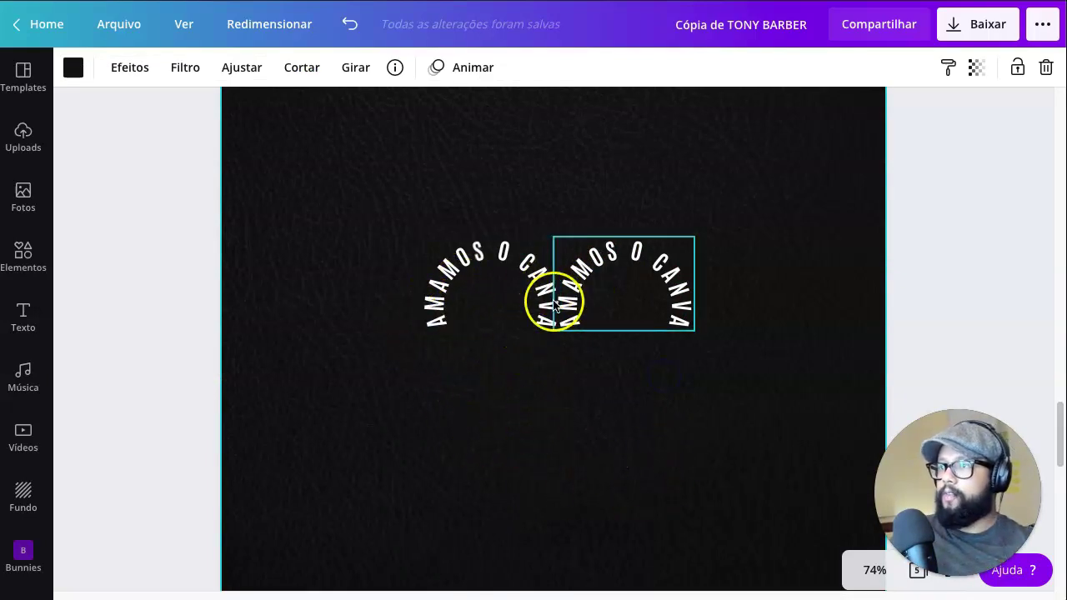
Set the Curve effect of the second AMAMOS O CANVA text to 79
{"action": "left_click", "coordinate": [623, 275]}
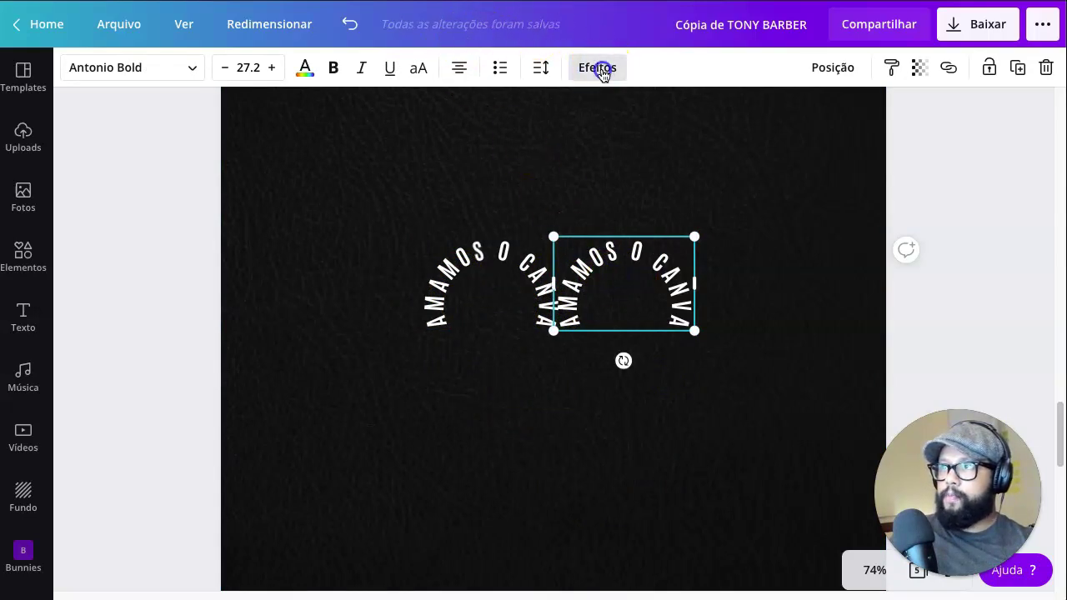
{"action": "left_click", "coordinate": [603, 69]}
{"action": "mouse_move", "coordinate": [302, 464]}
{"action": "left_mouse_down"}
{"action": "mouse_move", "coordinate": [170, 464]}
{"action": "mouse_move", "coordinate": [305, 464]}
{"action": "left_mouse_up"}
{"action": "left_click", "coordinate": [636, 261]}
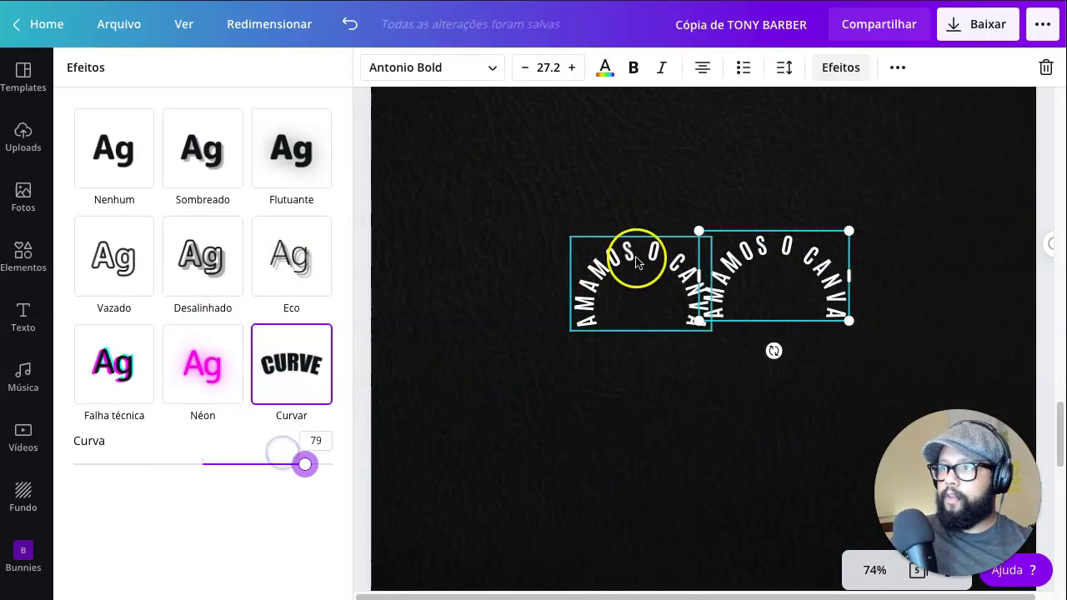
{"action": "left_click", "coordinate": [745, 269]}
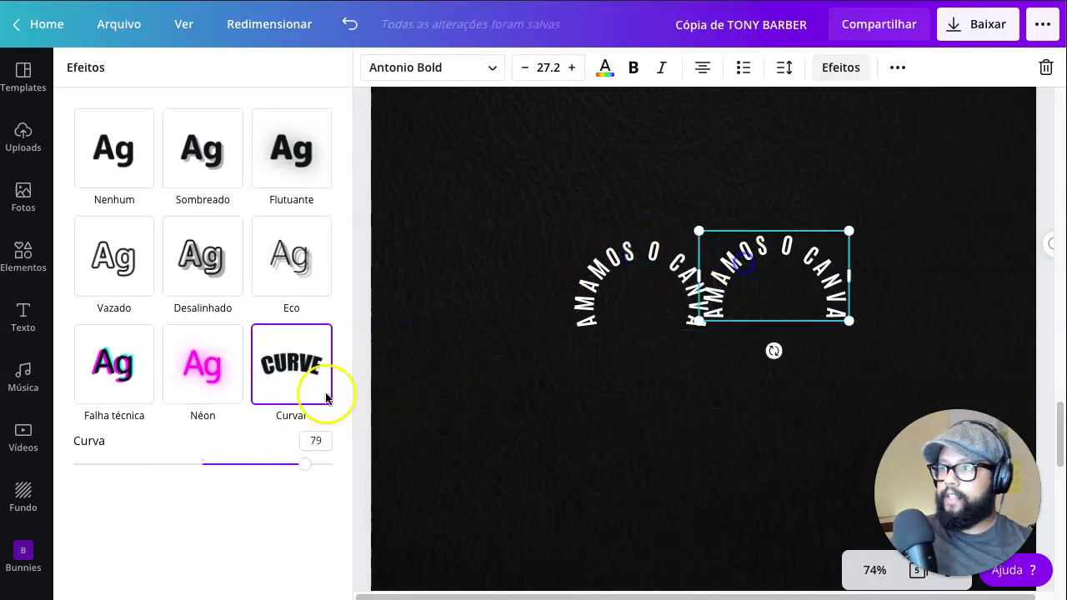
Flip the second text's curve with a Curve value of -83 and place it beneath the first arc's right end to form an S
{"action": "left_click_drag", "start_coordinate": [306, 464], "coordinate": [108, 458]}
{"action": "left_click", "coordinate": [323, 441]}
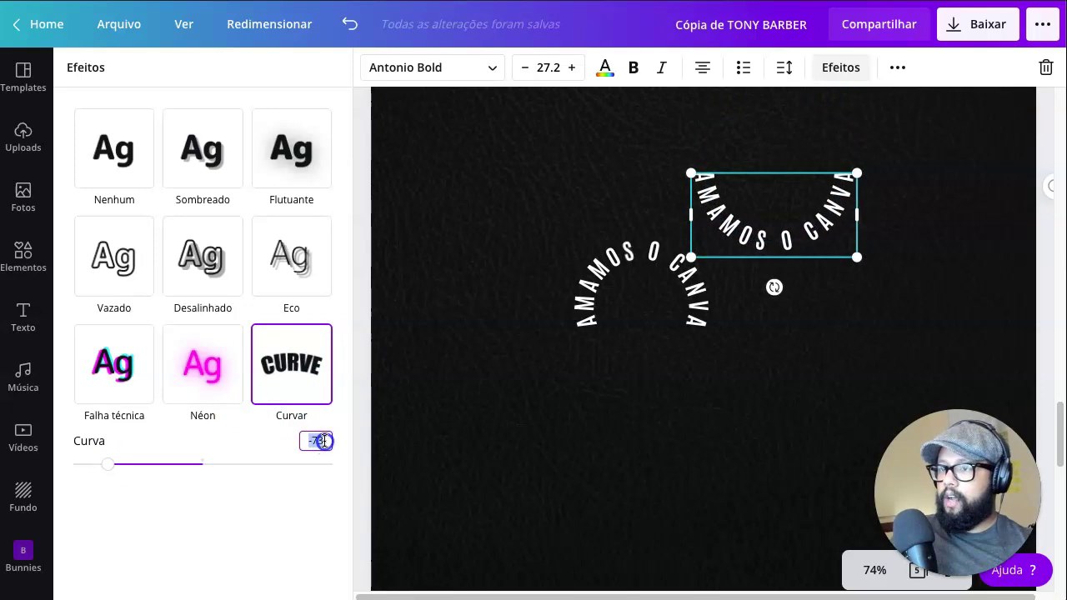
{"action": "type", "text": "83"}
{"action": "key", "text": "Return"}
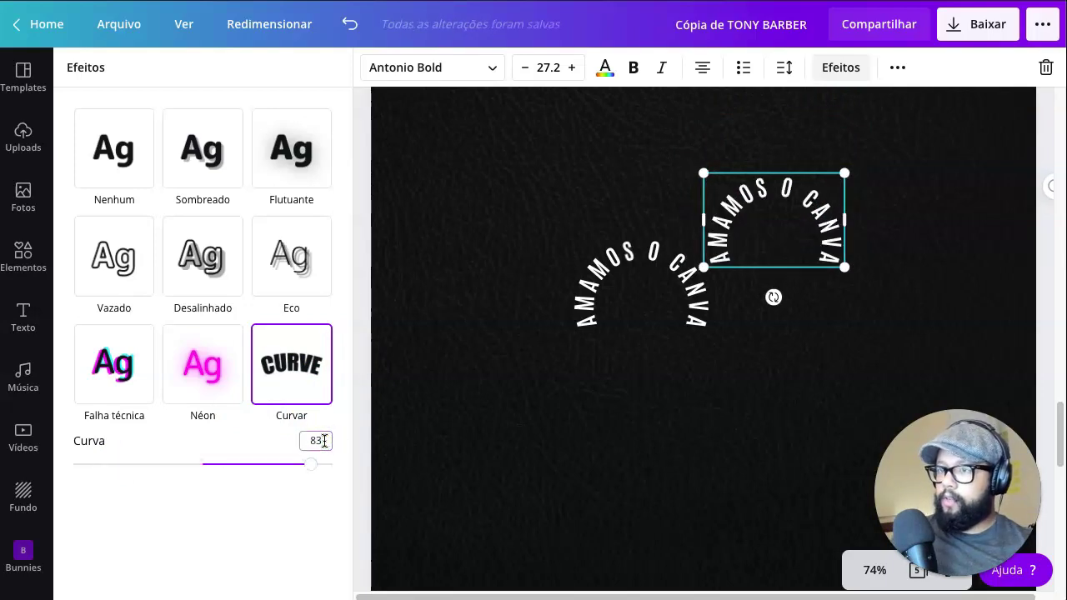
{"action": "double_click", "coordinate": [306, 442]}
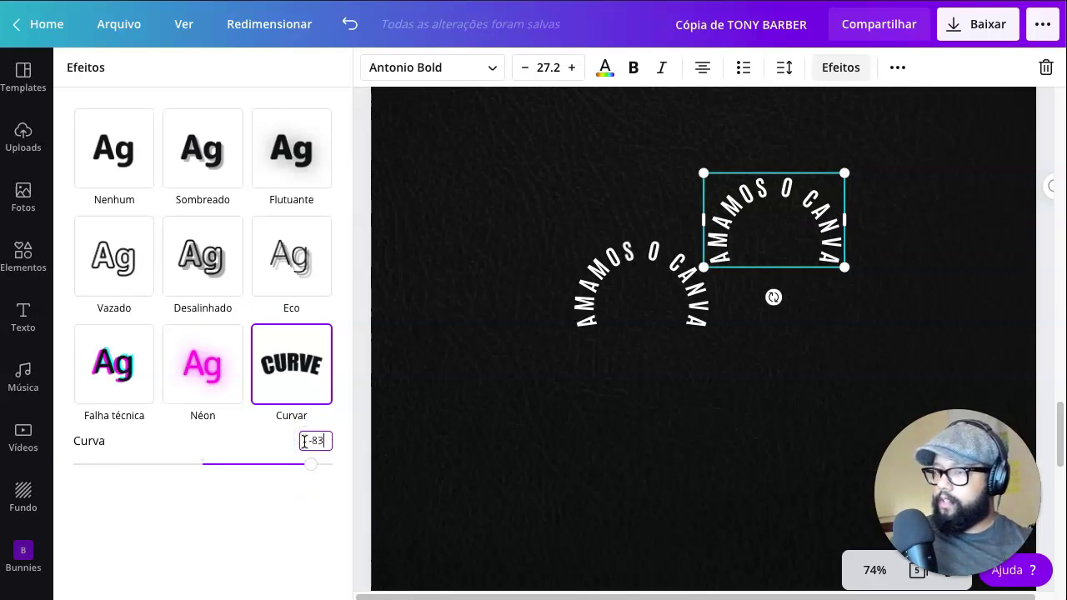
{"action": "type", "text": "-83"}
{"action": "key", "text": "Return"}
{"action": "left_click_drag", "start_coordinate": [798, 231], "coordinate": [767, 381]}
{"action": "key", "text": "Escape"}
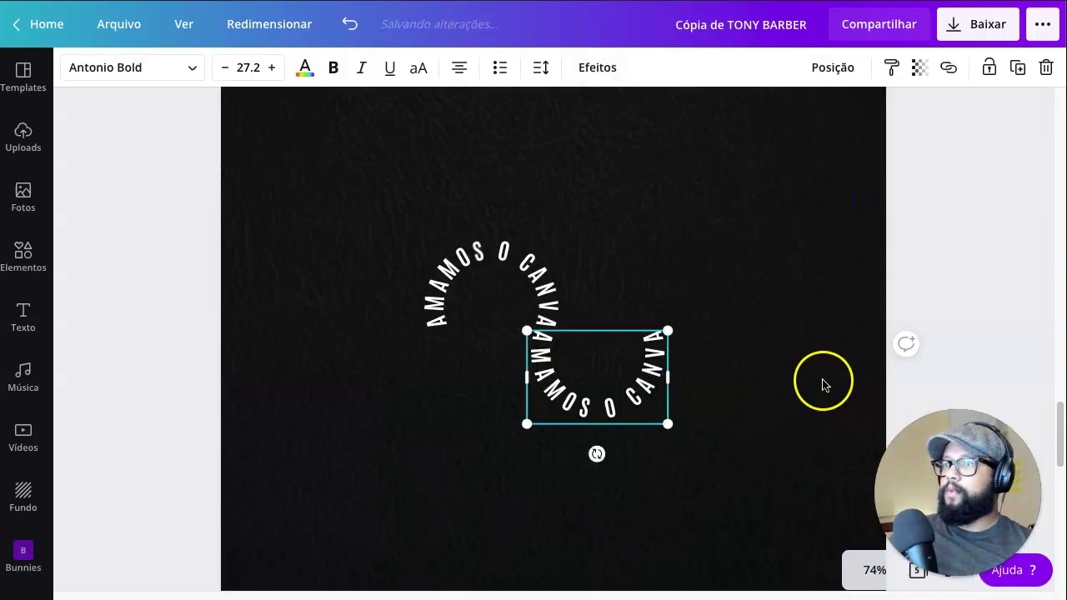
Enlarge both curved texts together to font size 35.9 and center the S shape on the page
{"action": "left_click", "coordinate": [822, 384]}
{"action": "left_click_drag", "start_coordinate": [205, 124], "coordinate": [769, 529]}
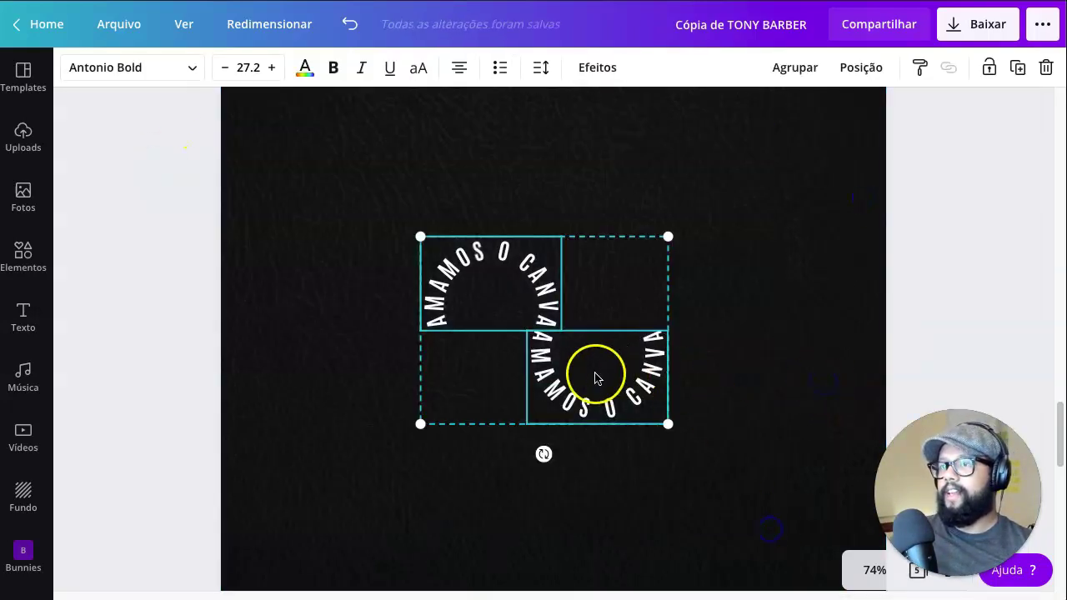
{"action": "left_click_drag", "start_coordinate": [668, 423], "coordinate": [739, 464]}
{"action": "left_click_drag", "start_coordinate": [659, 386], "coordinate": [636, 372]}
{"action": "left_click", "coordinate": [825, 253]}
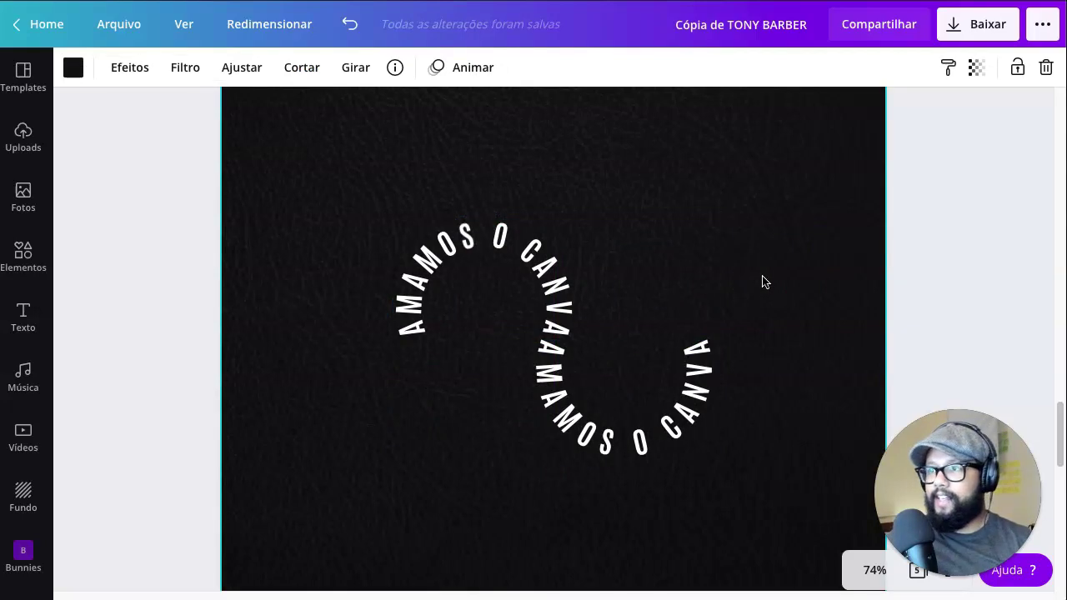
Open the text effects settings of the upper AMAMOS O CANVA arc
{"action": "left_click", "coordinate": [498, 250]}
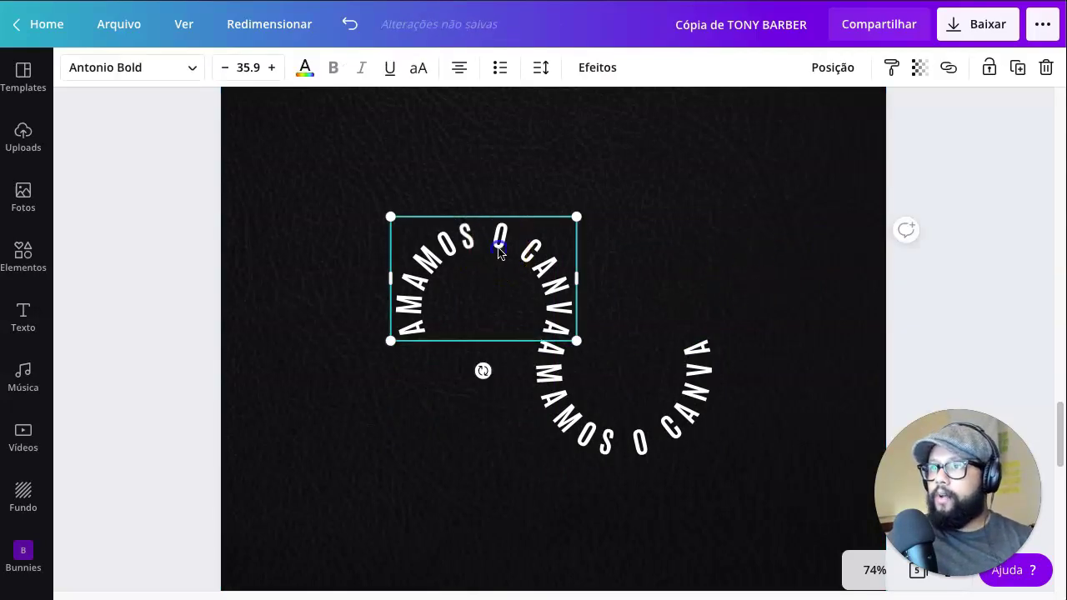
{"action": "left_click", "coordinate": [596, 67]}
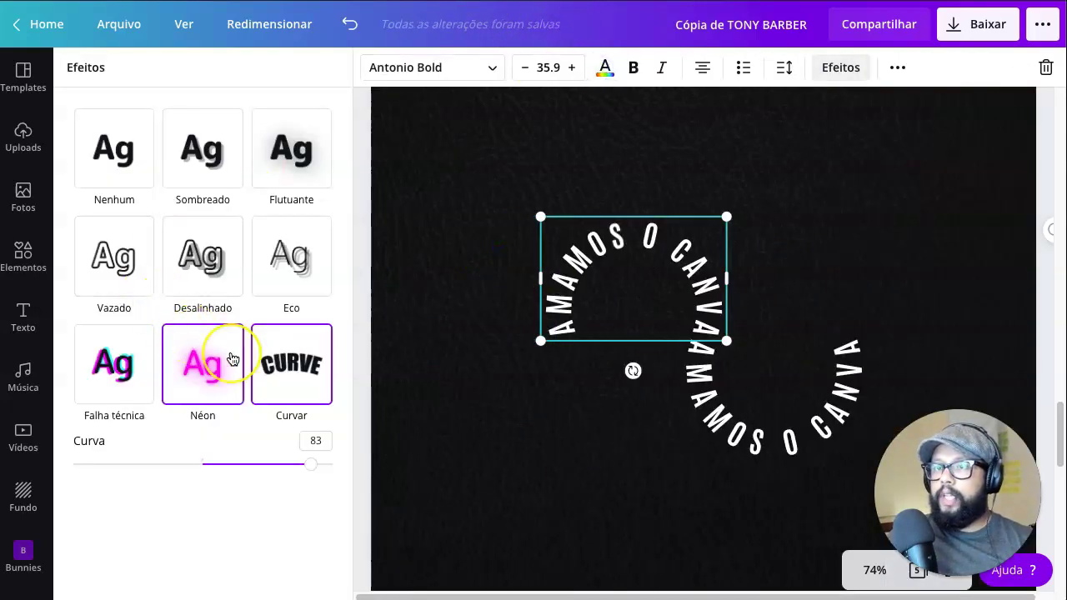